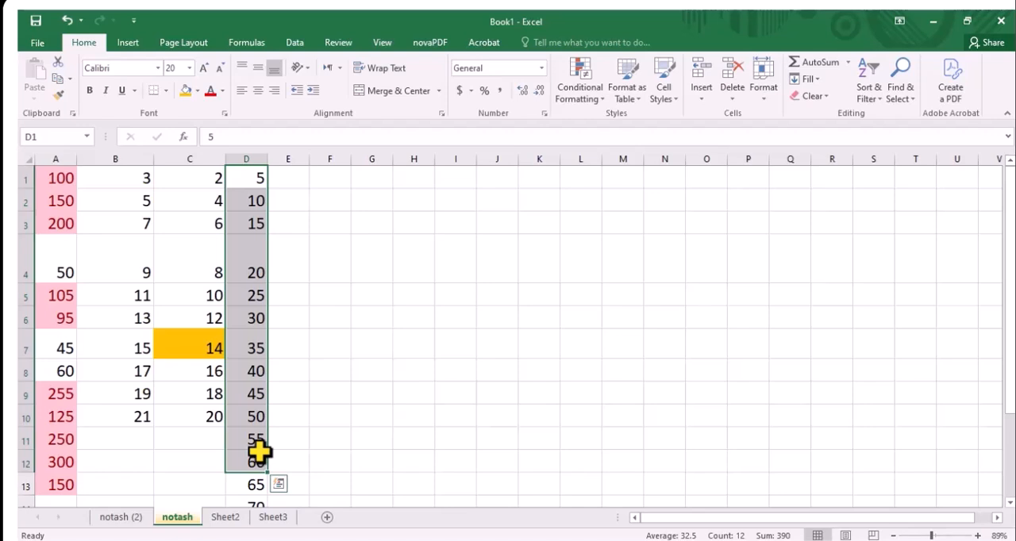
# Highlight the values greater than 20 in D1:D12 with Light Red Fill with Dark Red Text
pyautogui.click(583, 101)
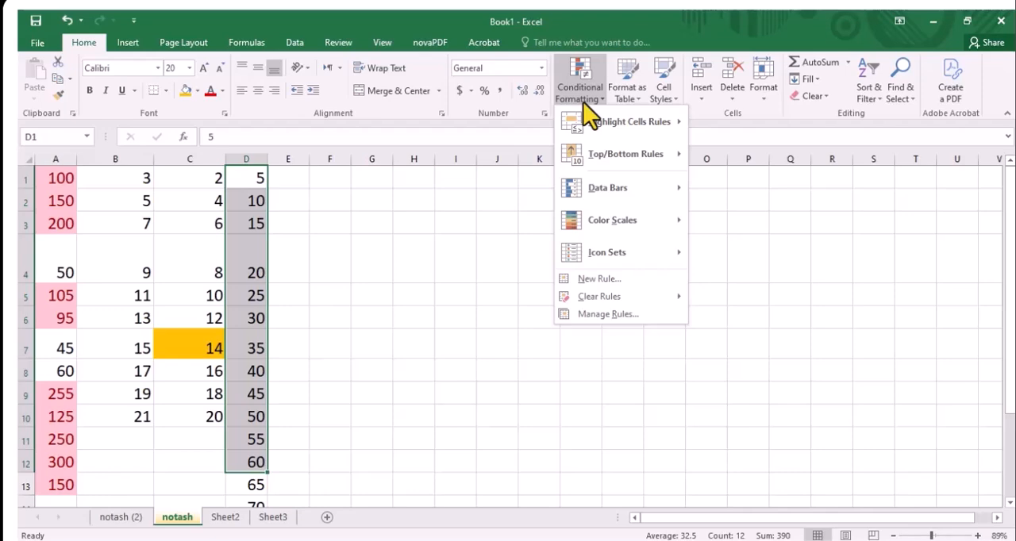
pyautogui.moveTo(604, 131)
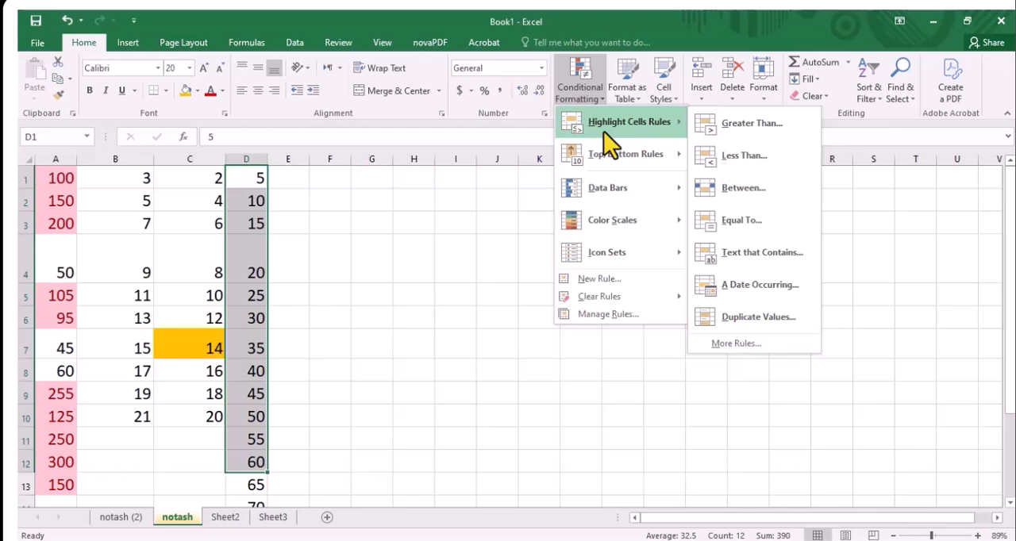
pyautogui.click(728, 123)
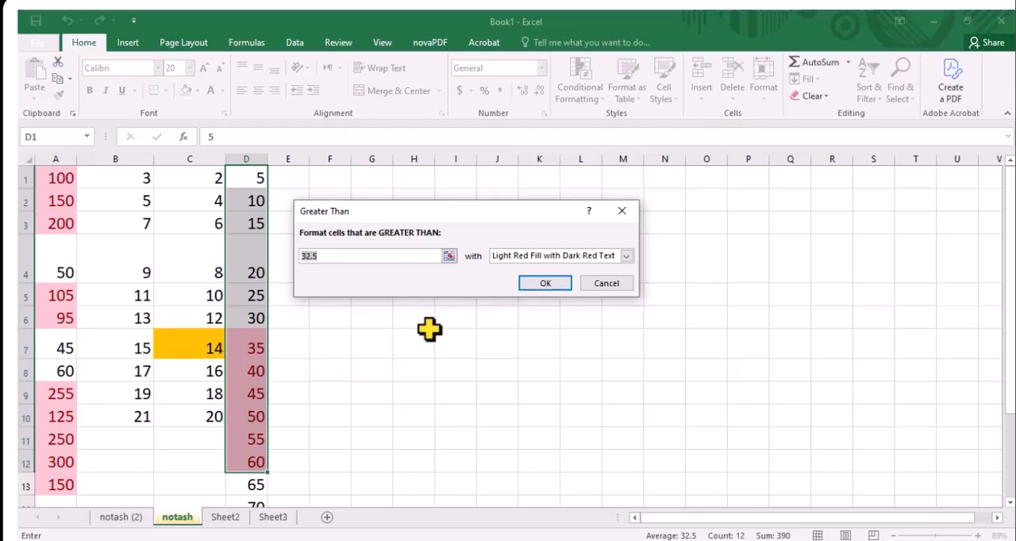
pyautogui.write('20')
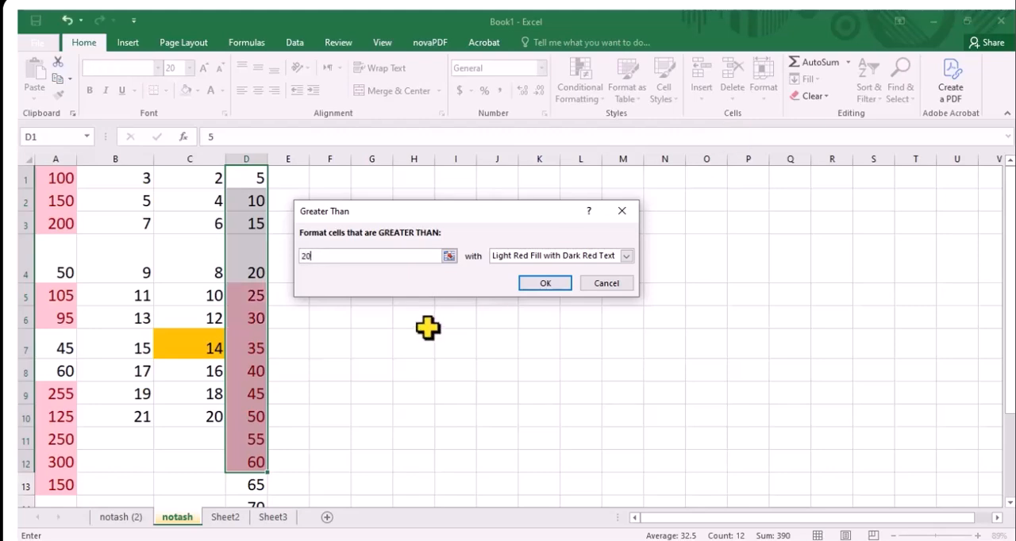
pyautogui.click(545, 284)
pyautogui.click(394, 290)
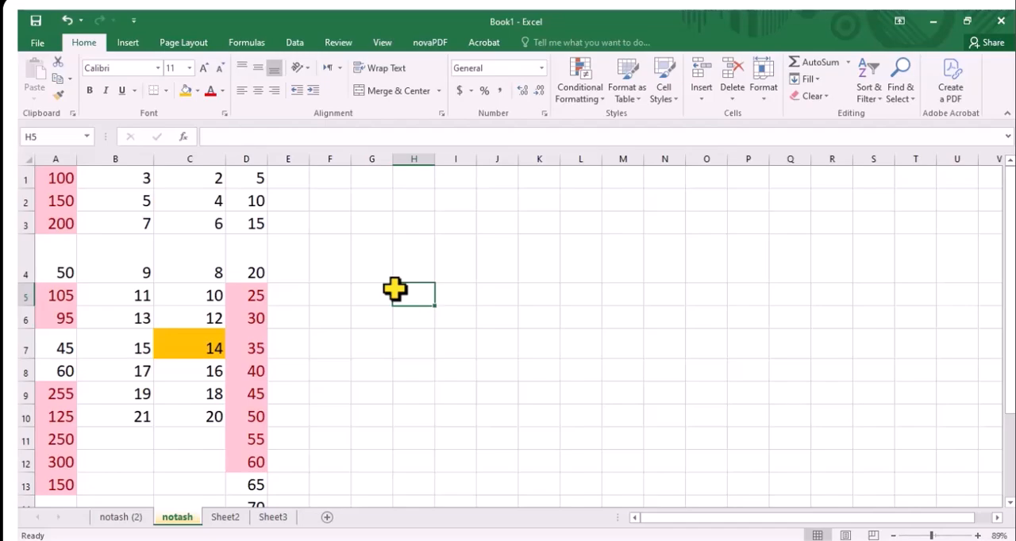
# Leave the save options without saving and undo the greater-than highlighting in column D
pyautogui.hotkey('ctrl', 's')
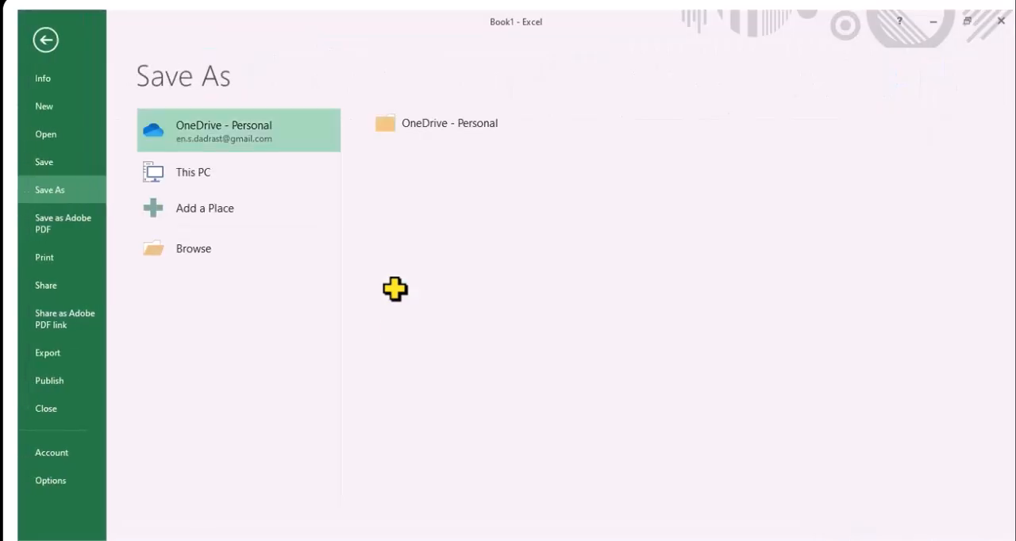
pyautogui.click(44, 42)
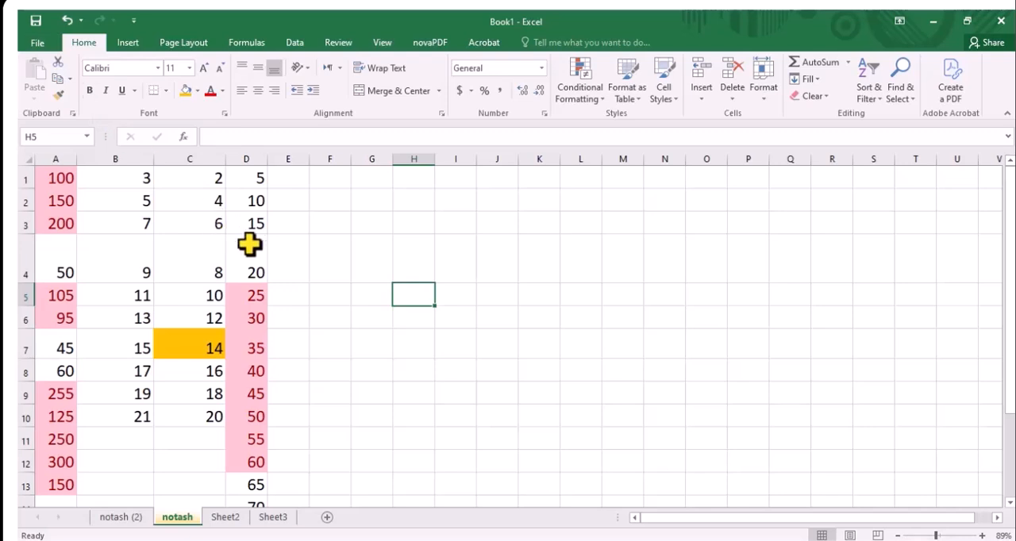
pyautogui.hotkey('ctrl', 'z')
pyautogui.click(587, 96)
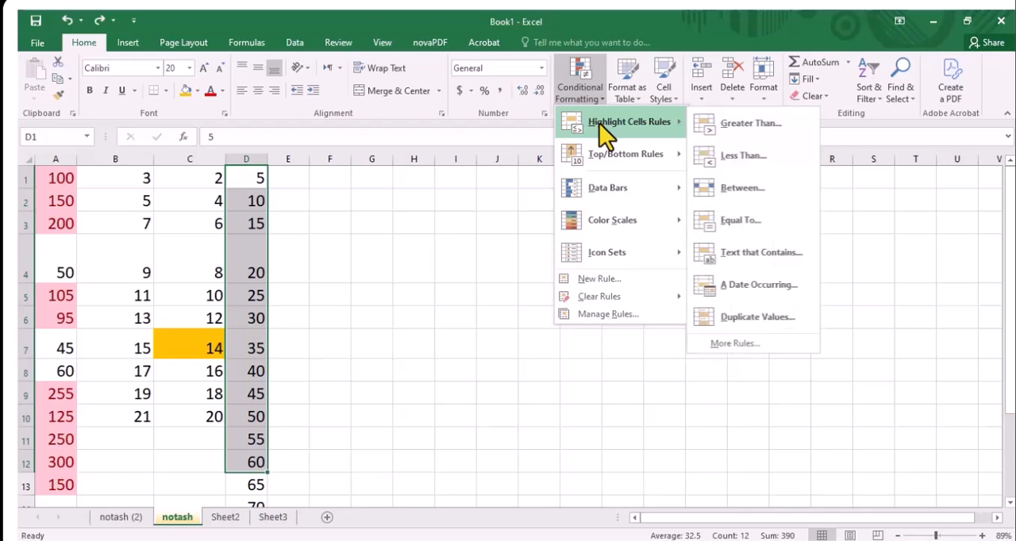
pyautogui.click(754, 157)
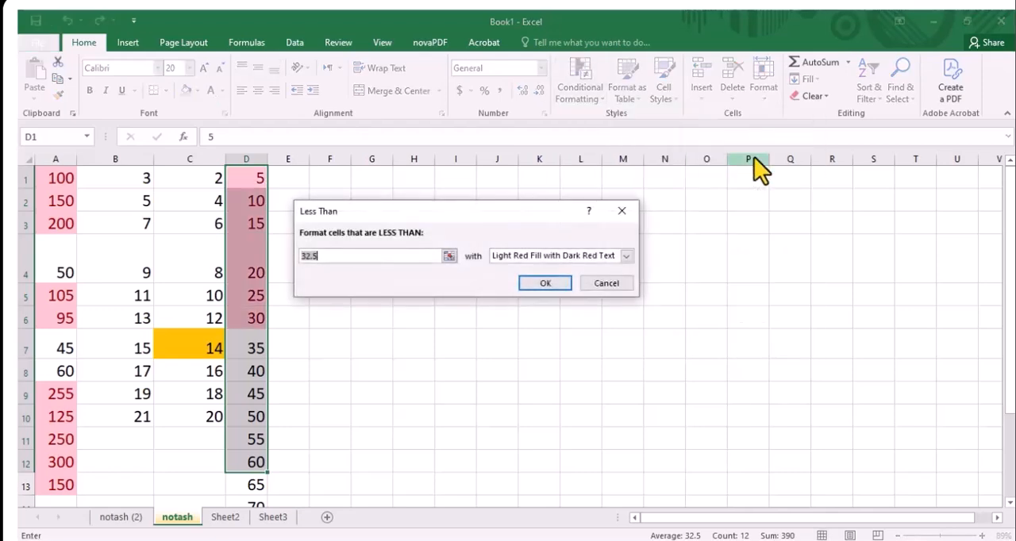
pyautogui.write('20')
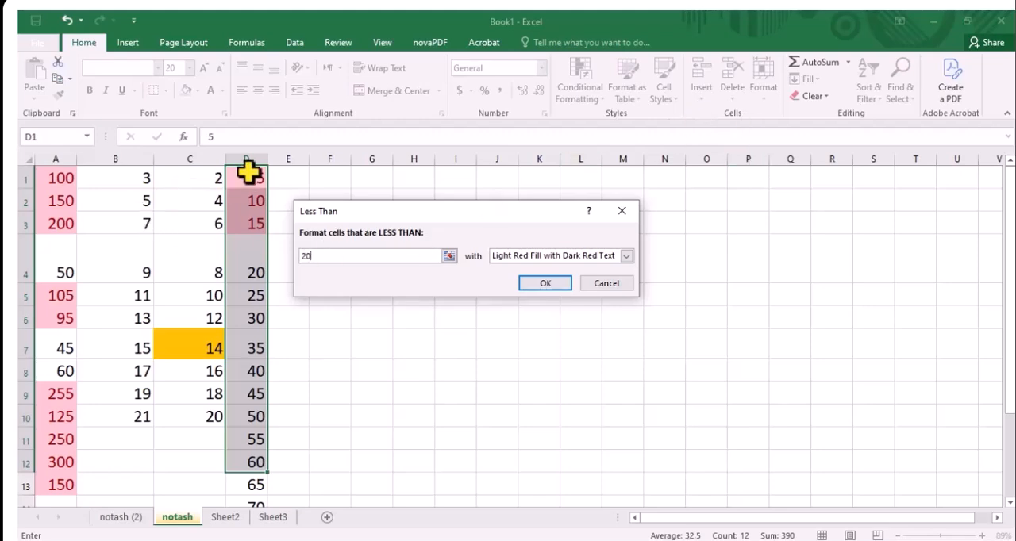
pyautogui.click(627, 215)
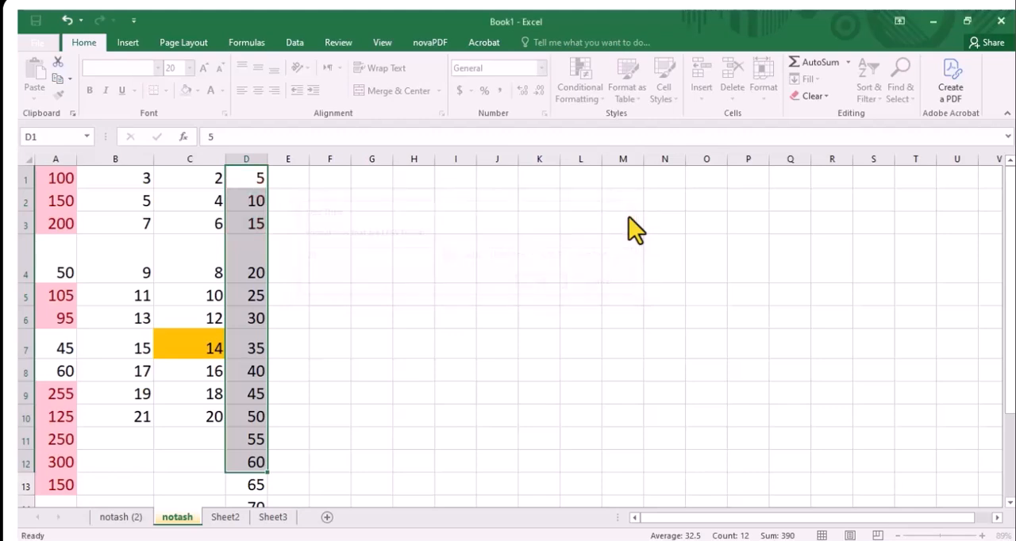
pyautogui.click(627, 222)
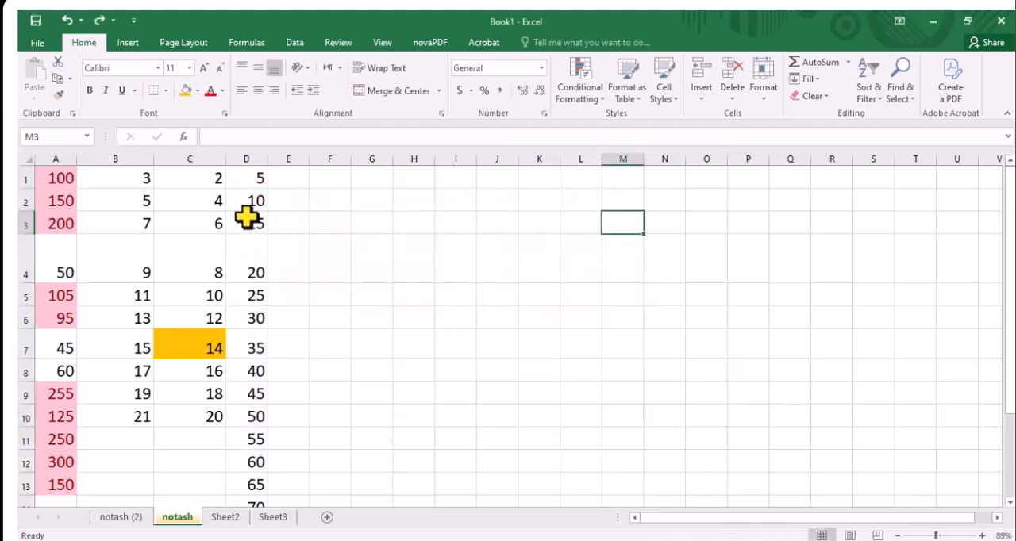
pyautogui.hotkey('ctrl', 'z')
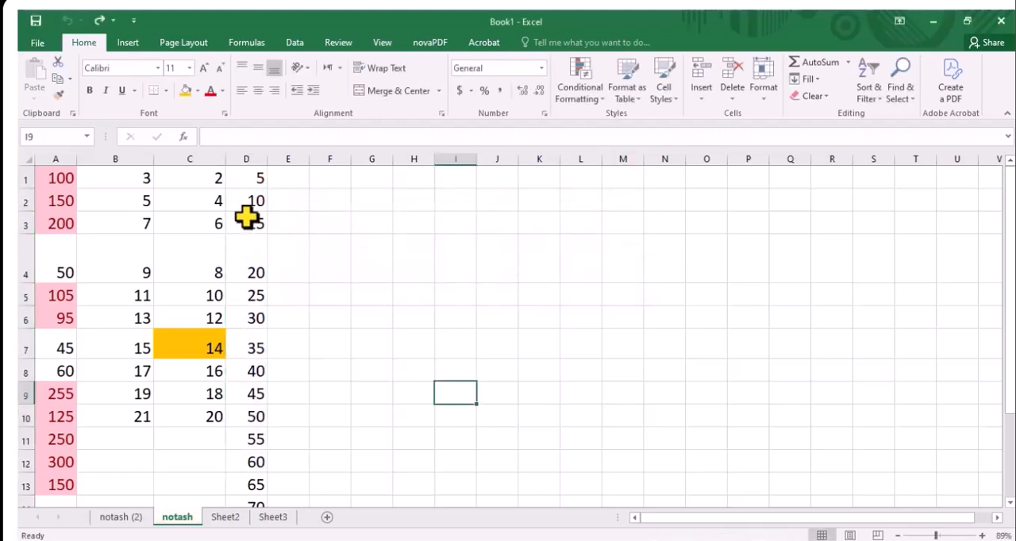
# Highlight the values less than 20 in D1:D12 with Light Red Fill with Dark Red Text, and undo the rule
pyautogui.moveTo(247, 181); pyautogui.dragTo(251, 469)
pyautogui.click(585, 97)
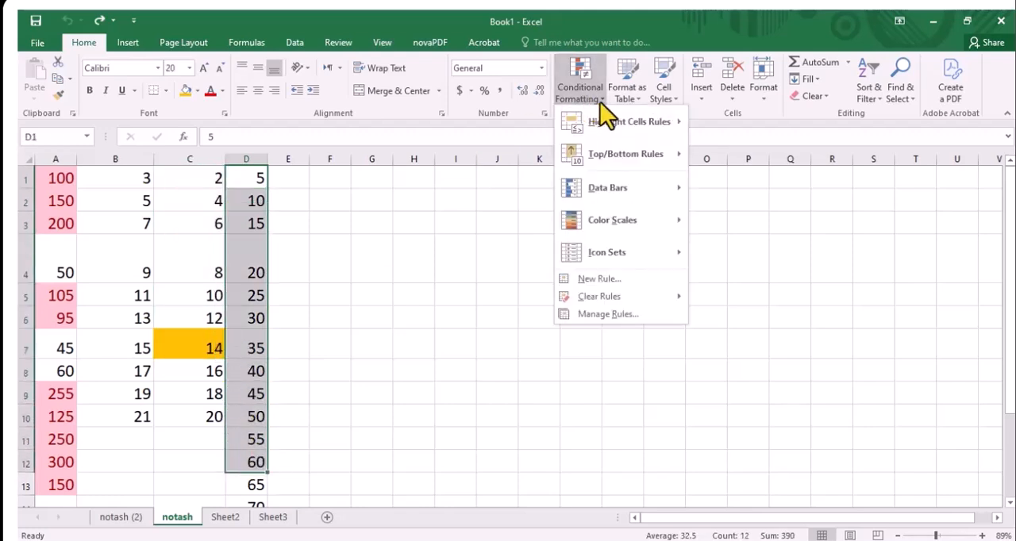
pyautogui.moveTo(626, 122)
pyautogui.click(758, 158)
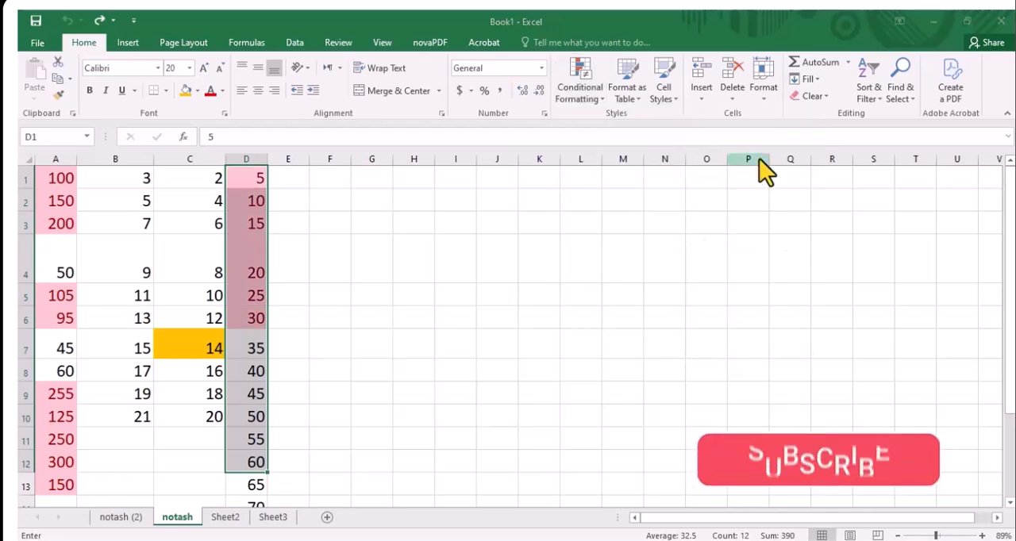
pyautogui.write('20')
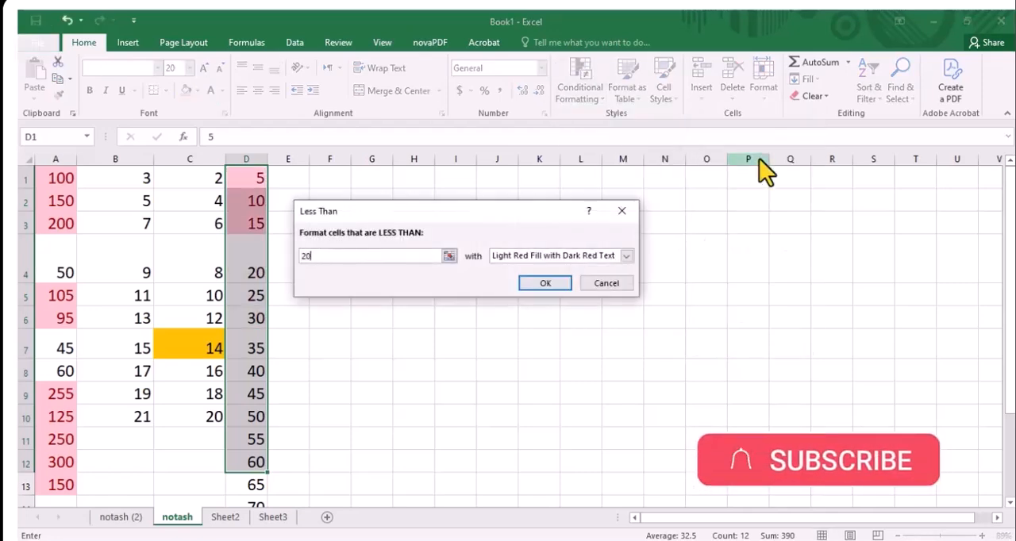
pyautogui.click(526, 288)
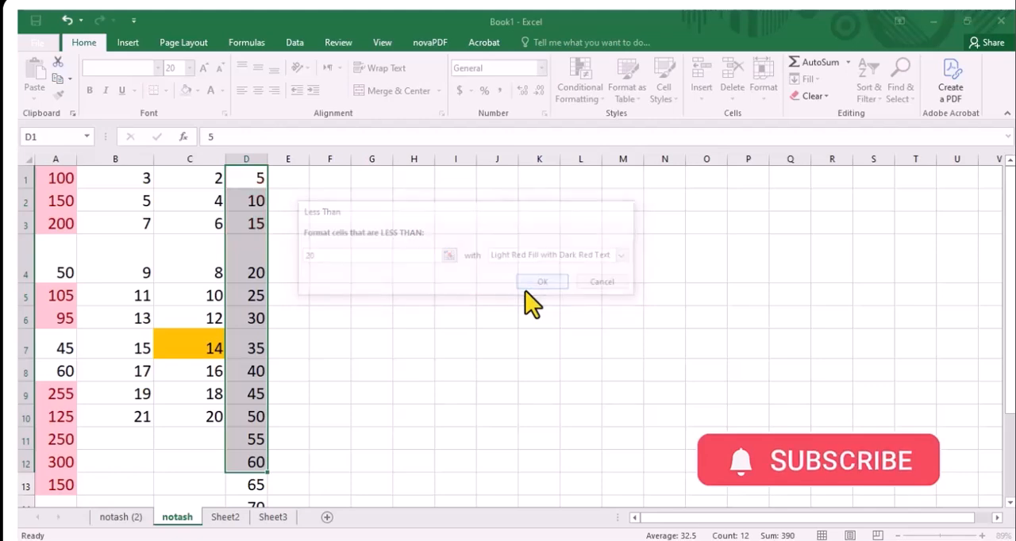
pyautogui.click(525, 292)
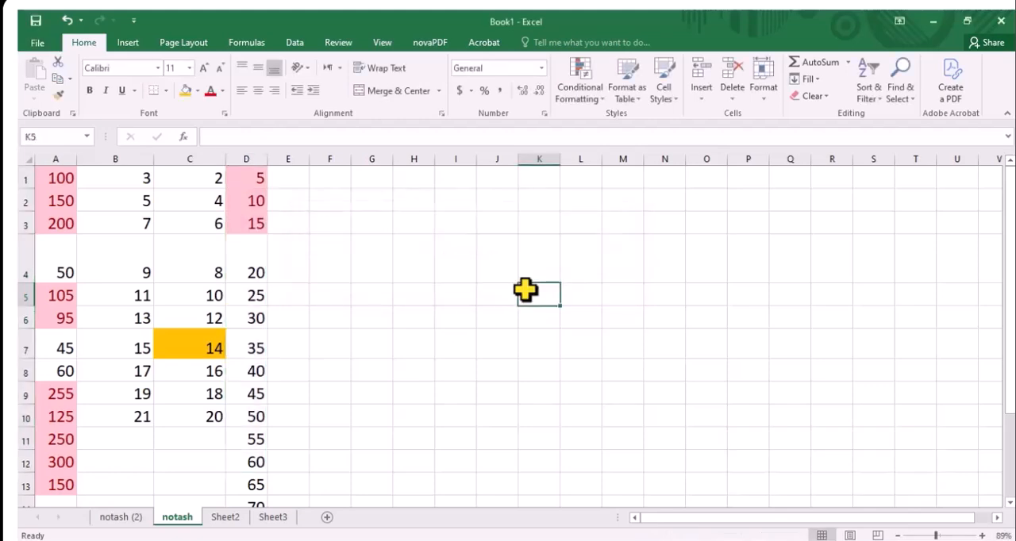
pyautogui.hotkey('ctrl', 'z')
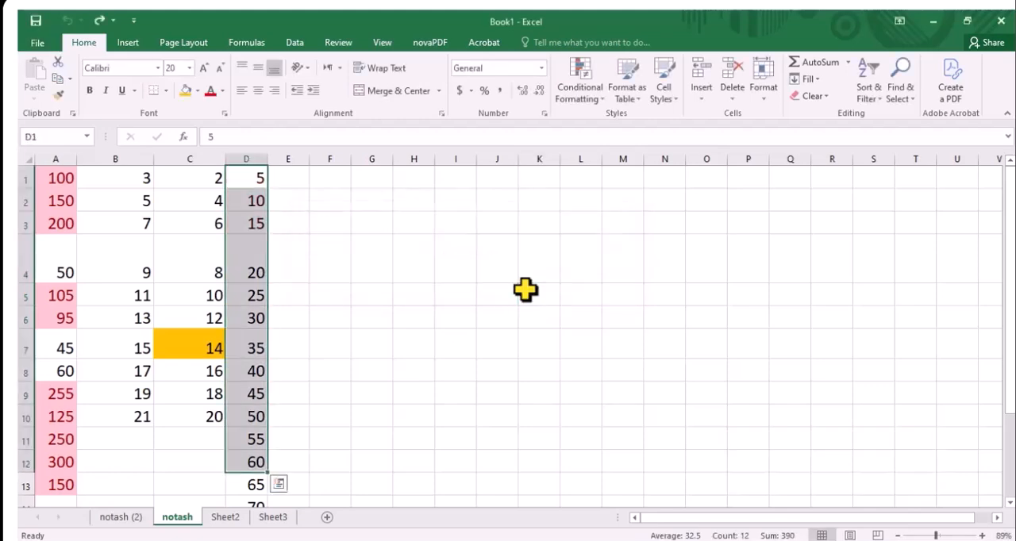
# Highlight the D1:D12 values between 10 and 30 with Yellow Fill with Dark Yellow Text, and undo the rule
pyautogui.click(582, 96)
pyautogui.moveTo(586, 124)
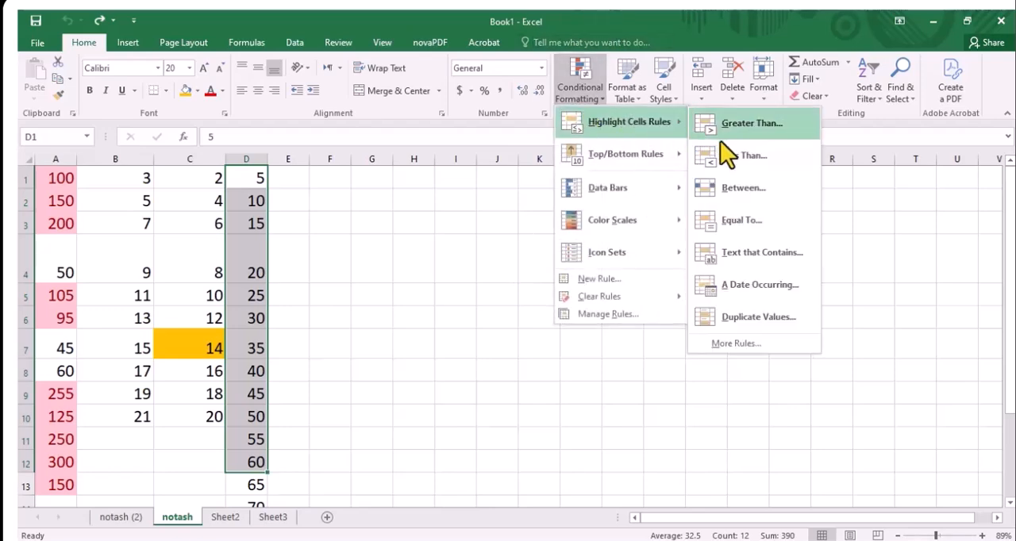
pyautogui.click(720, 190)
pyautogui.write('10')
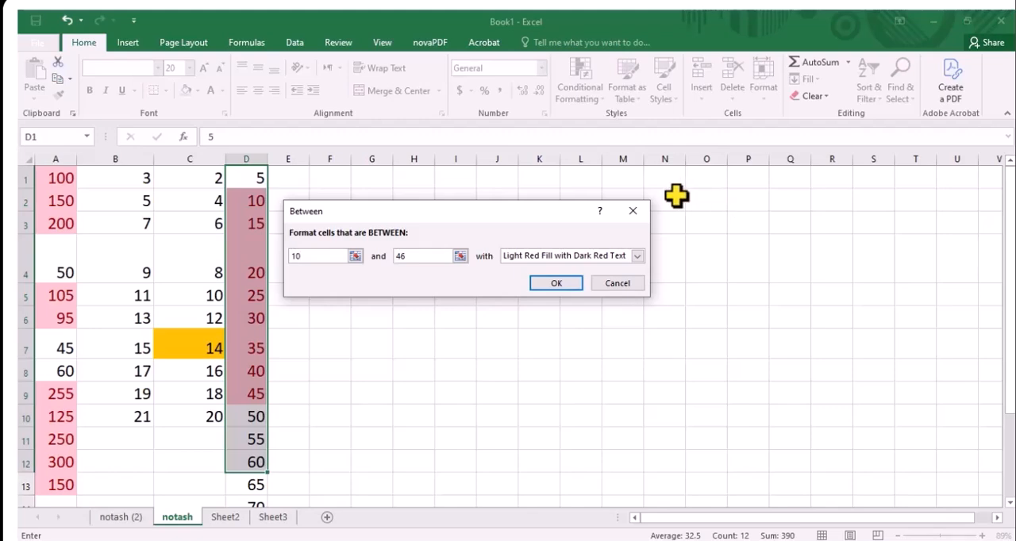
pyautogui.click(392, 260)
pyautogui.write('03')
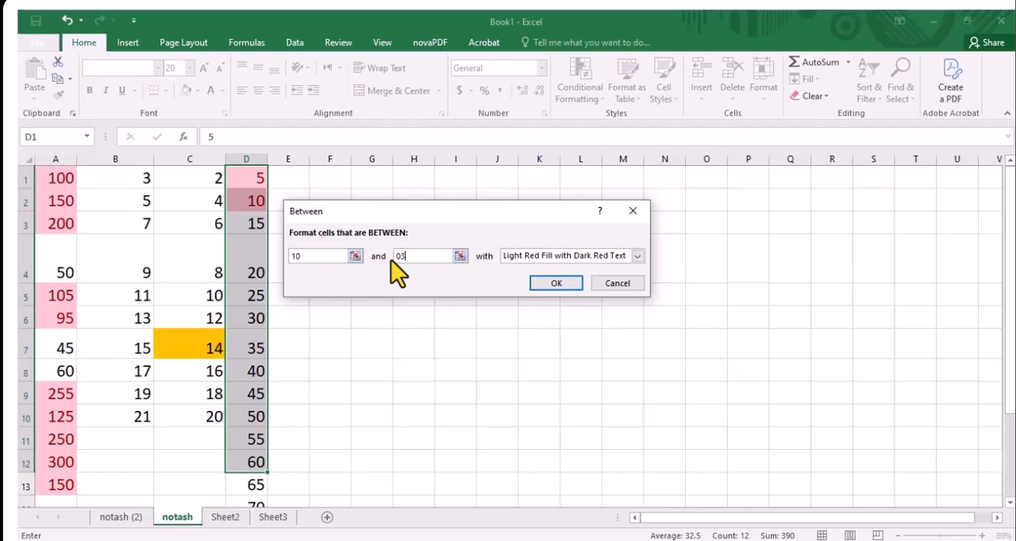
pyautogui.write('0')
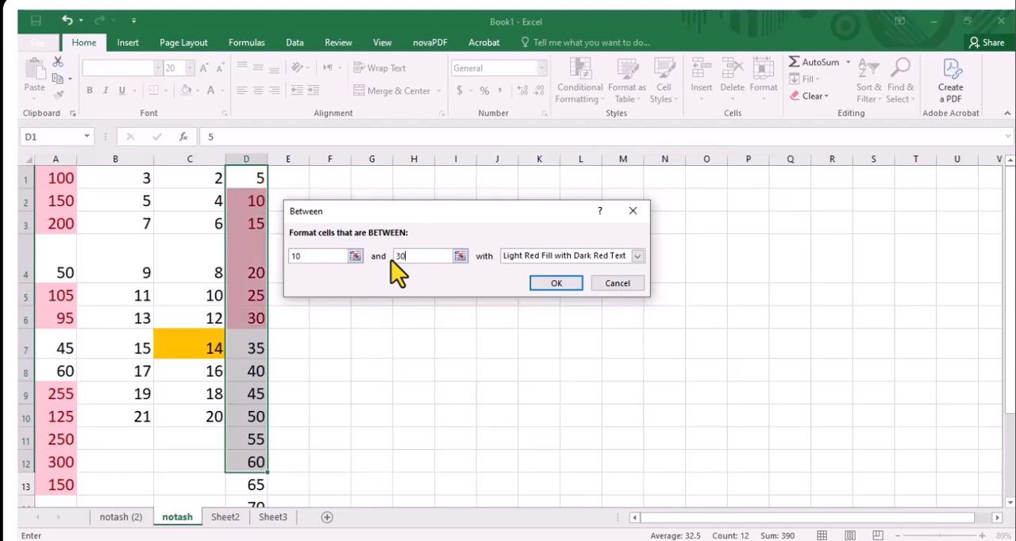
pyautogui.click(638, 258)
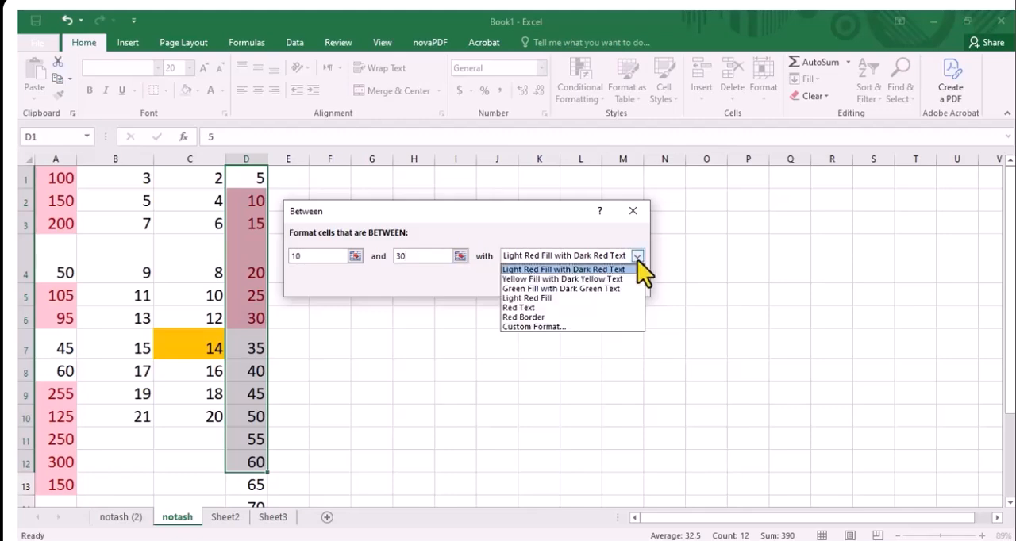
pyautogui.click(600, 279)
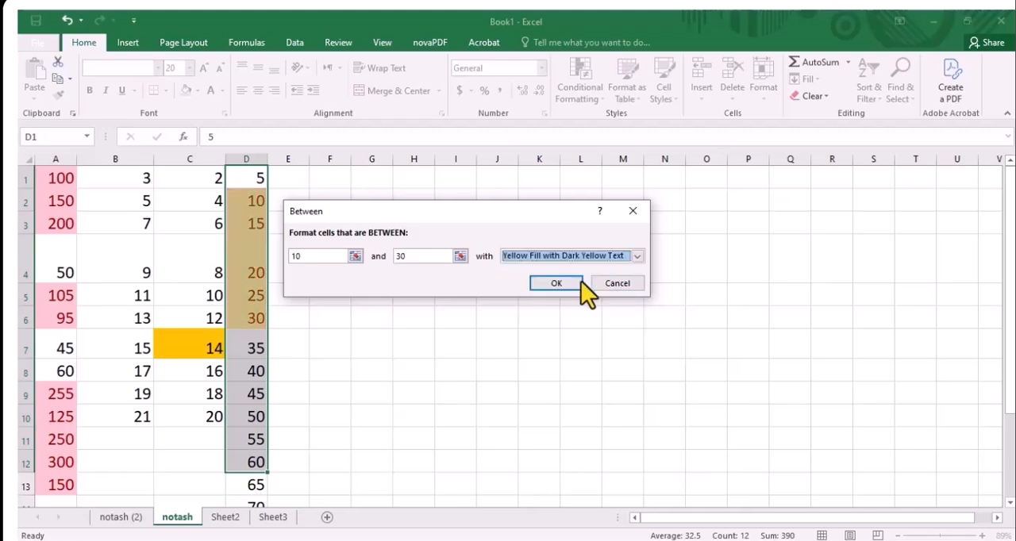
pyautogui.click(556, 283)
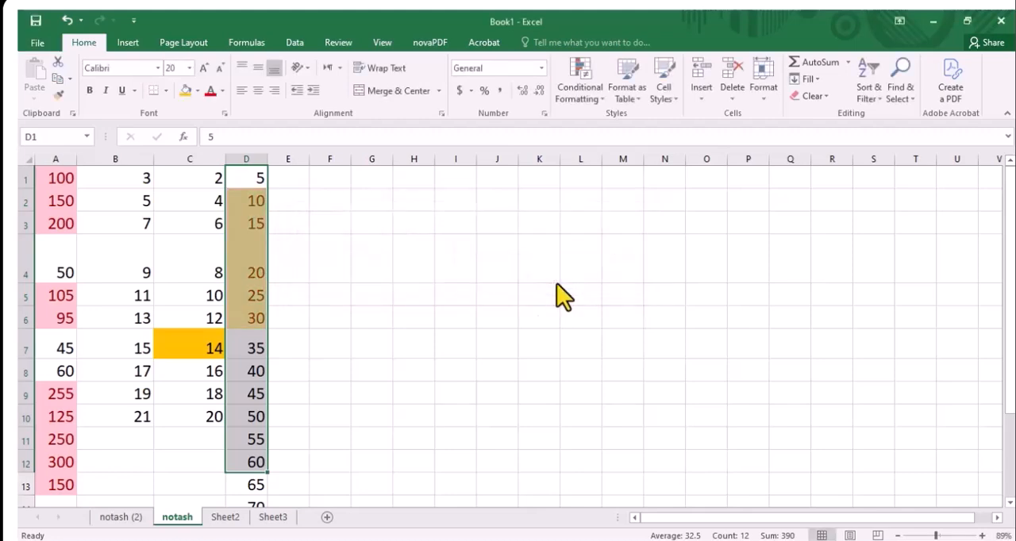
pyautogui.hotkey('ctrl', 'z')
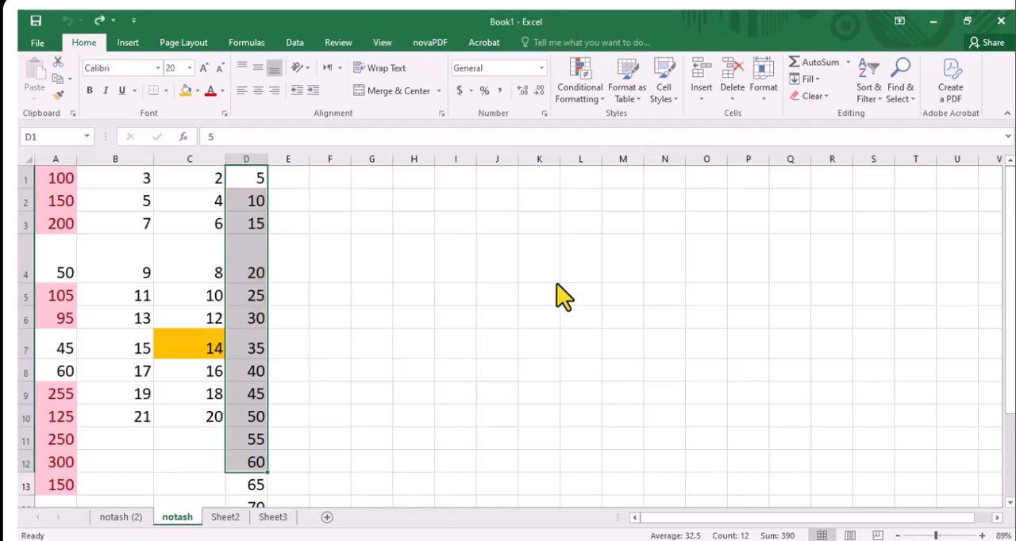
# Preview highlighting the cells equal to 40 in D1:D12 with Light Red Fill with Dark Red Text, and cancel the rule
pyautogui.click(578, 88)
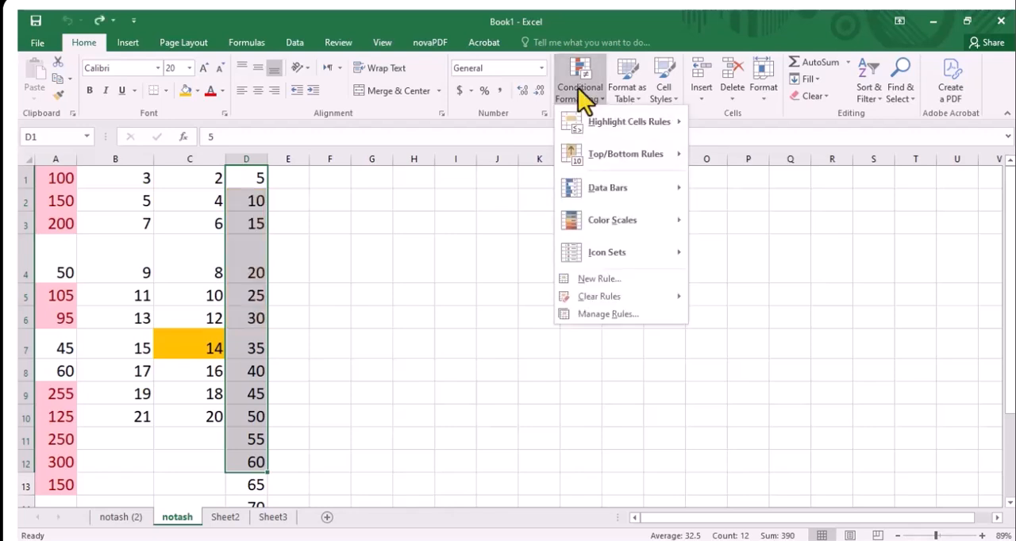
pyautogui.moveTo(598, 120)
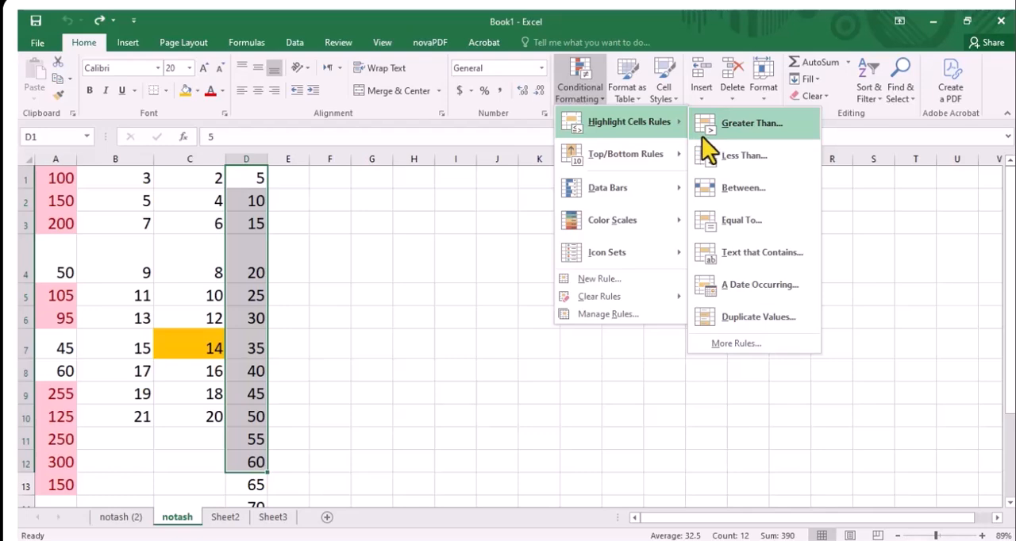
pyautogui.click(720, 228)
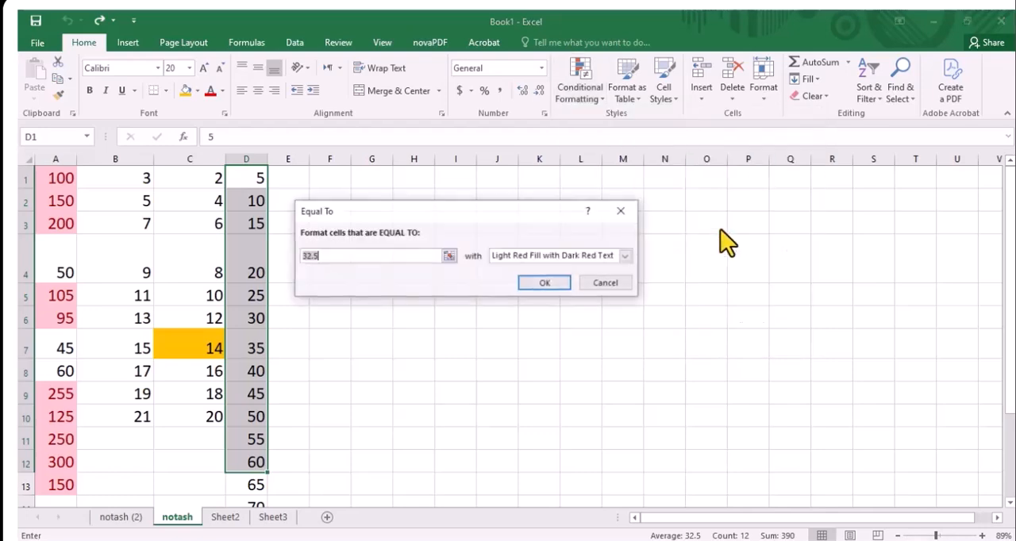
pyautogui.write('40')
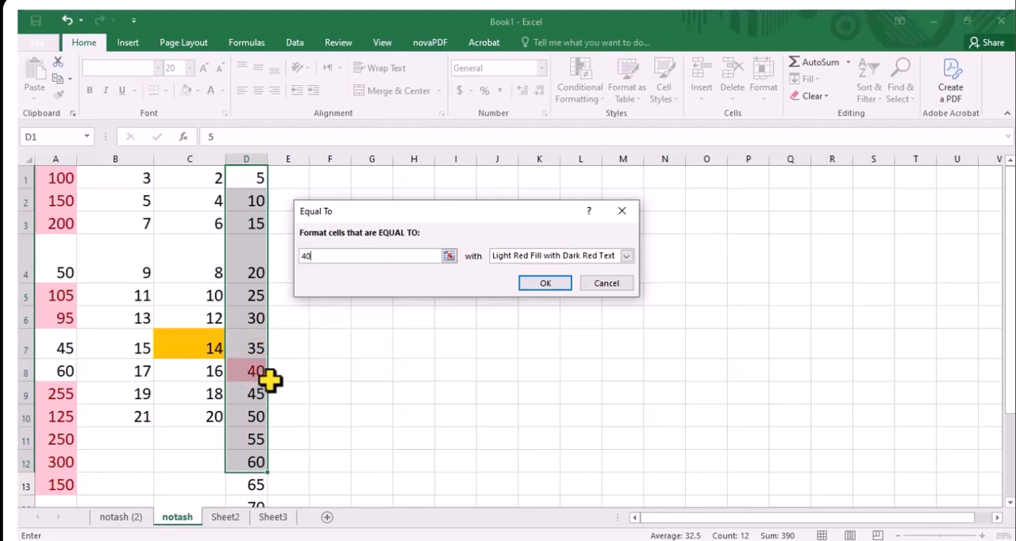
pyautogui.click(617, 283)
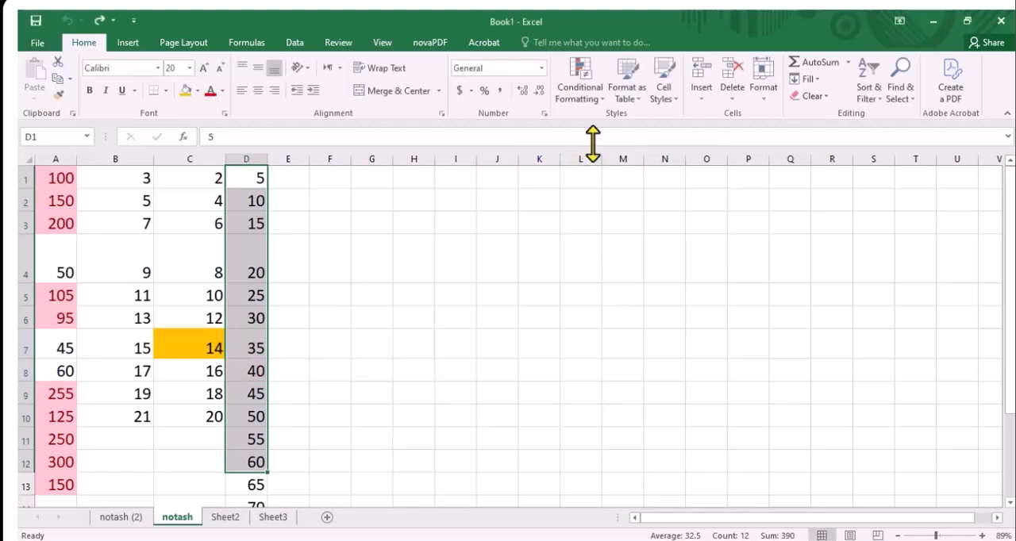
# Highlight the duplicate values in D1:D12 with Green Fill with Dark Green Text
pyautogui.click(591, 97)
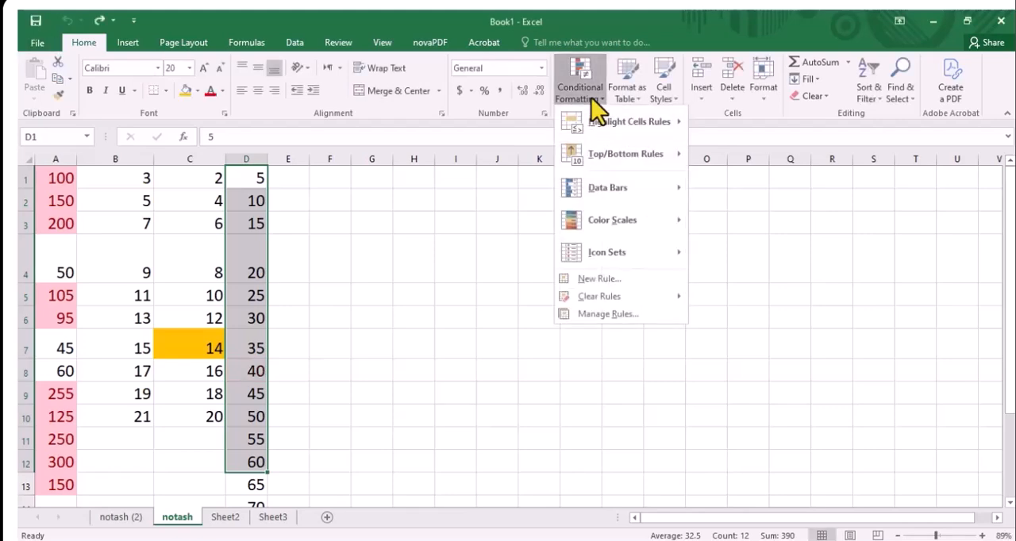
pyautogui.moveTo(601, 126)
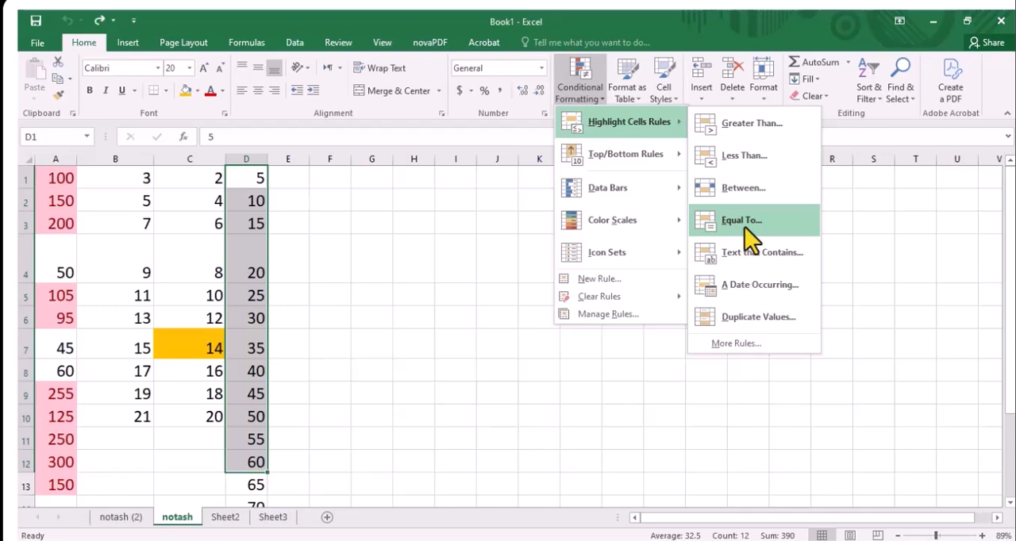
pyautogui.click(754, 324)
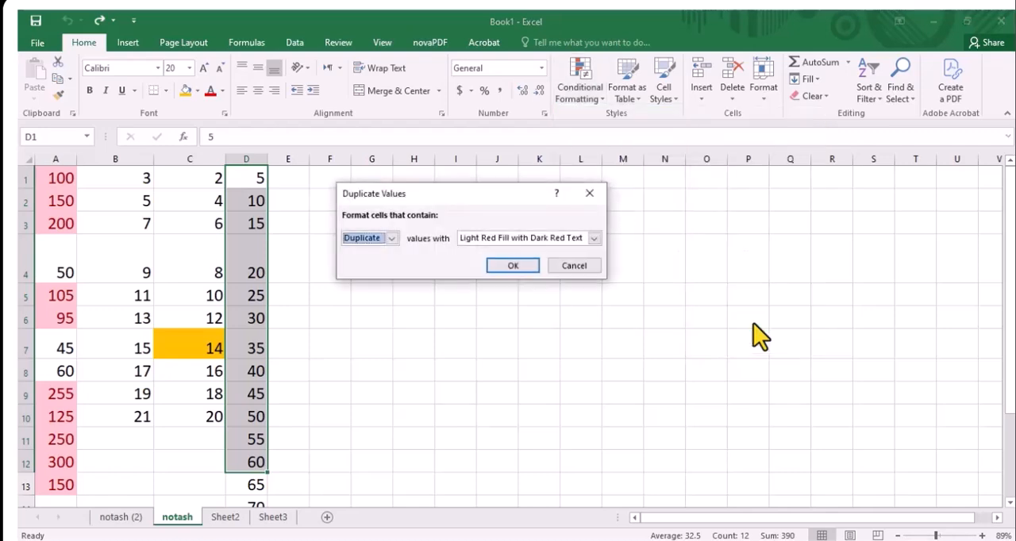
pyautogui.click(594, 238)
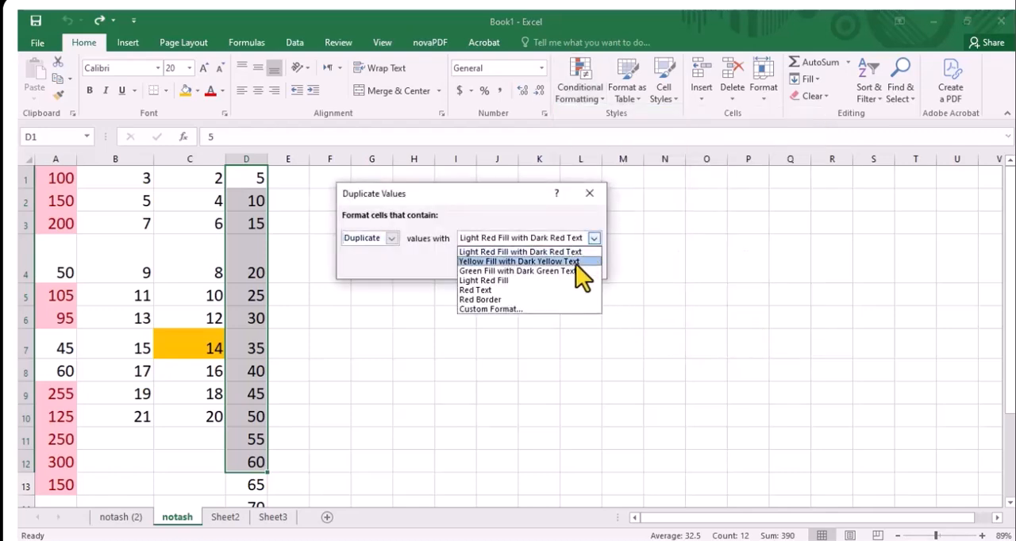
pyautogui.click(574, 270)
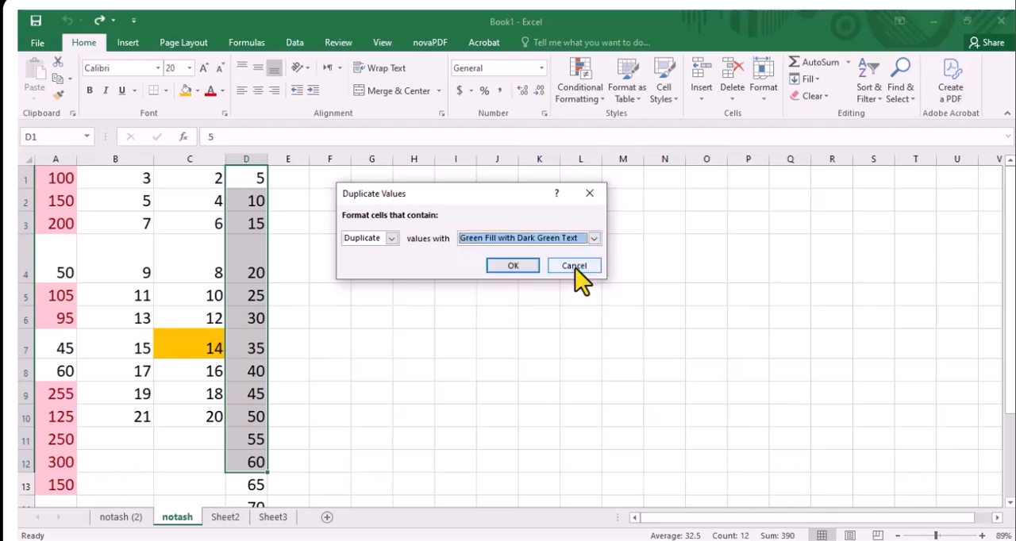
pyautogui.click(513, 266)
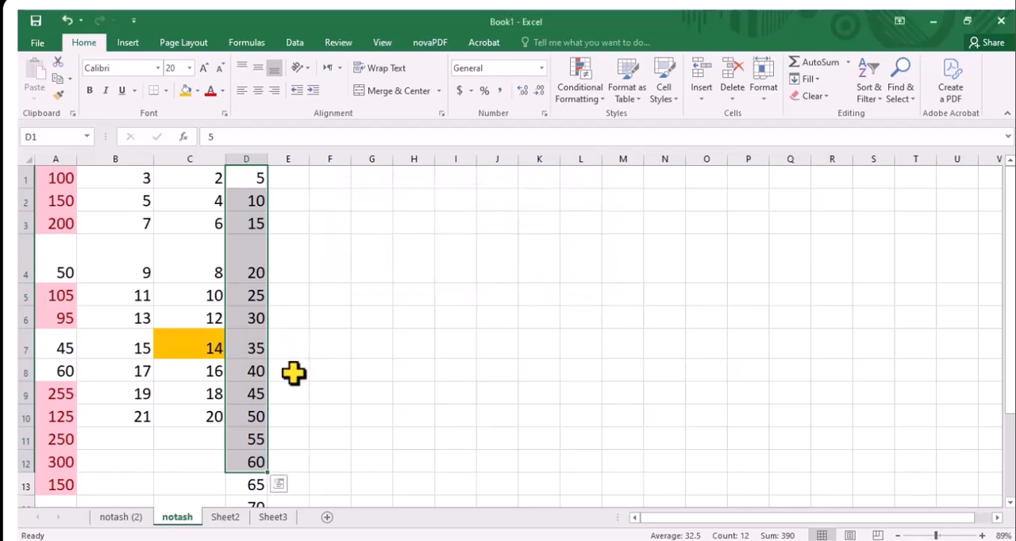
pyautogui.click(362, 300)
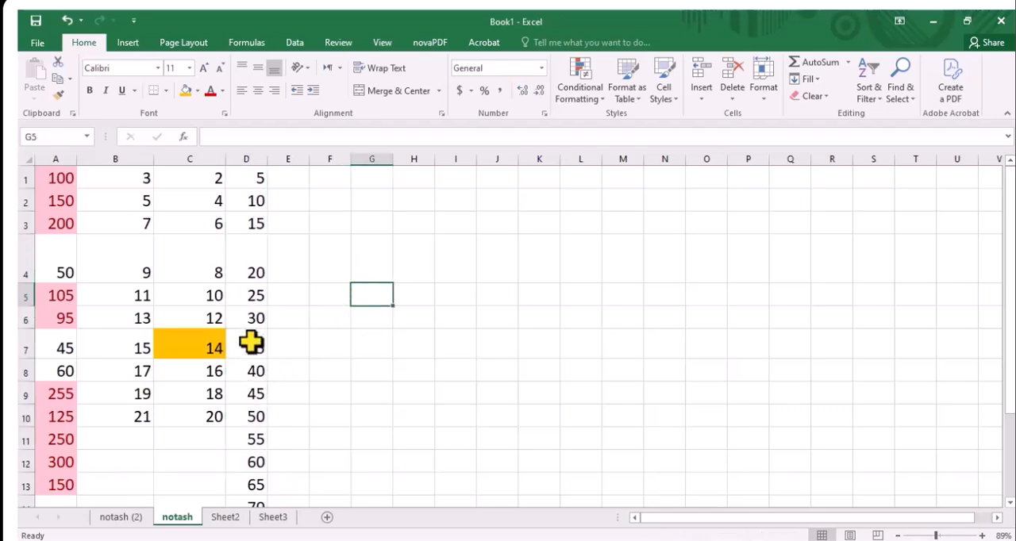
# Create duplicates in column D by changing D9 to 20 and D3 to 40
pyautogui.click(243, 396)
pyautogui.write('20')
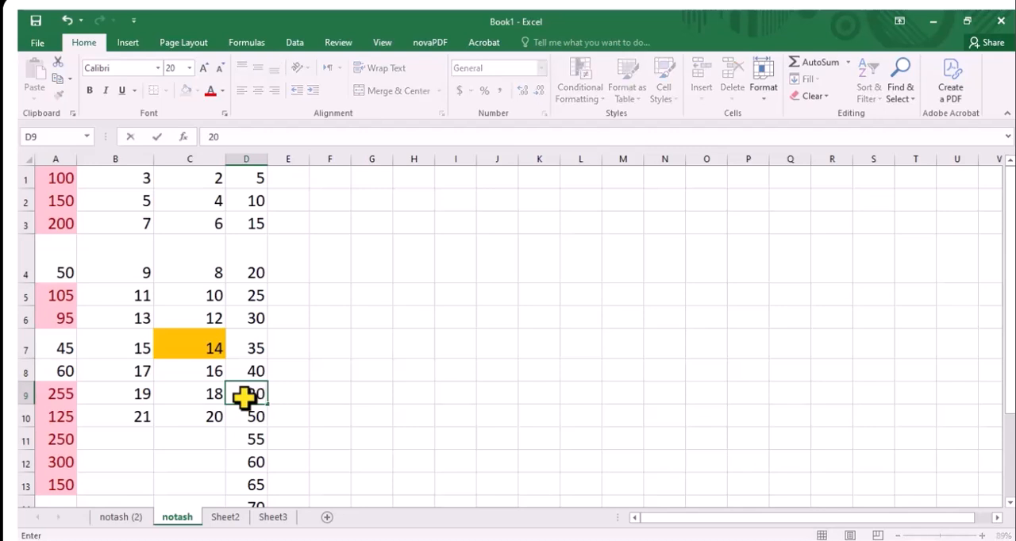
pyautogui.click(360, 378)
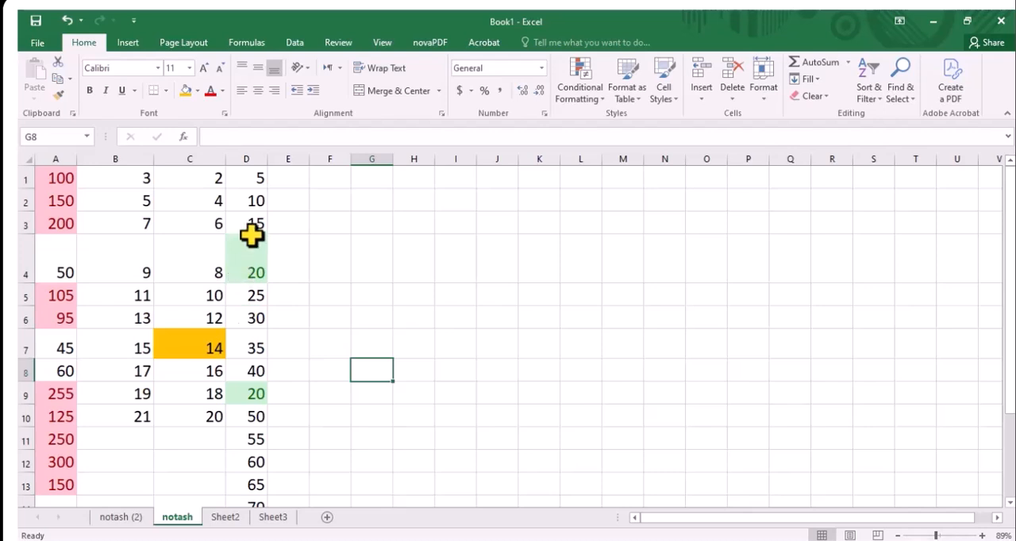
pyautogui.click(251, 225)
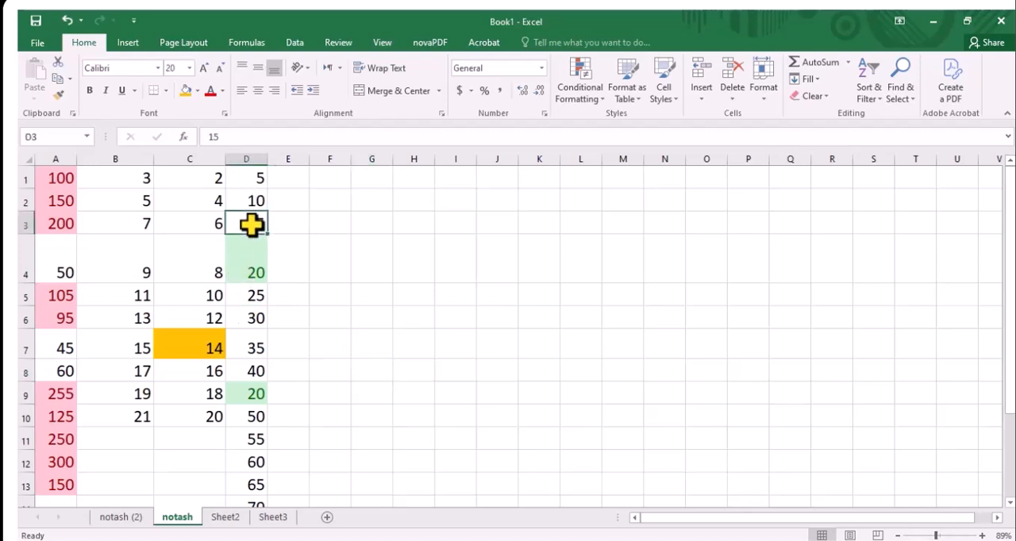
pyautogui.write('40')
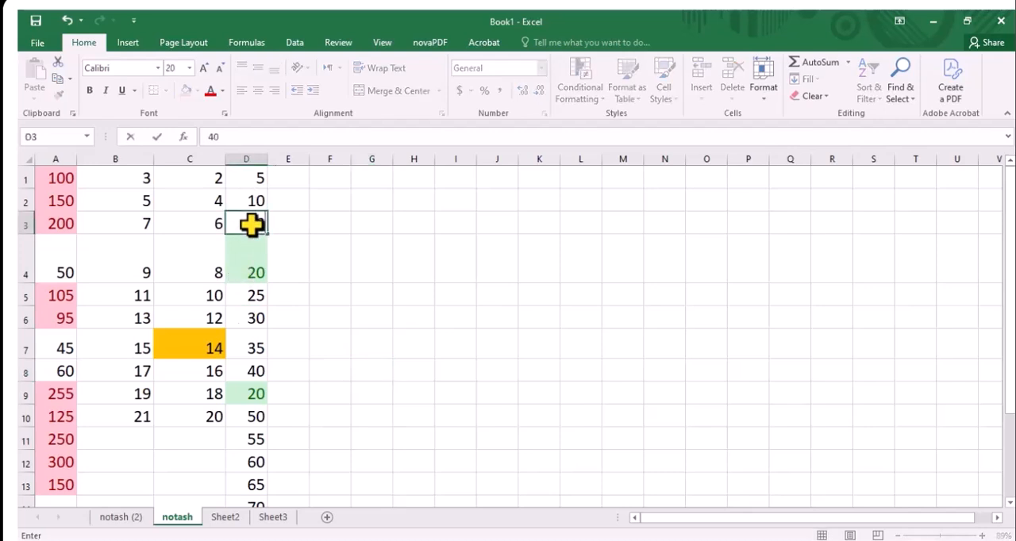
pyautogui.click(329, 226)
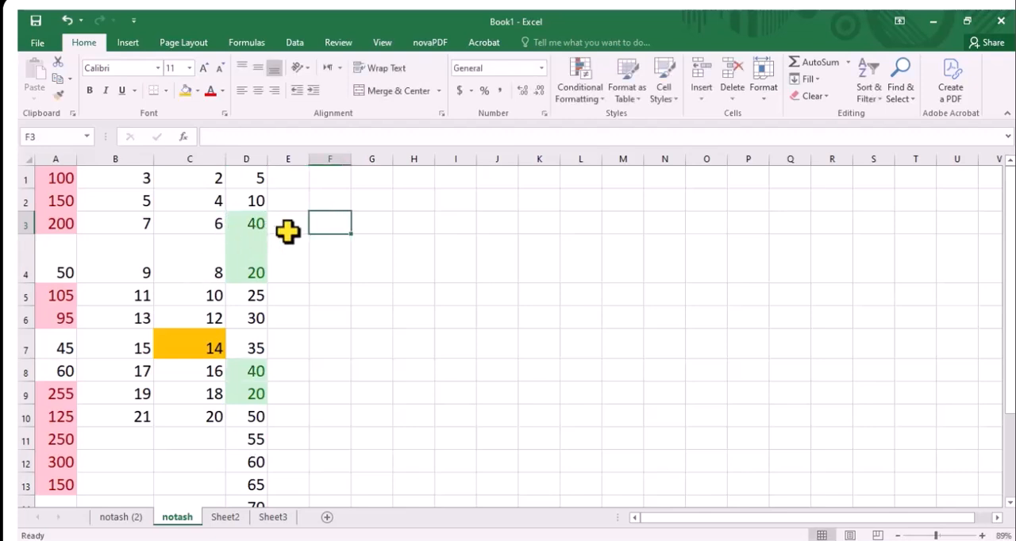
# Undo the edits to D3 and D9 and the duplicate-values rule in column D
pyautogui.hotkey('ctrl', 'z')
pyautogui.hotkey('ctrl', 'z')
pyautogui.hotkey('ctrl', 'z')
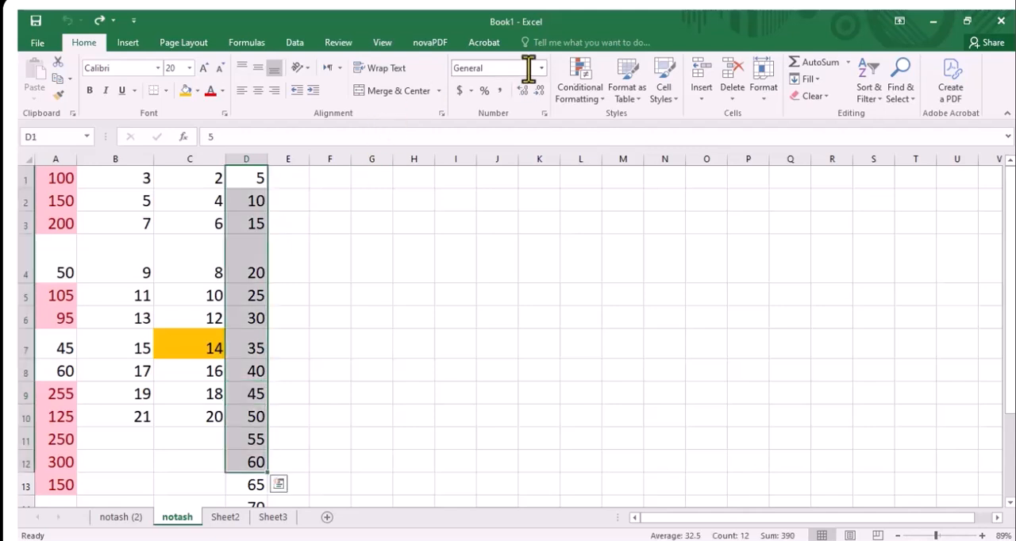
# Preview highlighting the top 10 items in D1:D12 with Light Red Fill with Dark Red Text, and cancel the rule
pyautogui.click(578, 81)
pyautogui.click(579, 81)
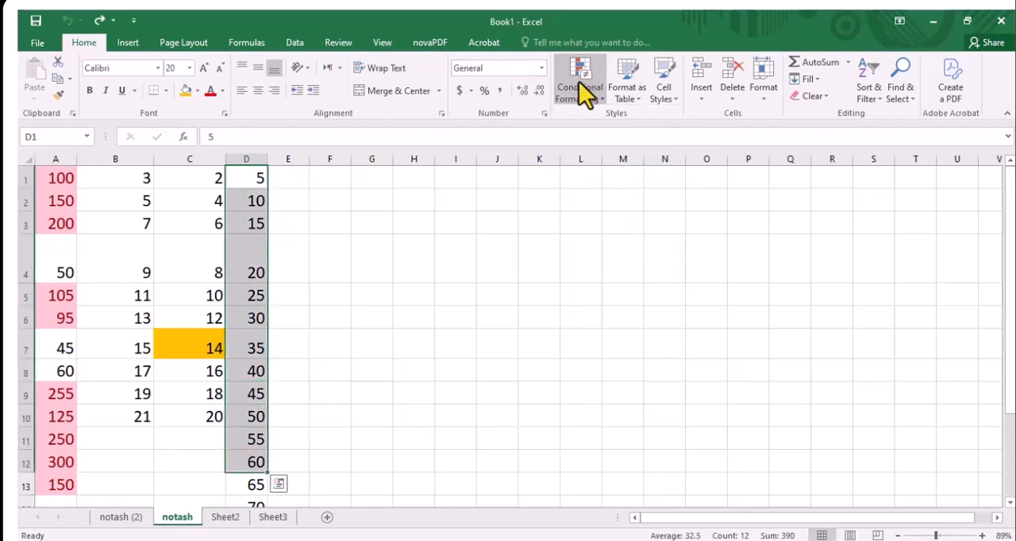
pyautogui.click(578, 81)
pyautogui.moveTo(585, 154)
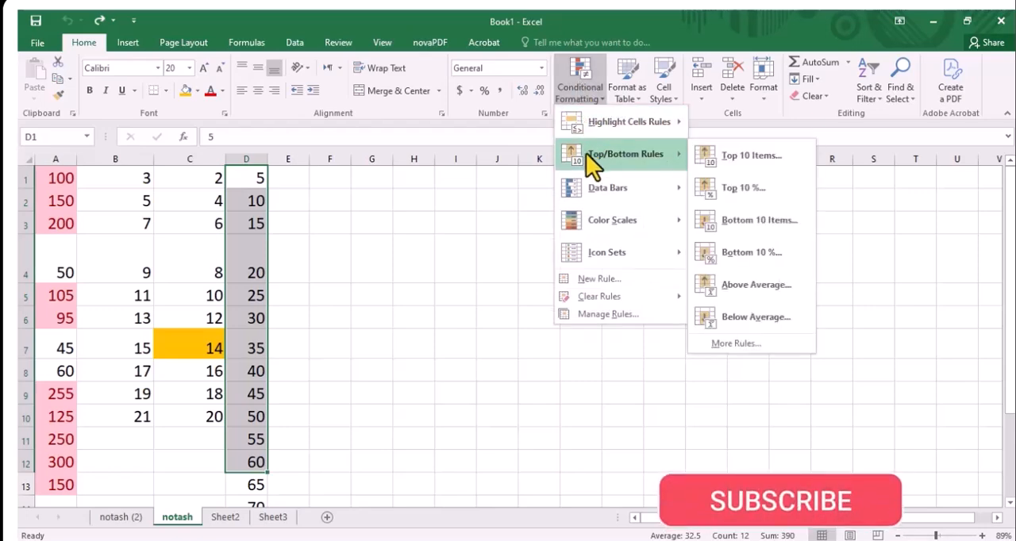
pyautogui.click(723, 154)
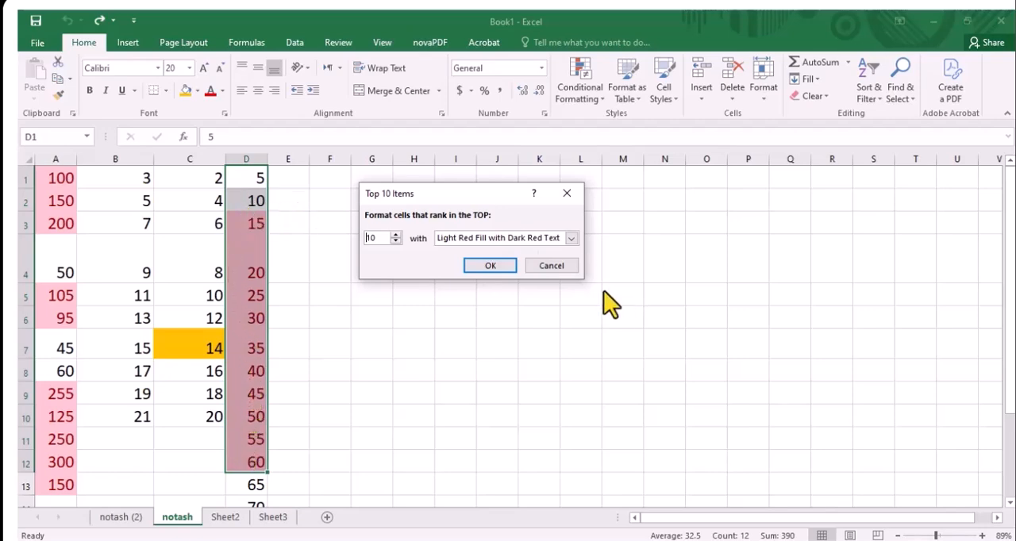
pyautogui.click(568, 266)
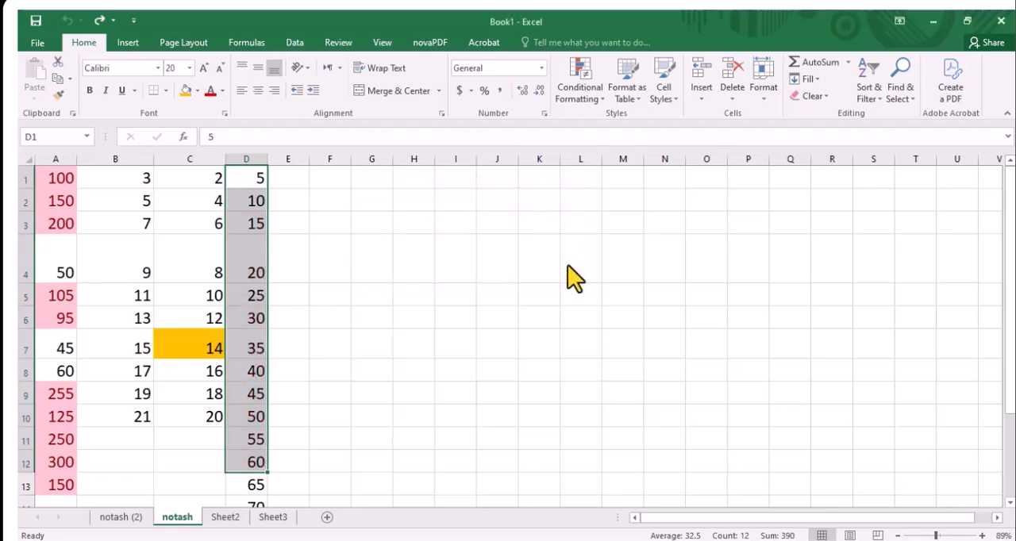
# Preview highlighting the bottom 10 items in D1:D12 with Light Red Fill with Dark Red Text, and cancel the rule
pyautogui.click(583, 100)
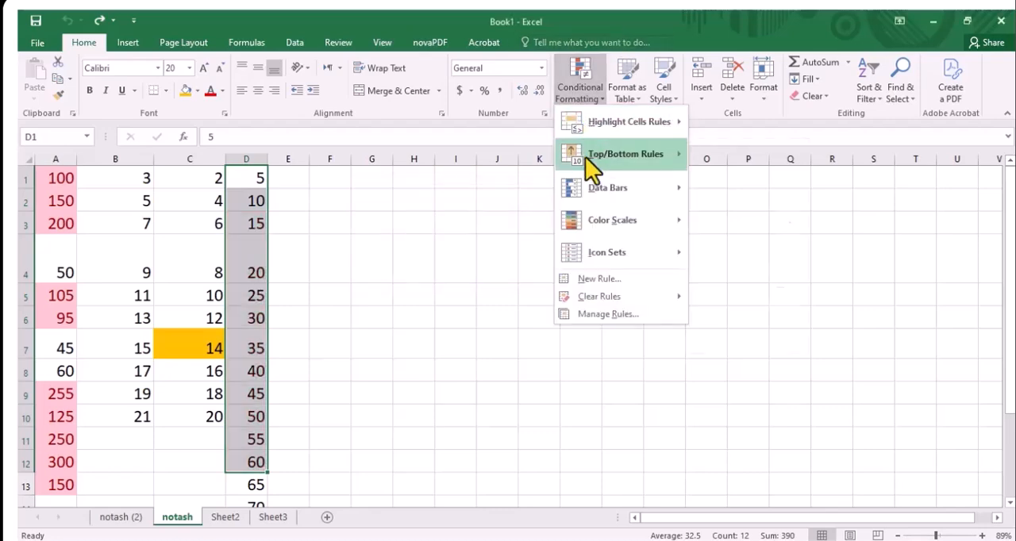
pyautogui.moveTo(672, 160)
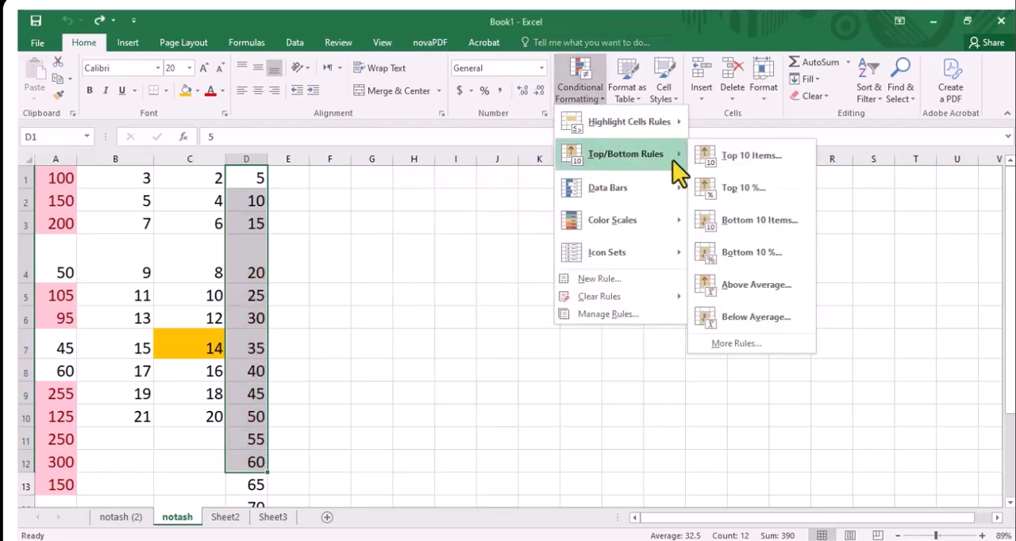
pyautogui.click(718, 226)
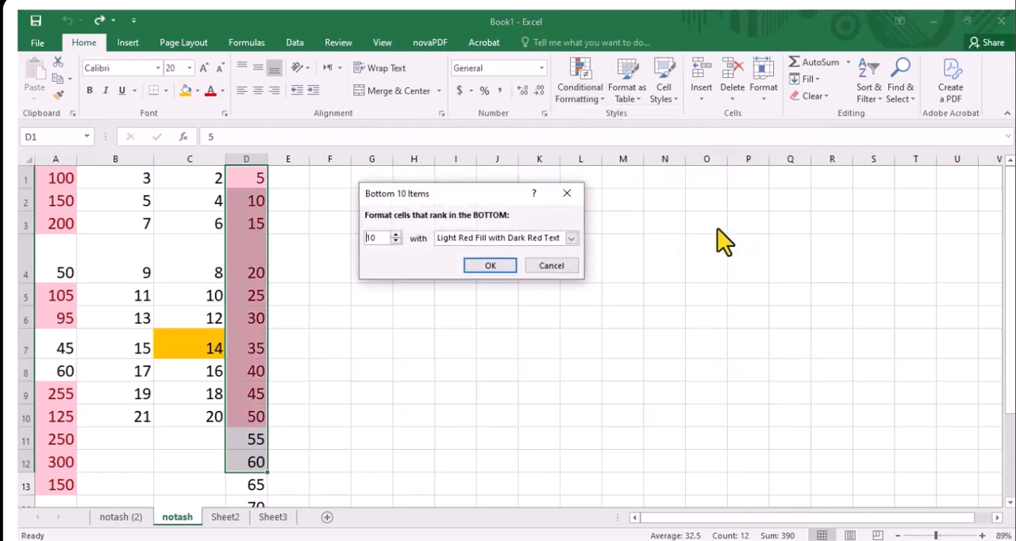
pyautogui.click(568, 192)
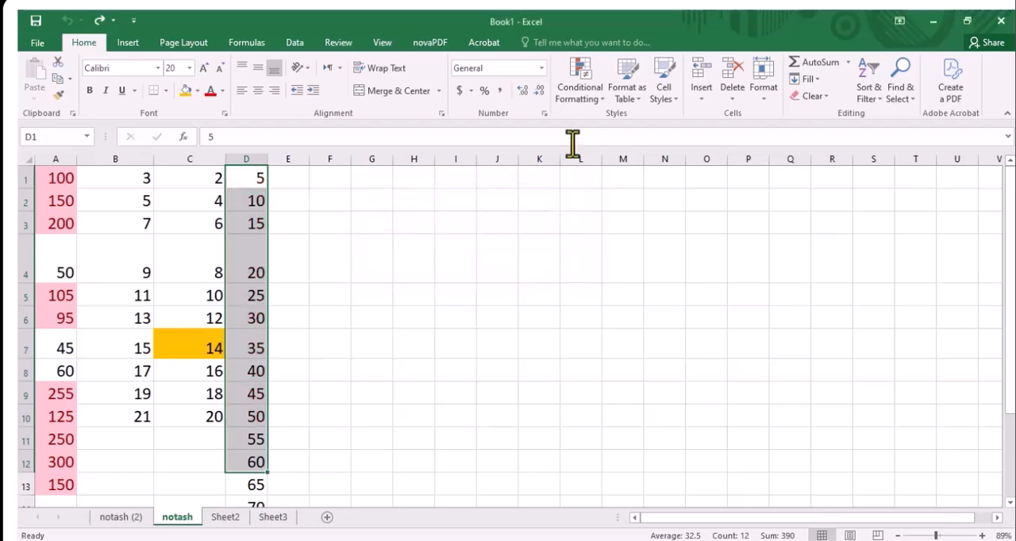
# Preview highlighting the top 10% of D1:D12 with Light Red Fill with Dark Red Text, and cancel the rule
pyautogui.click(589, 104)
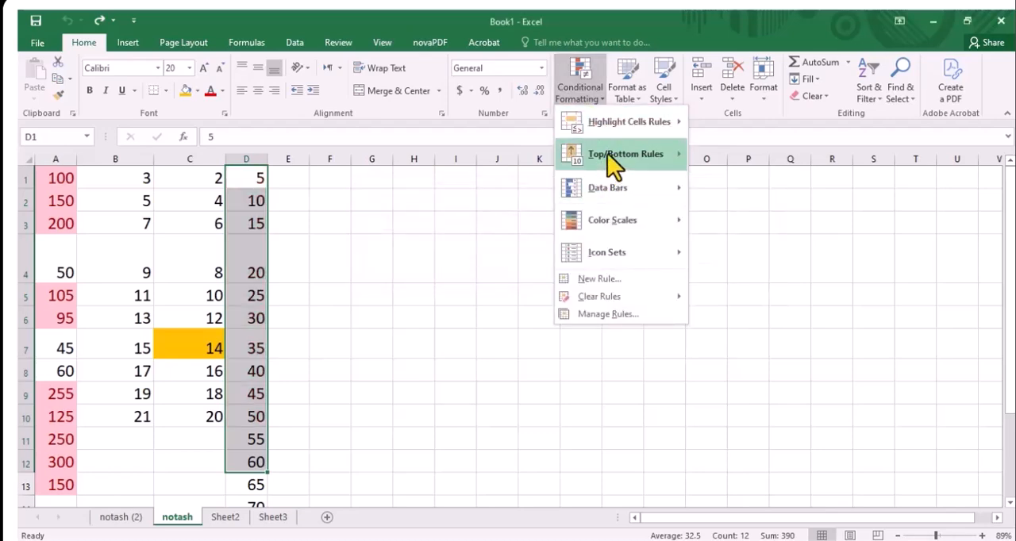
pyautogui.moveTo(607, 153)
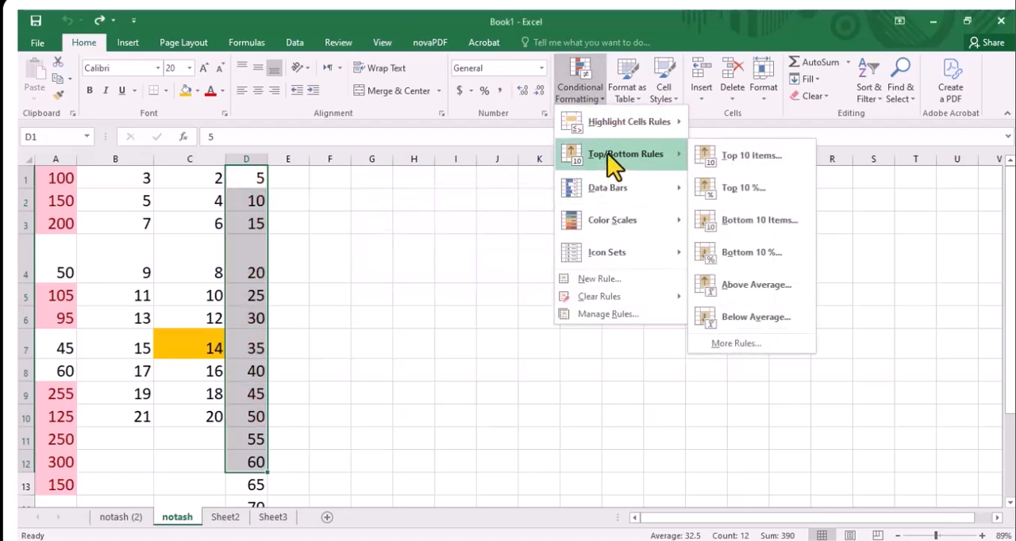
pyautogui.click(711, 191)
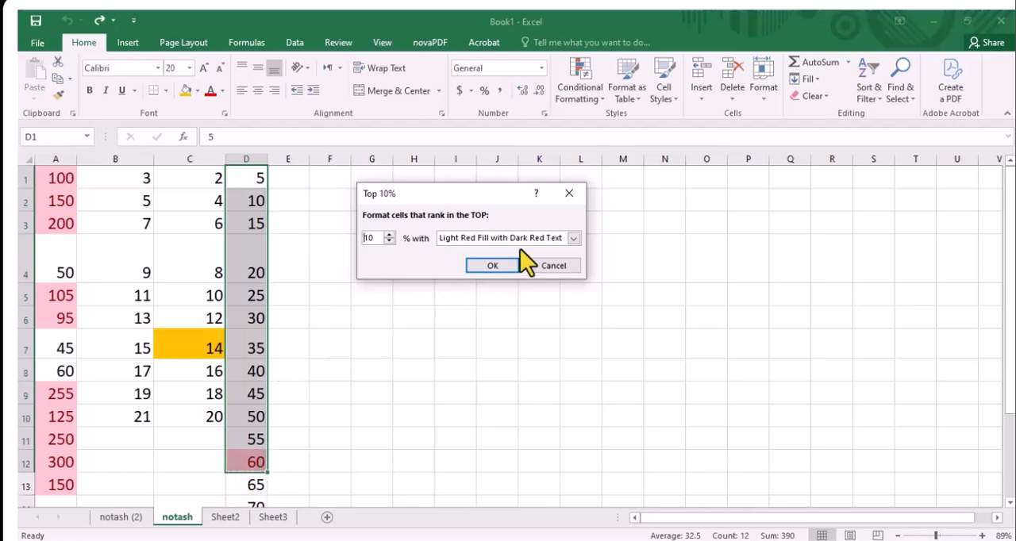
pyautogui.click(569, 192)
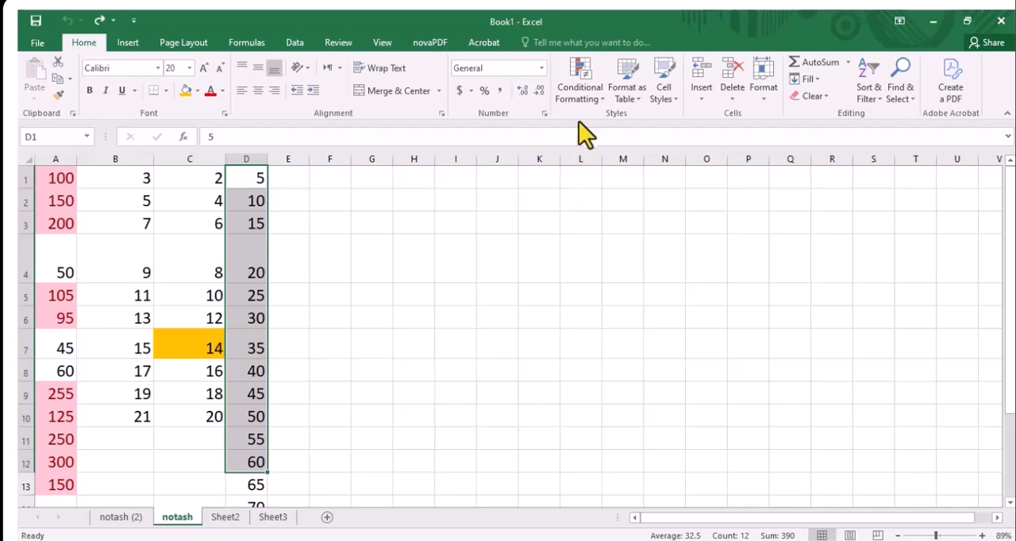
# Preview highlighting the above-average values in D1:D12 with Light Red Fill with Dark Red Text, and cancel the rule
pyautogui.click(584, 97)
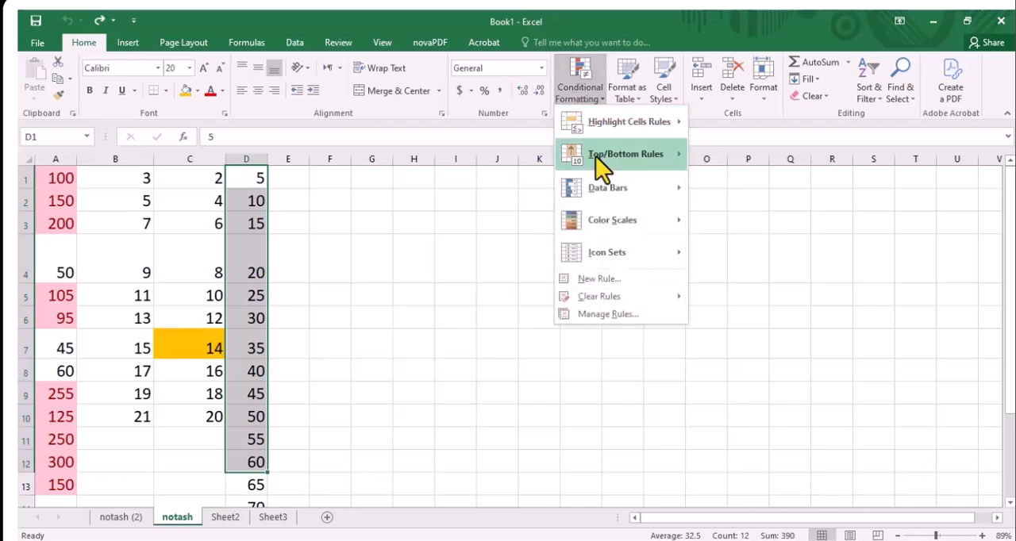
pyautogui.moveTo(595, 156)
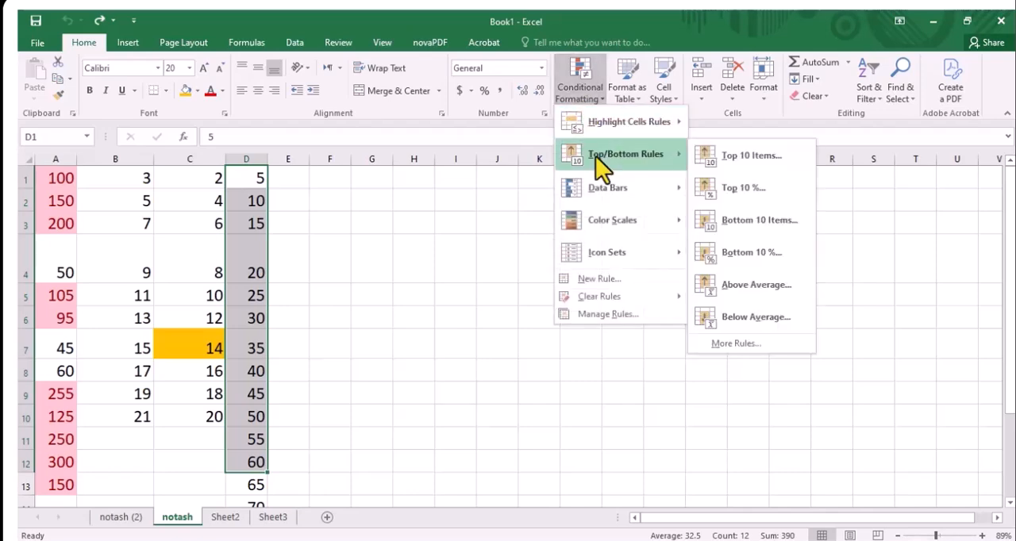
pyautogui.click(723, 291)
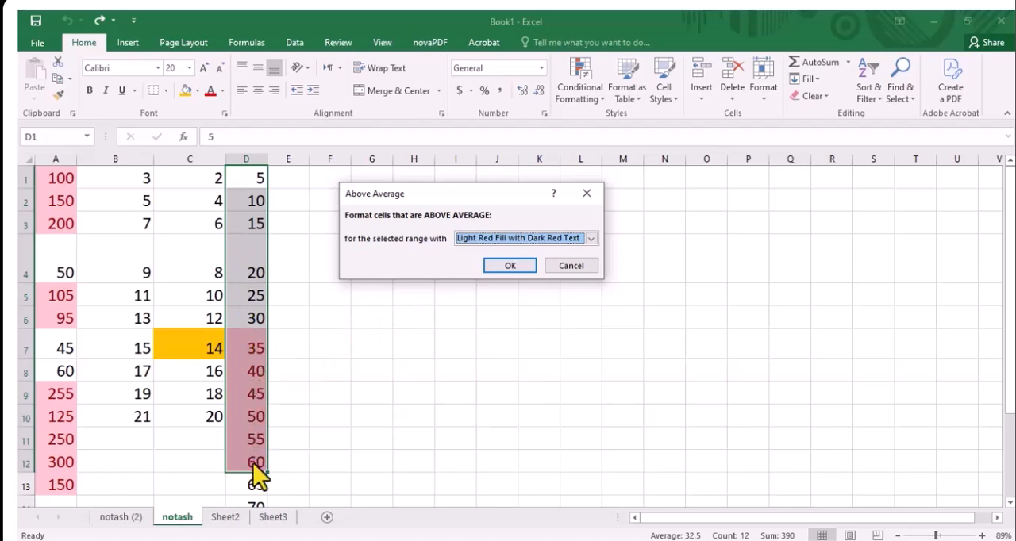
pyautogui.click(554, 267)
# Preview highlighting the below-average values in D1:D12 with Light Red Fill with Dark Red Text, and cancel the rule
pyautogui.click(585, 102)
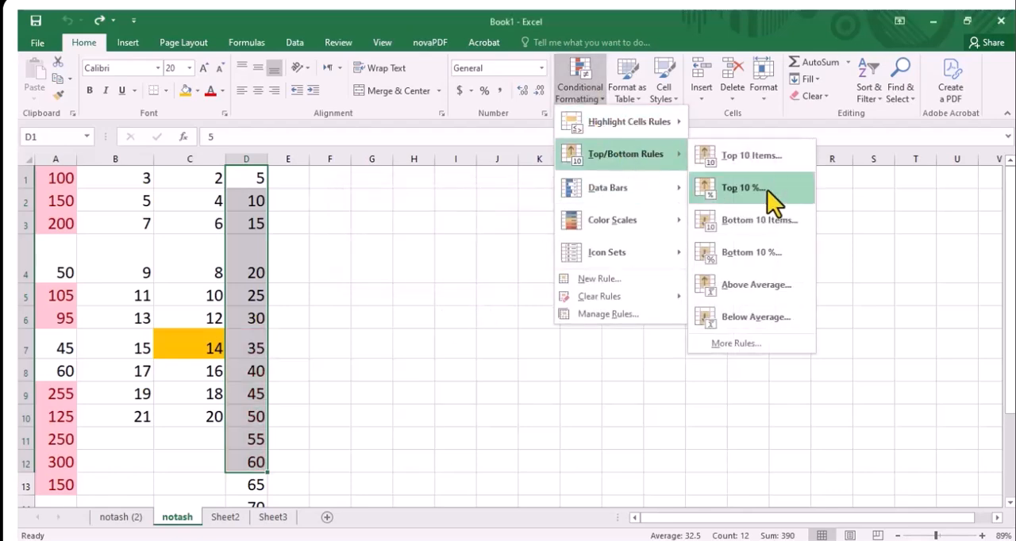
pyautogui.click(771, 317)
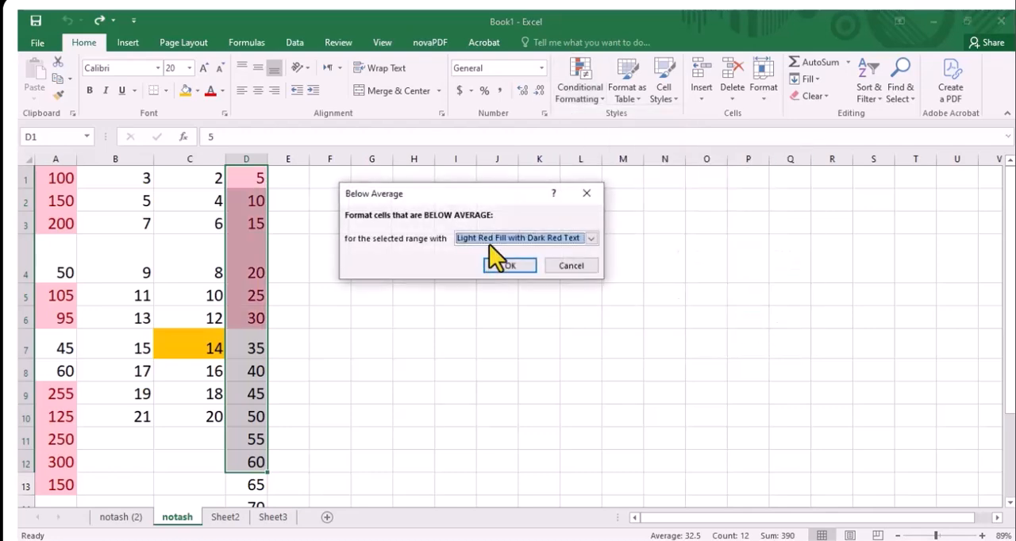
pyautogui.click(581, 199)
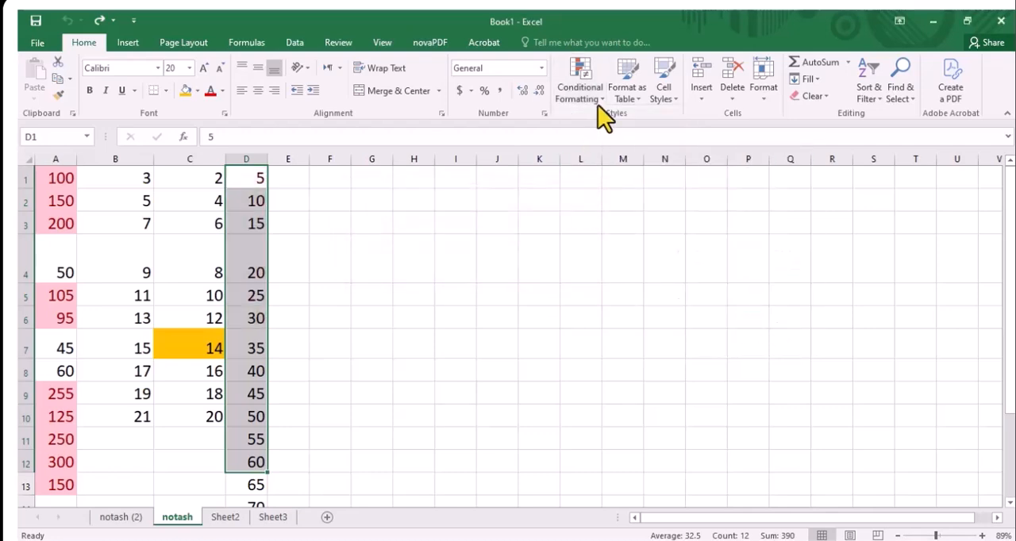
# Apply magenta gradient-fill data bars to D1:D12, and select cell D12
pyautogui.click(596, 101)
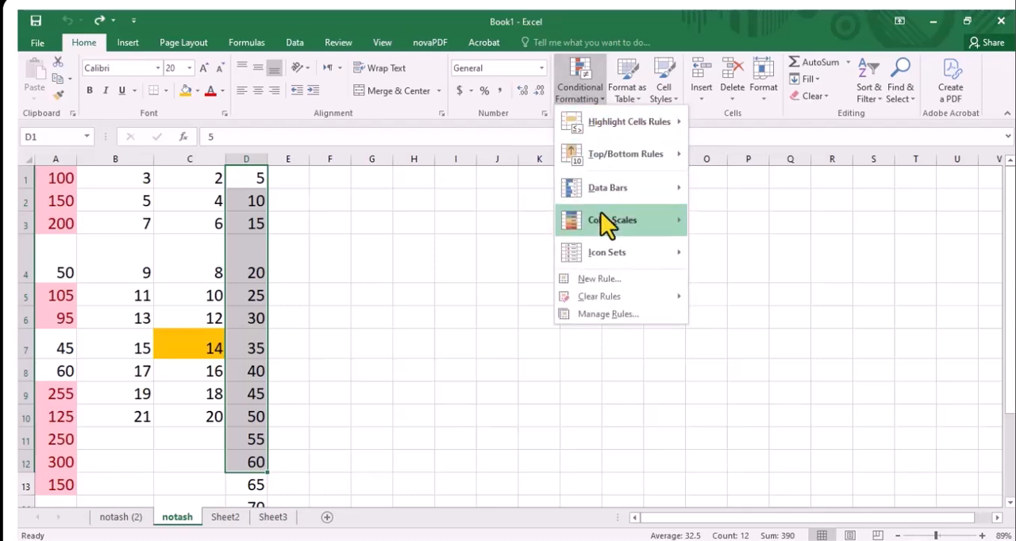
pyautogui.moveTo(601, 212)
pyautogui.moveTo(616, 188)
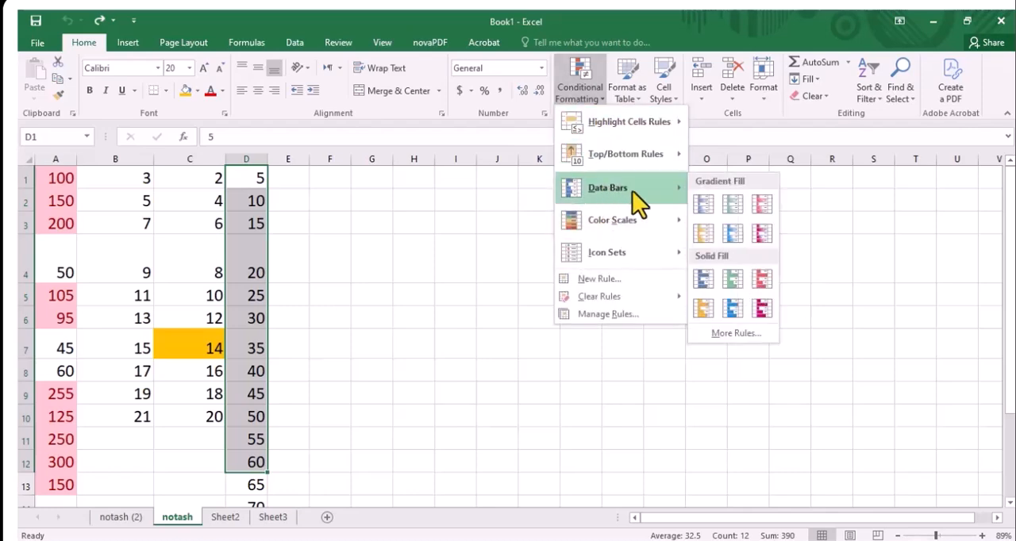
pyautogui.click(762, 233)
pyautogui.click(381, 338)
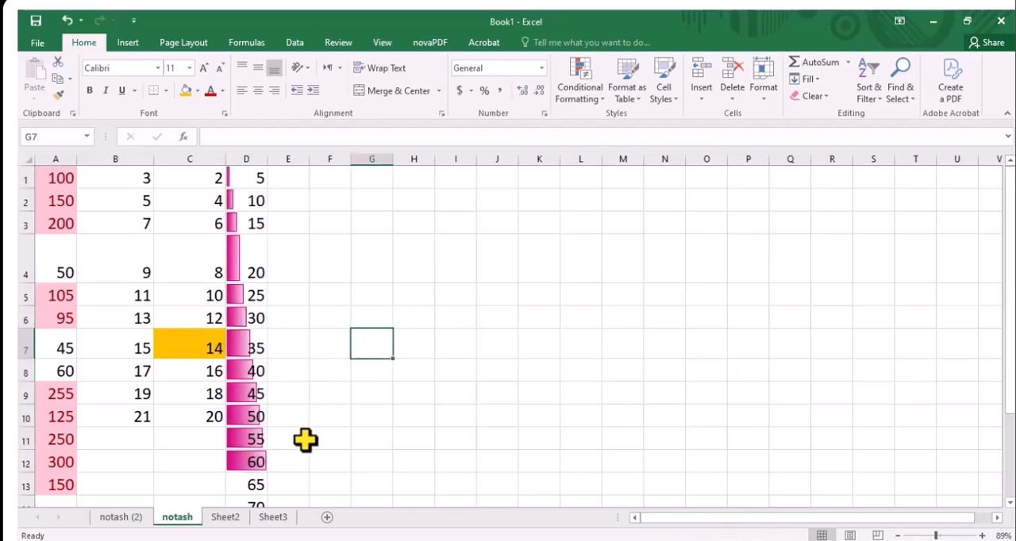
pyautogui.click(250, 465)
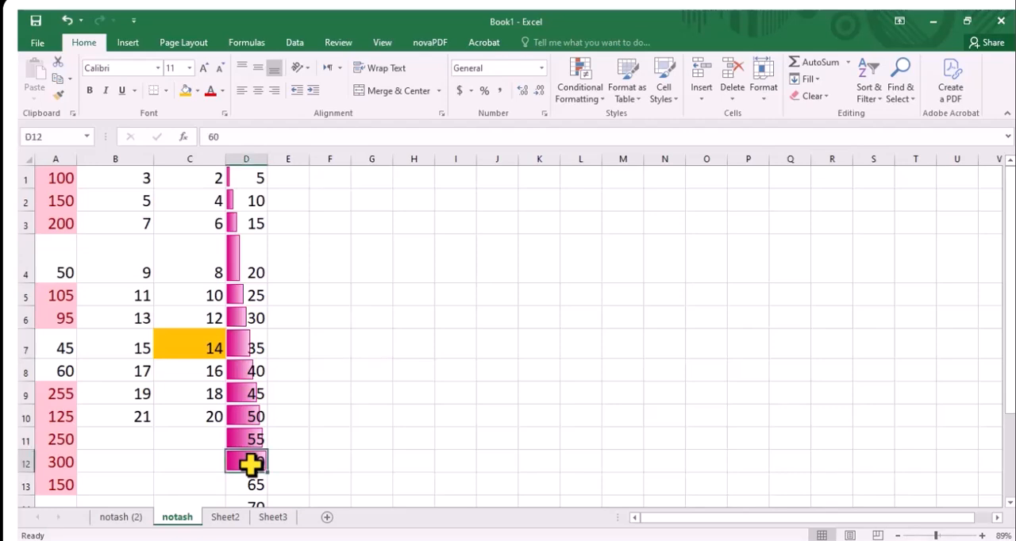
# Change the value in D12 to 6 and the value in D3 to 90 to test the data bars
pyautogui.write('6')
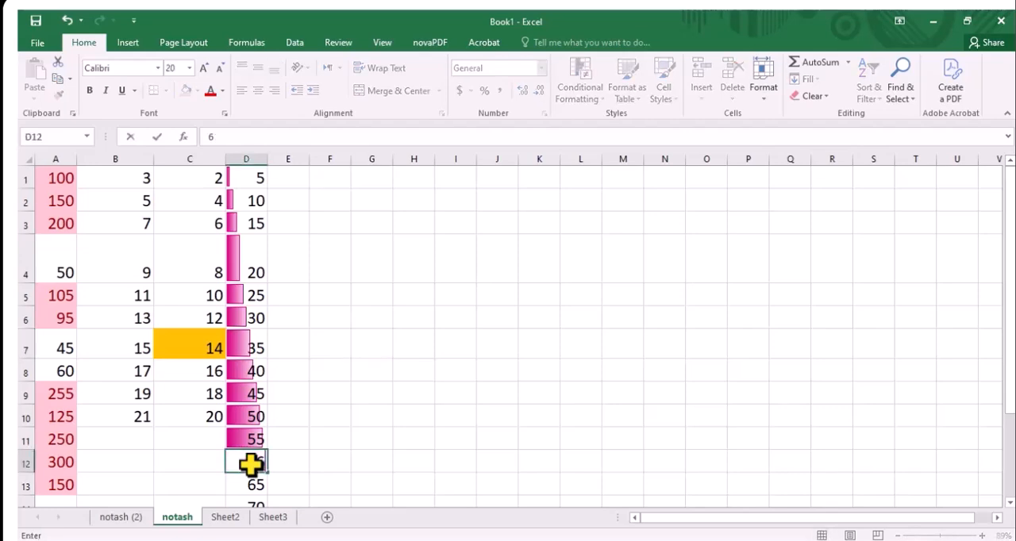
pyautogui.click(376, 352)
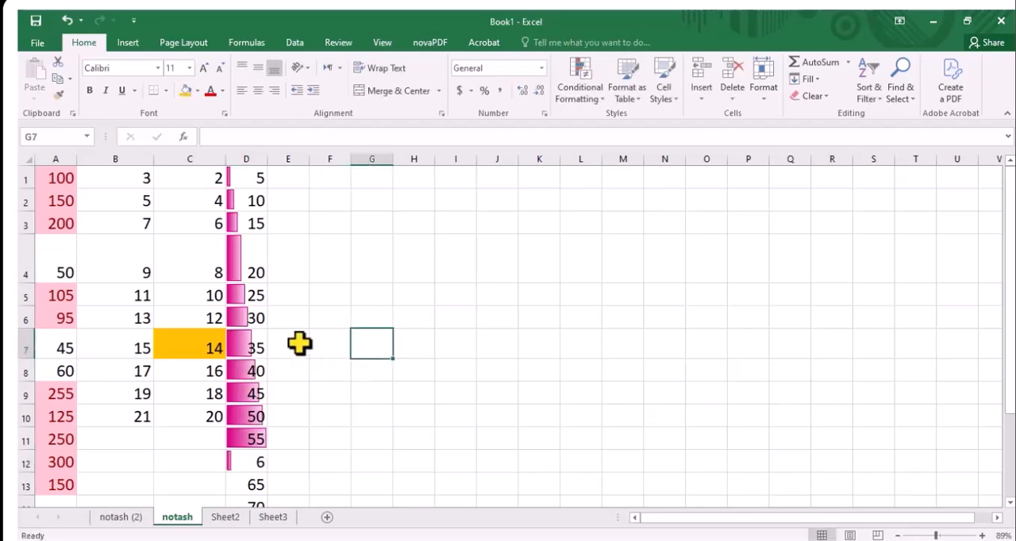
pyautogui.click(248, 228)
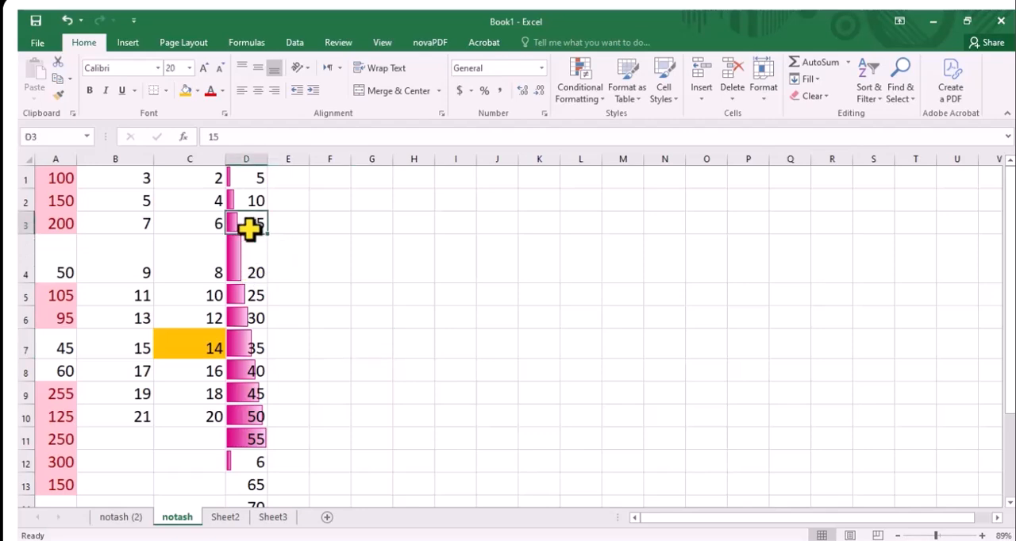
pyautogui.write('90')
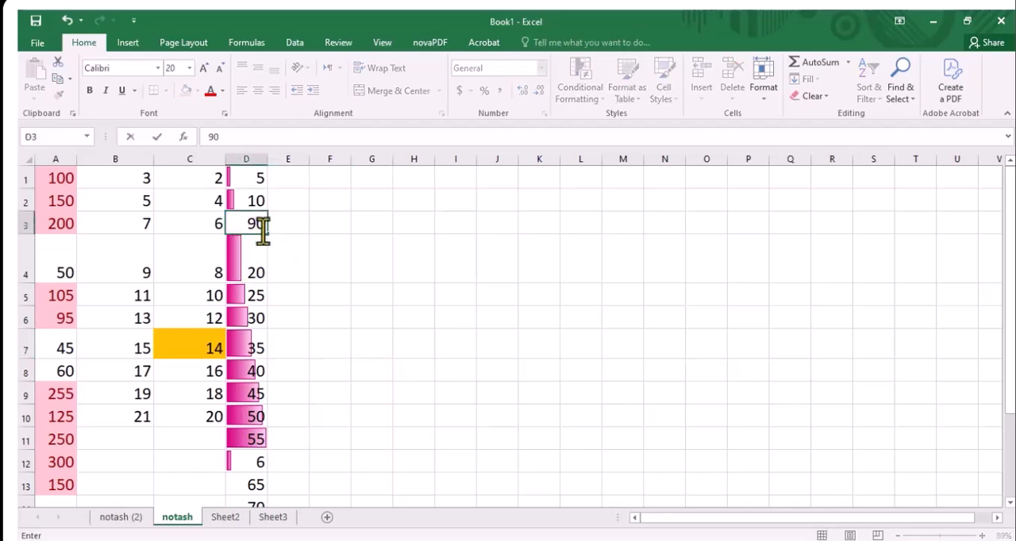
pyautogui.click(340, 229)
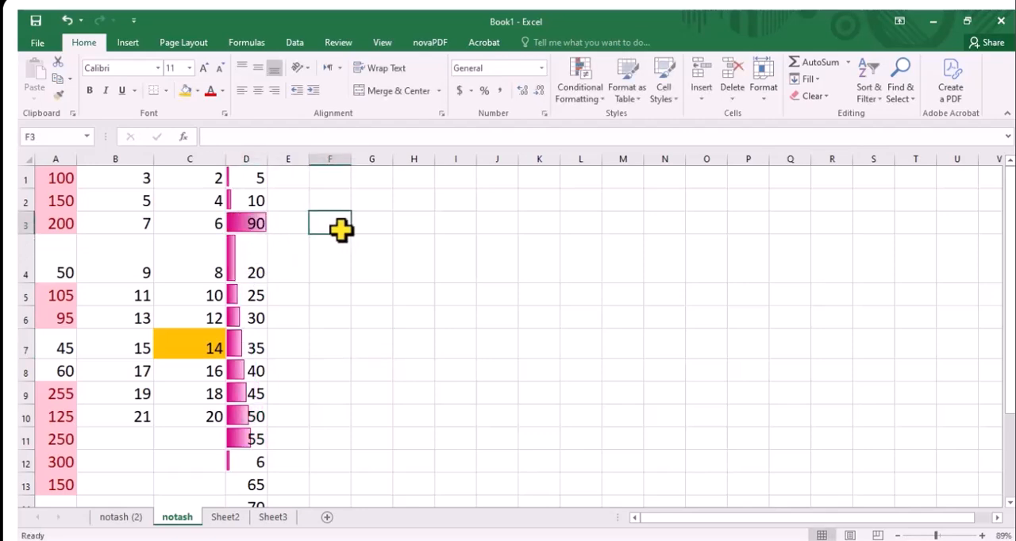
# Set the value in D3 to 55 and commit the entry
pyautogui.click(248, 228)
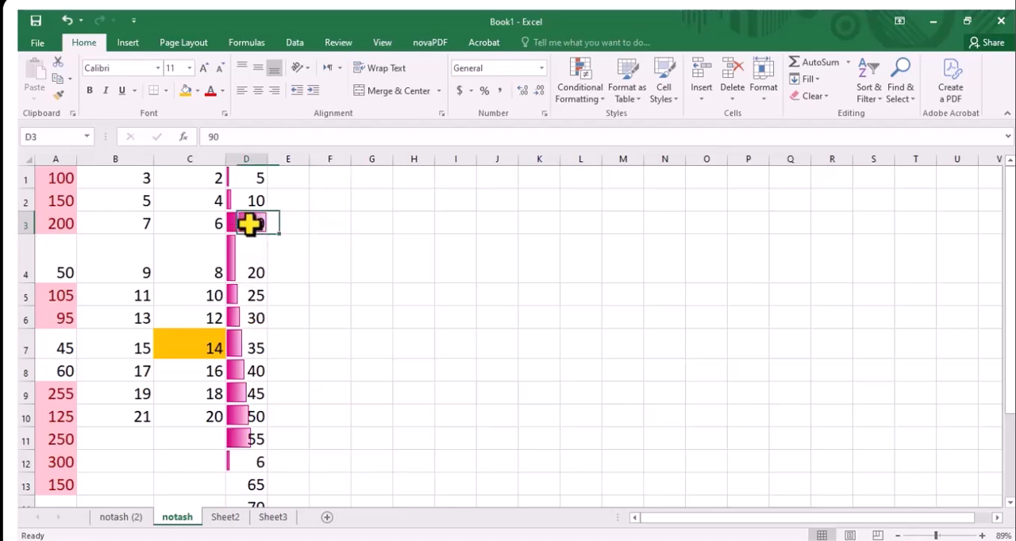
pyautogui.write('55')
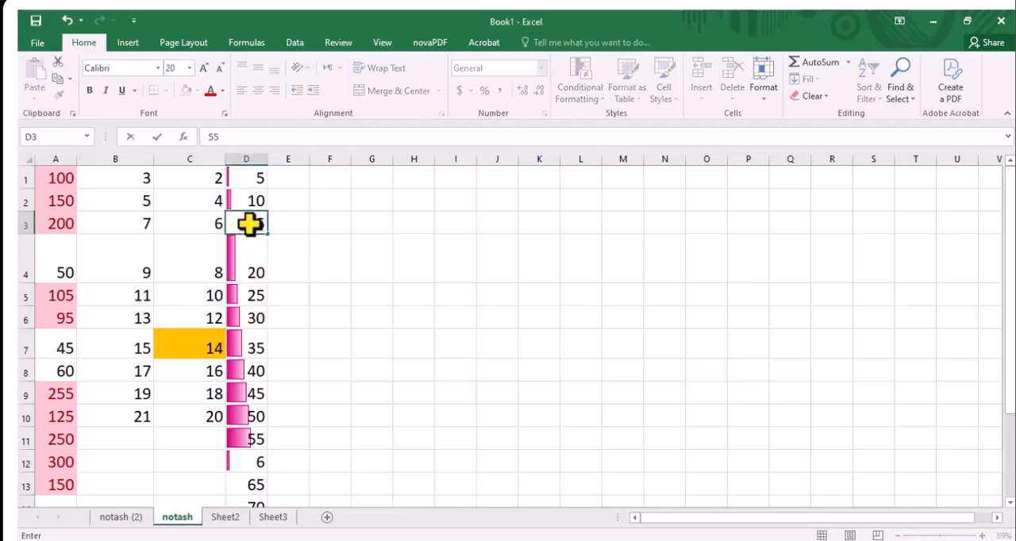
pyautogui.click(295, 250)
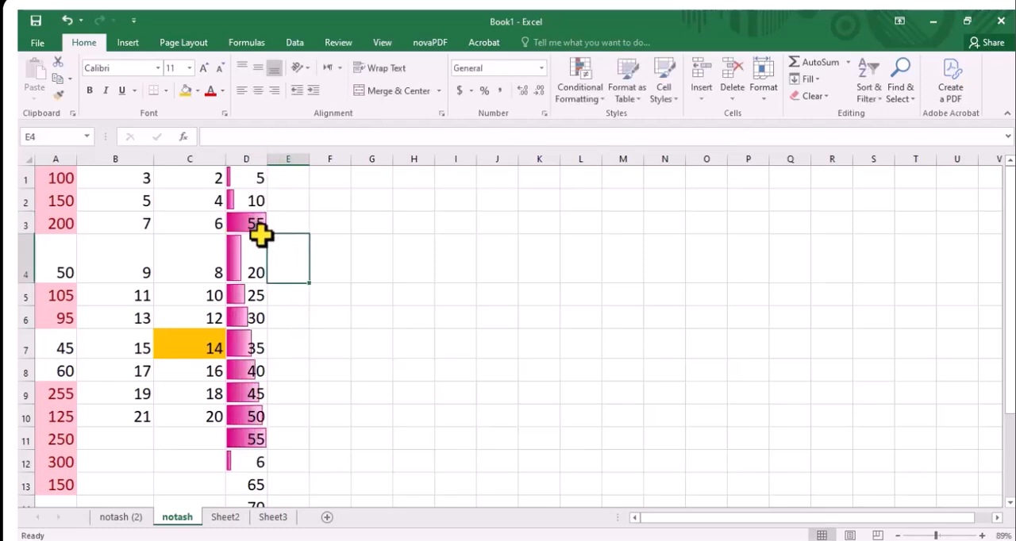
# Undo the value edits in D3 and D12 together with the data bars on D1:D12
pyautogui.hotkey('ctrl', 'z')
pyautogui.hotkey('ctrl', 'z')
pyautogui.hotkey('ctrl', 'z')
pyautogui.hotkey('ctrl', 'z')
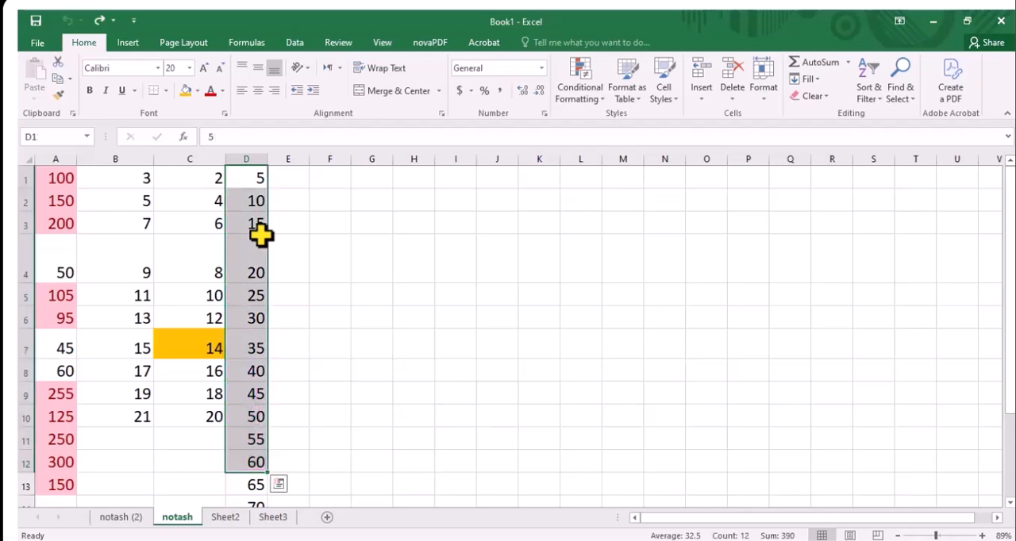
# Apply the Green-Yellow-Red color scale to D1:D12, and deselect the range
pyautogui.click(575, 91)
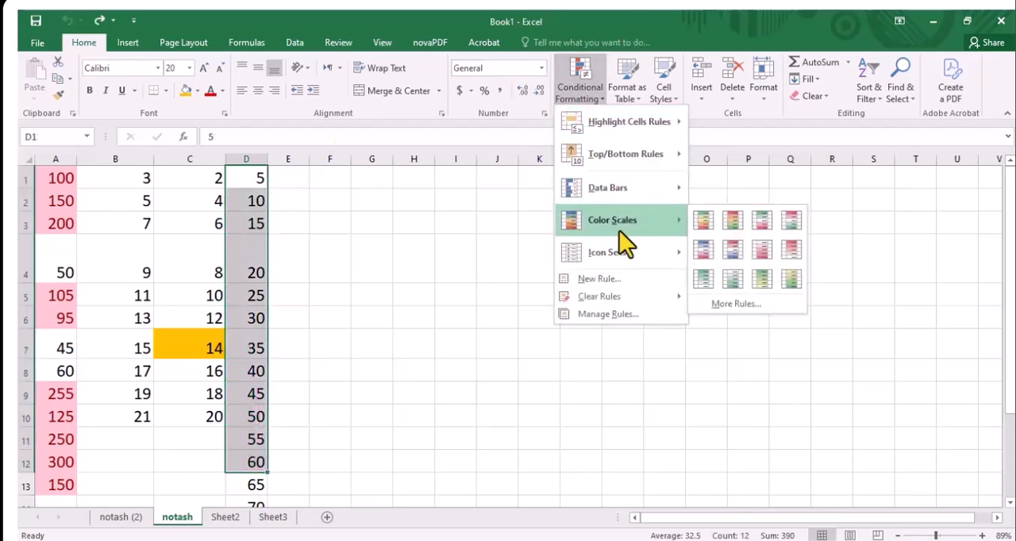
pyautogui.click(704, 215)
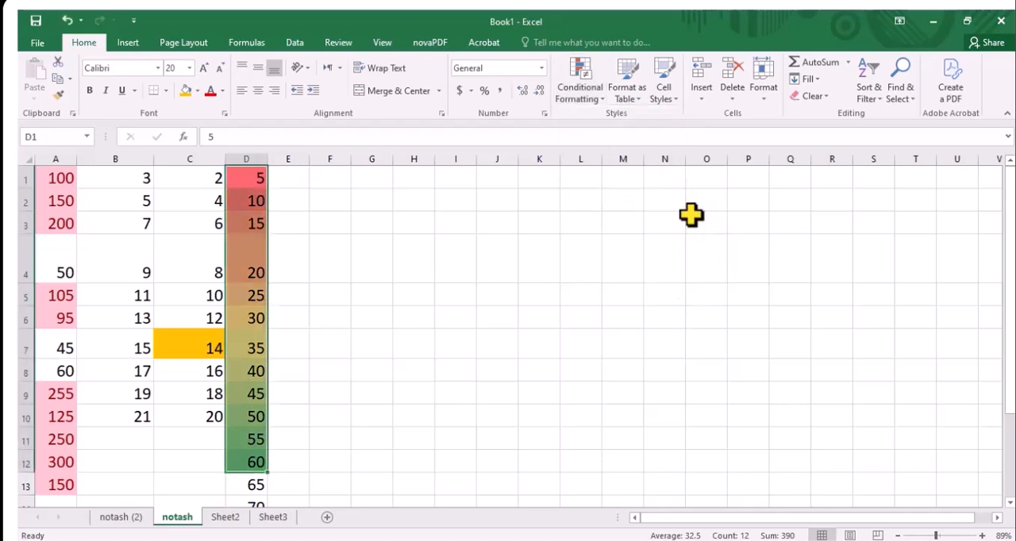
pyautogui.click(358, 235)
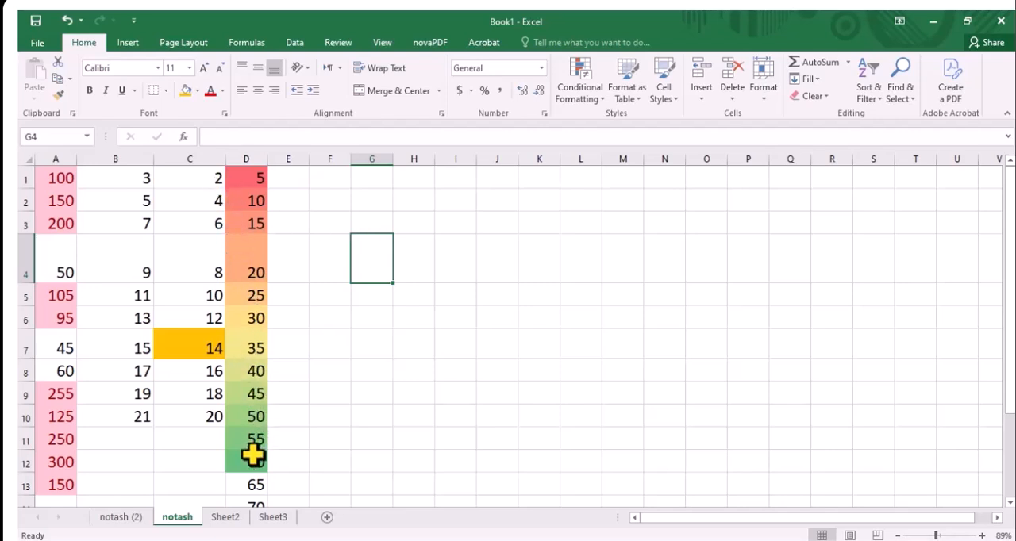
# Change the value in D3 to 55 and the value in D11 to 5 to test the color scale
pyautogui.click(245, 227)
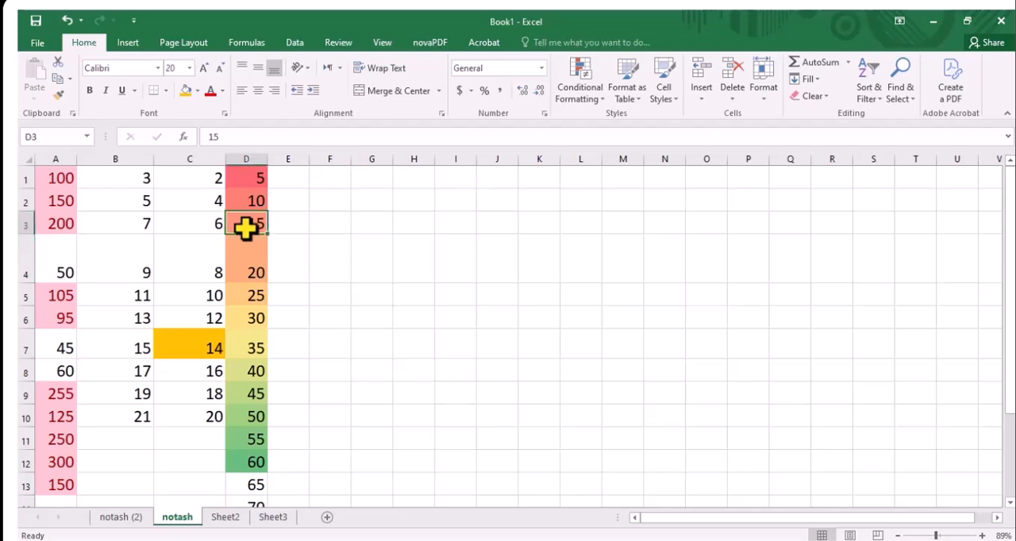
pyautogui.write('55')
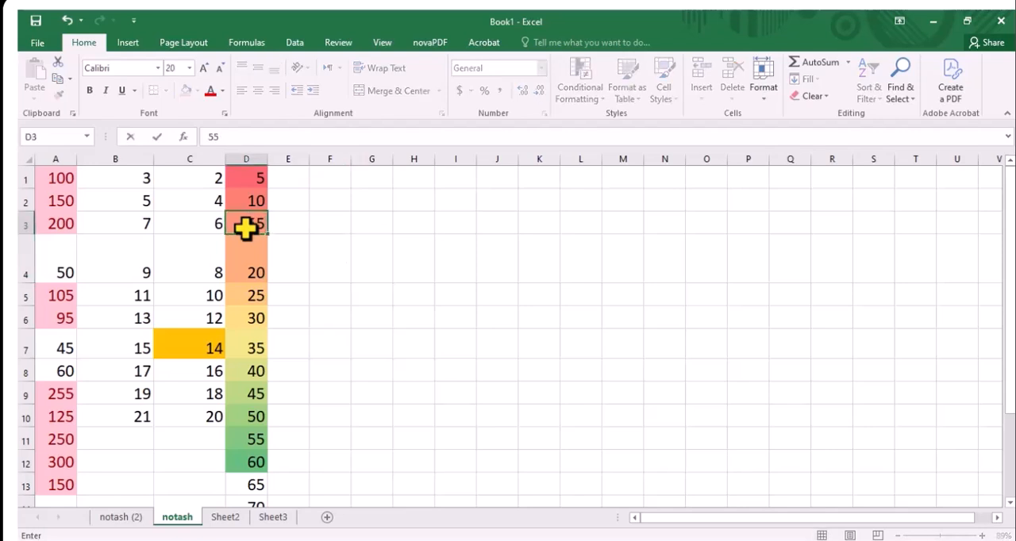
pyautogui.click(339, 223)
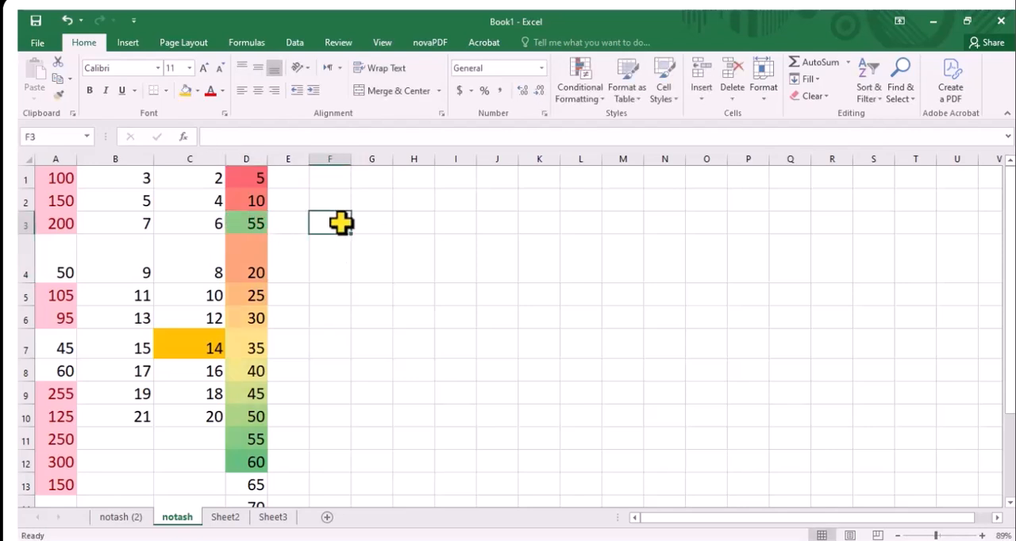
pyautogui.click(246, 447)
pyautogui.write('5')
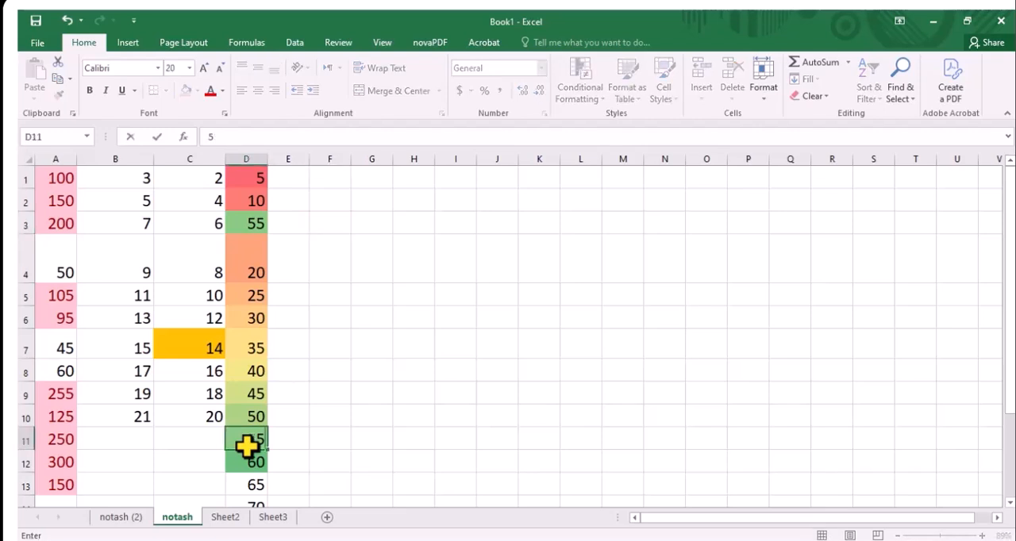
pyautogui.click(351, 366)
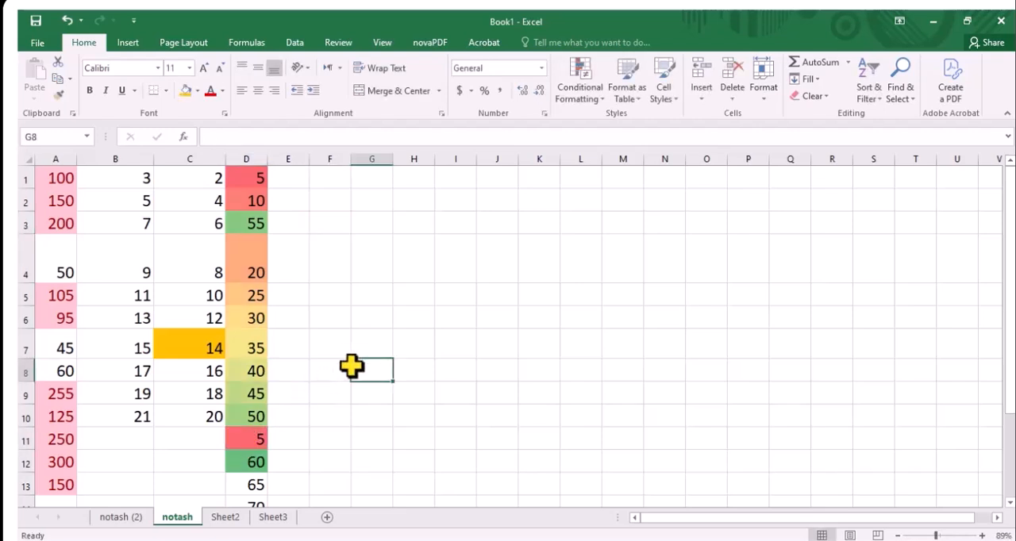
# Undo the value edits in D3 and D11 together with the color scale on D1:D12
pyautogui.hotkey('ctrl', 'z')
pyautogui.hotkey('ctrl', 'z')
pyautogui.hotkey('ctrl', 'z')
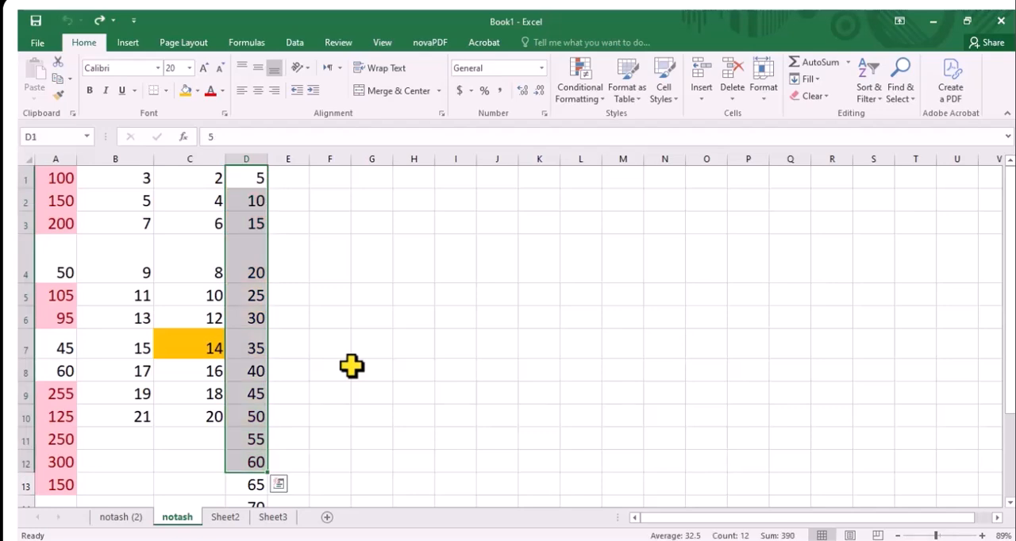
# Preview the colored five-arrow icon set on D1:D12, view the rule-clearing option, and leave conditional formatting without applying anything
pyautogui.click(574, 95)
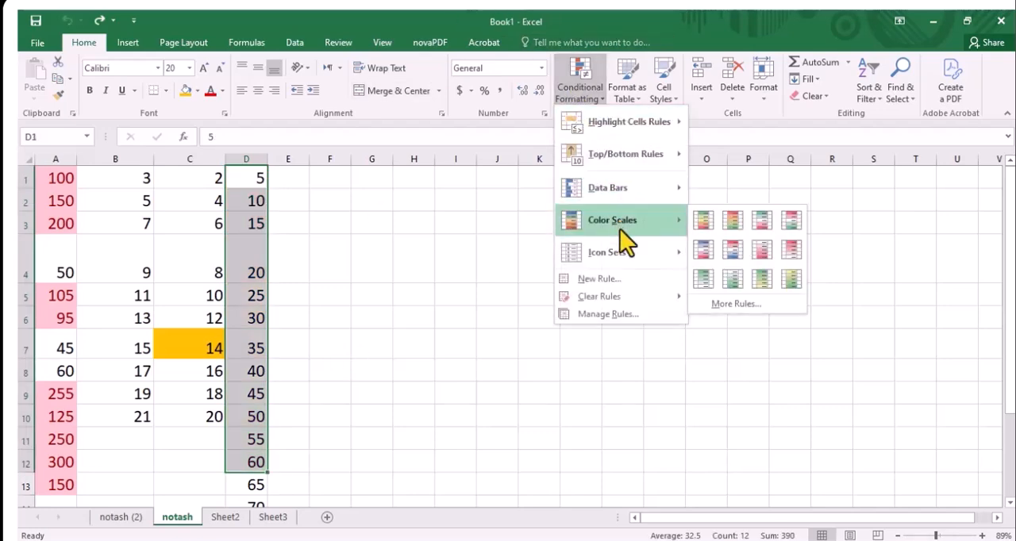
pyautogui.moveTo(620, 250)
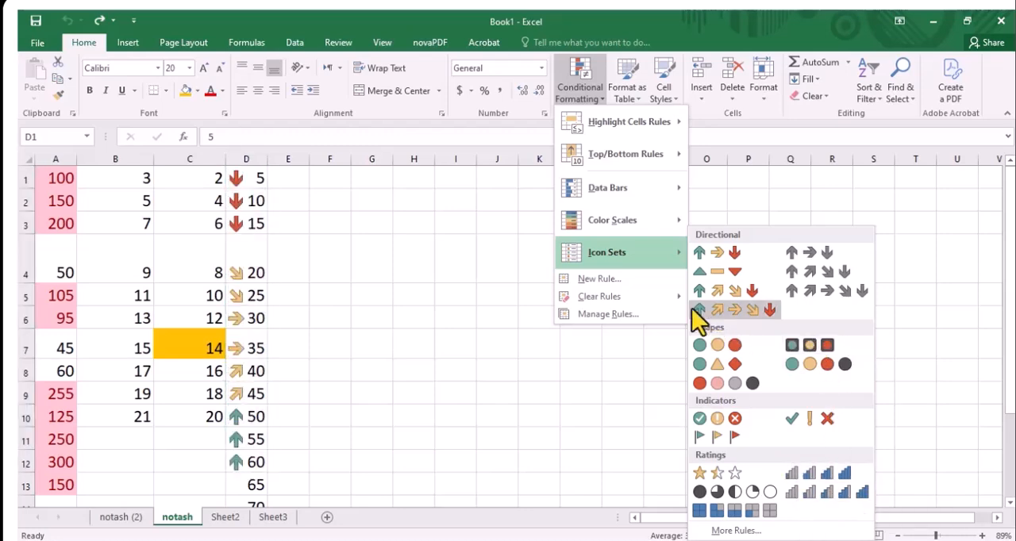
pyautogui.click(460, 245)
pyautogui.click(577, 95)
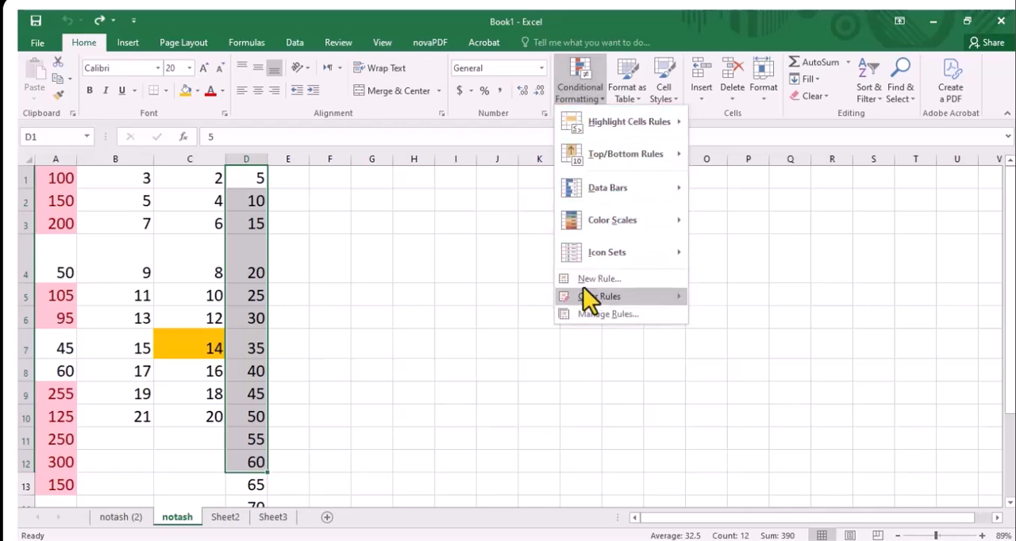
pyautogui.click(814, 203)
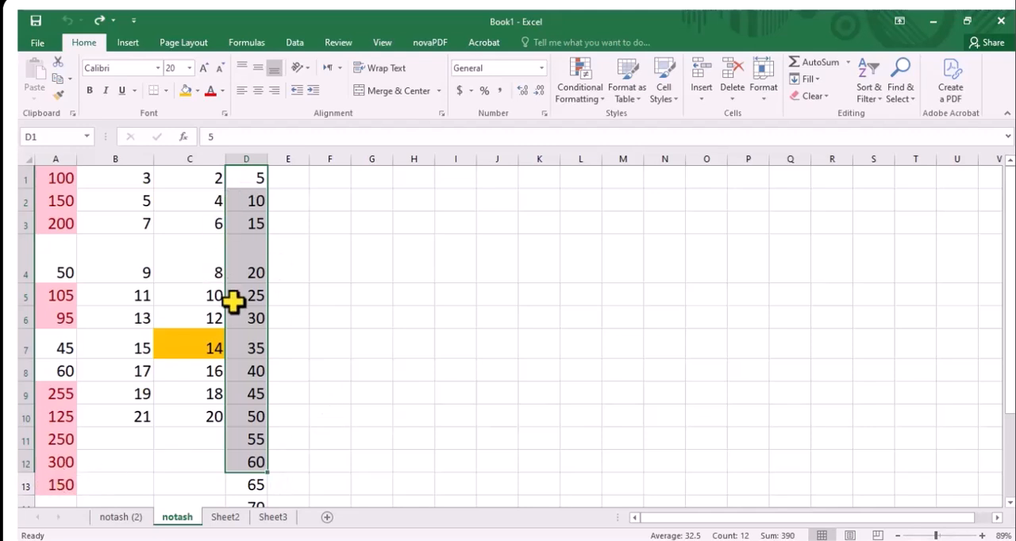
# Insert a sheet row above row 4 from cell B4, and undo the insertion
pyautogui.click(136, 264)
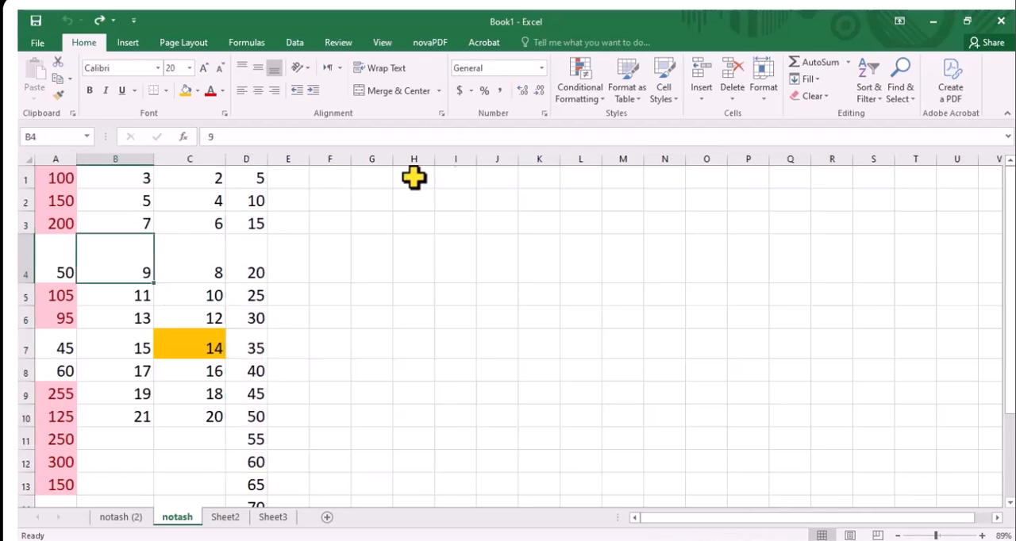
pyautogui.click(111, 319)
pyautogui.click(109, 252)
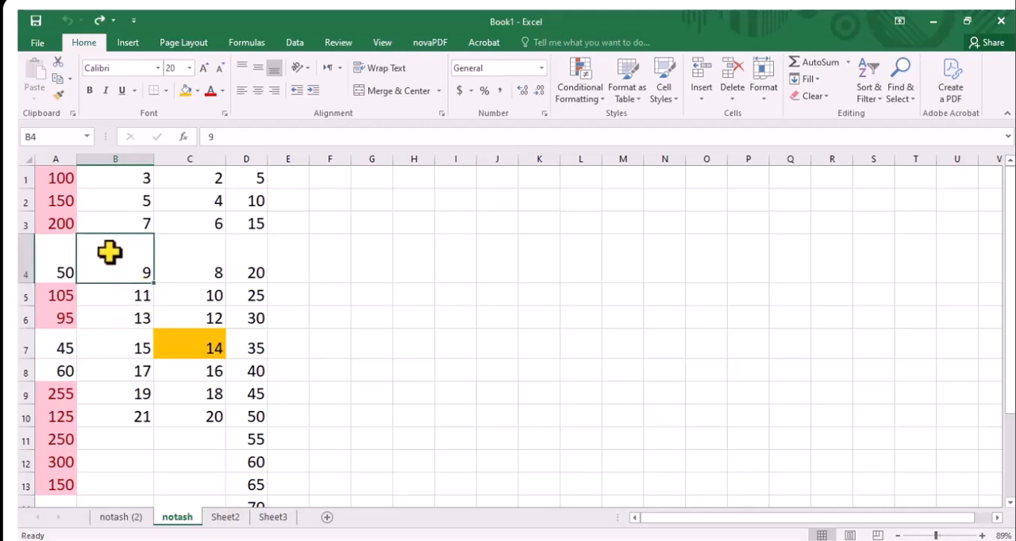
pyautogui.click(701, 96)
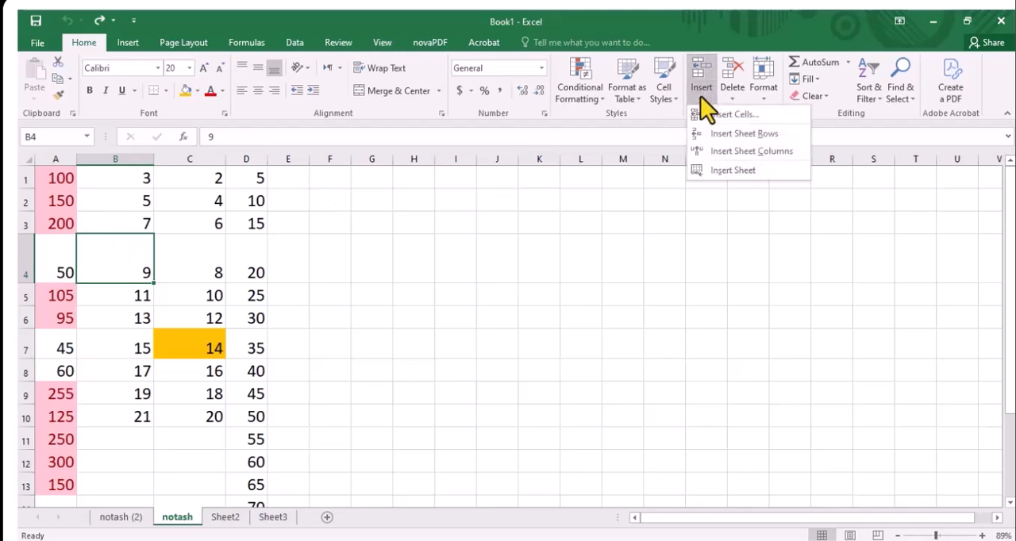
pyautogui.click(731, 134)
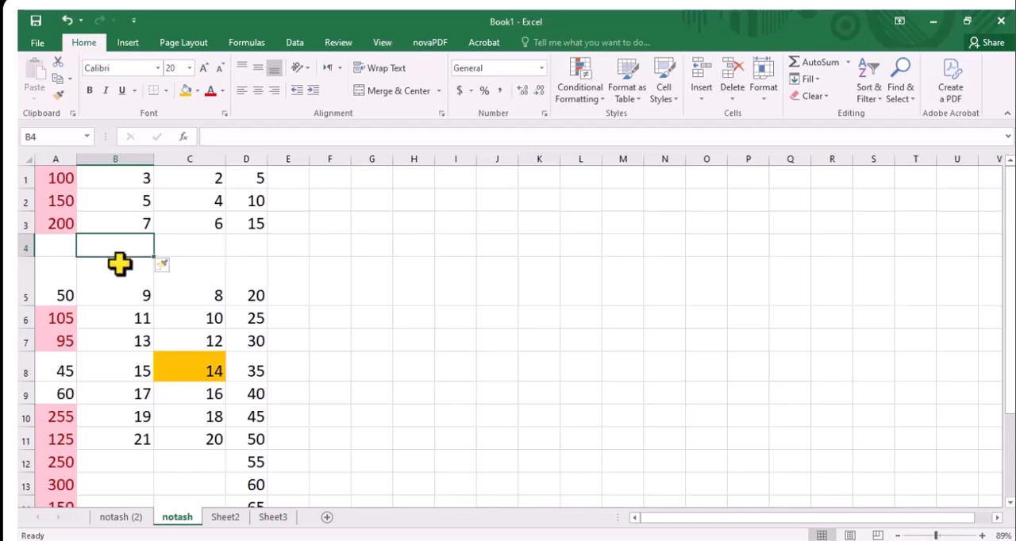
pyautogui.click(66, 19)
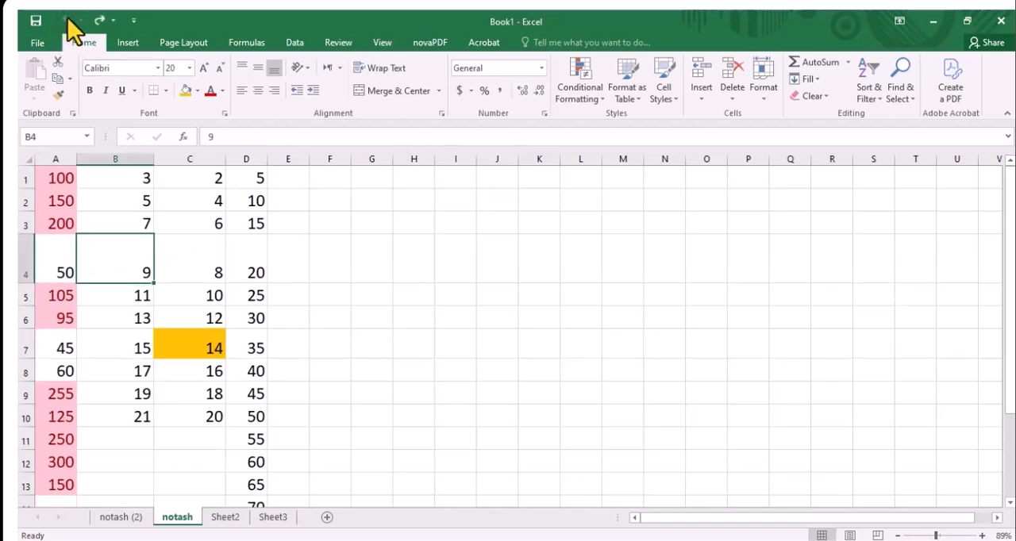
# Insert a sheet column before column B from cell B4, and undo the insertion
pyautogui.click(704, 104)
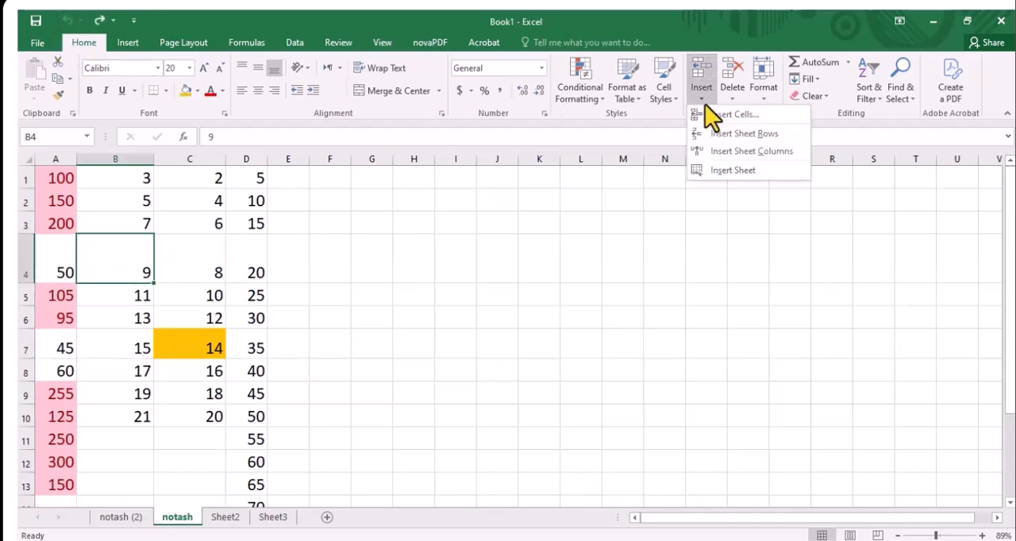
pyautogui.click(730, 152)
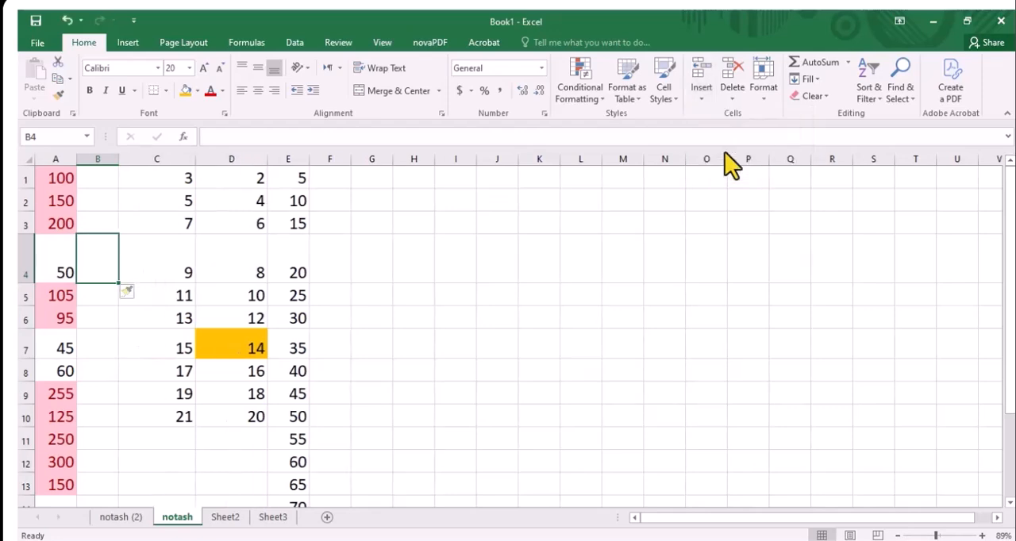
pyautogui.hotkey('ctrl', 'z')
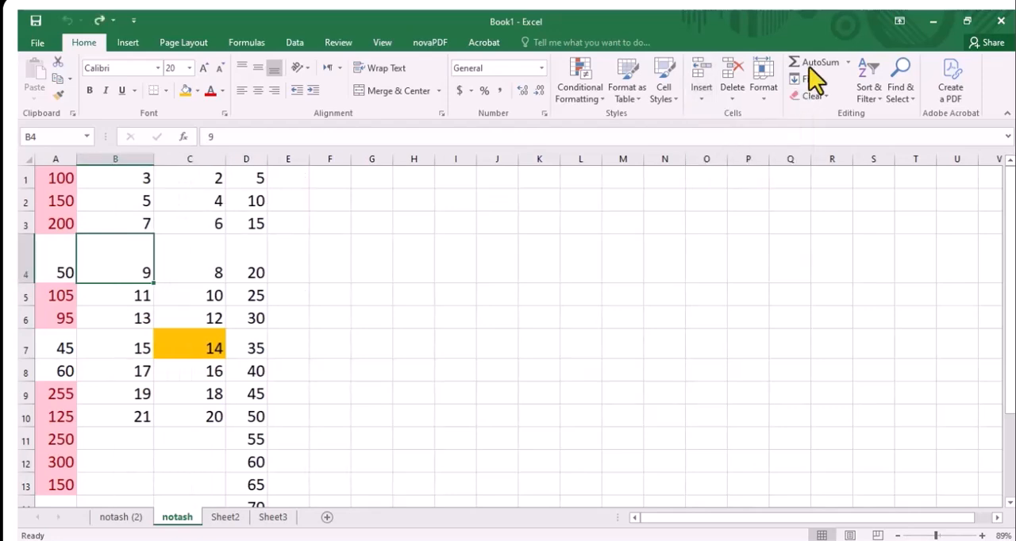
# Insert a blank cell at B4 with the Shift cells right option, and undo the insertion
pyautogui.click(703, 98)
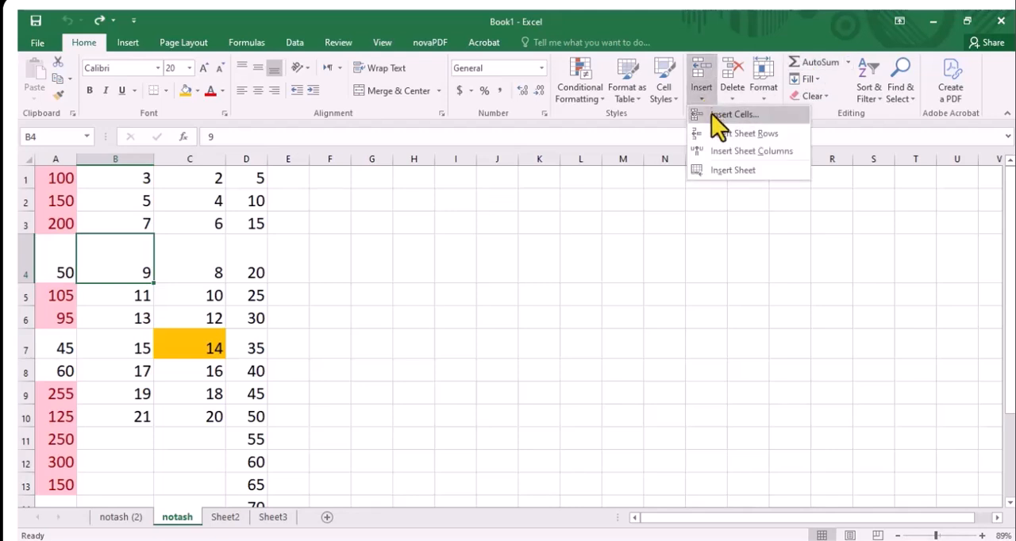
pyautogui.click(711, 113)
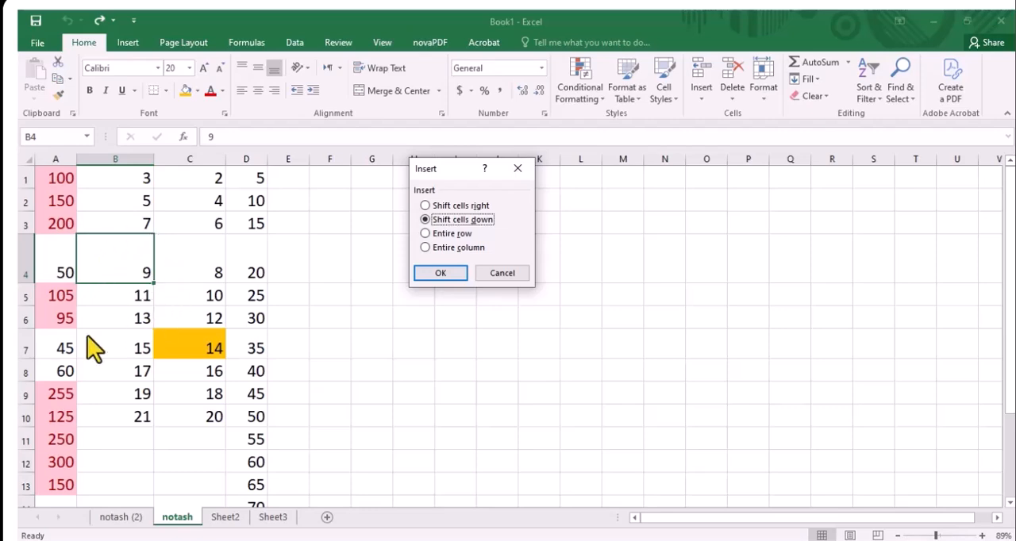
pyautogui.click(458, 206)
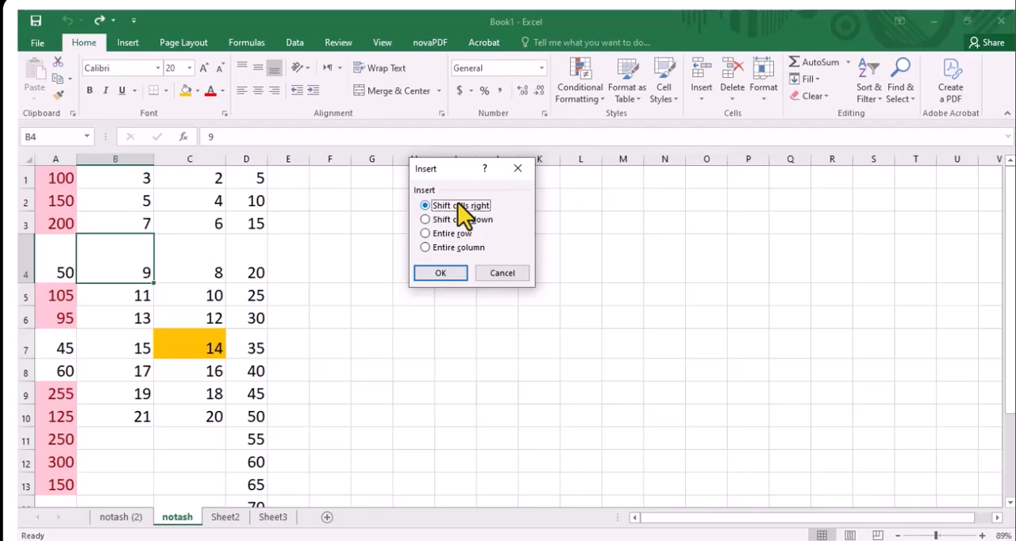
pyautogui.click(441, 277)
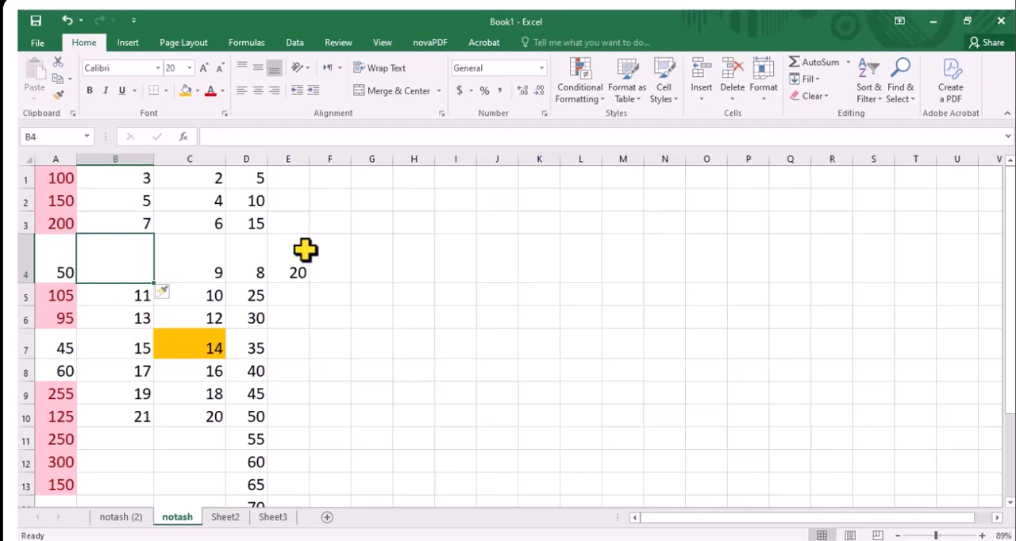
pyautogui.hotkey('ctrl', 'z')
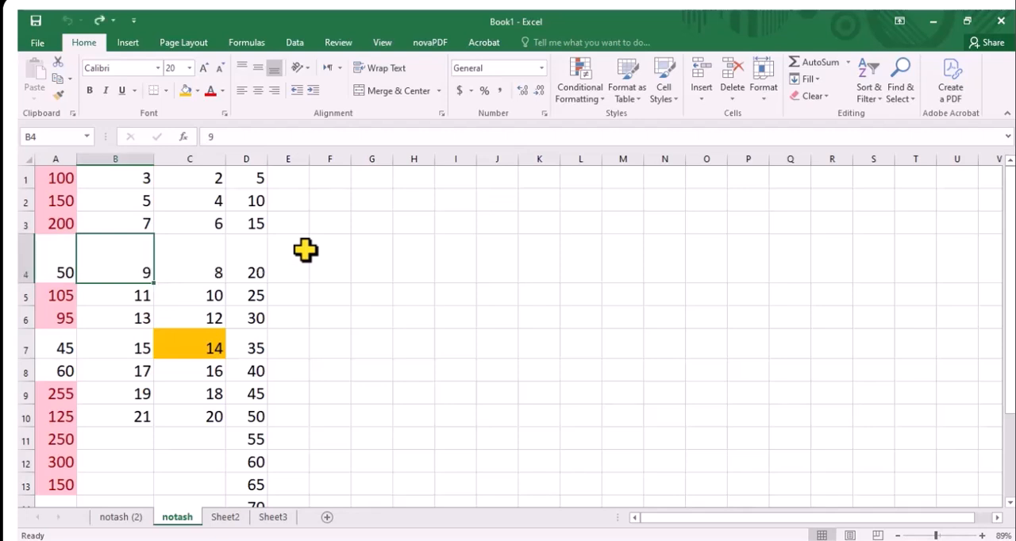
# Insert a blank cell at B4 with the Shift cells down option, and undo the insertion
pyautogui.click(703, 97)
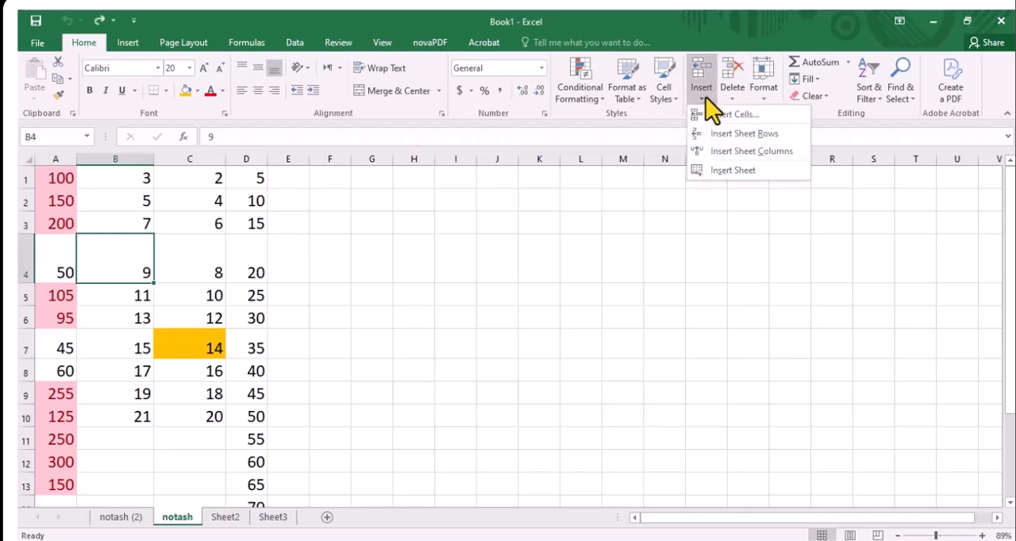
pyautogui.click(708, 114)
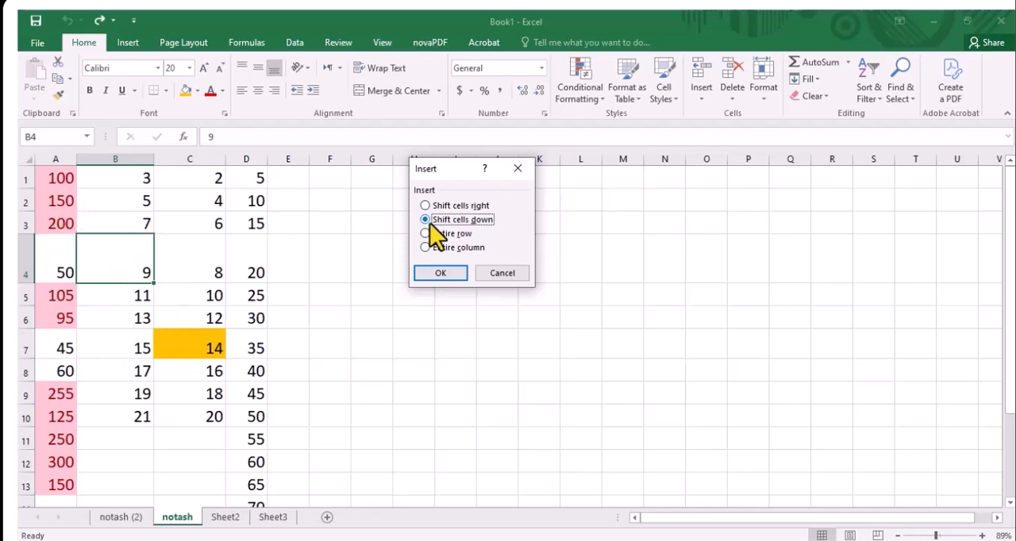
pyautogui.click(441, 271)
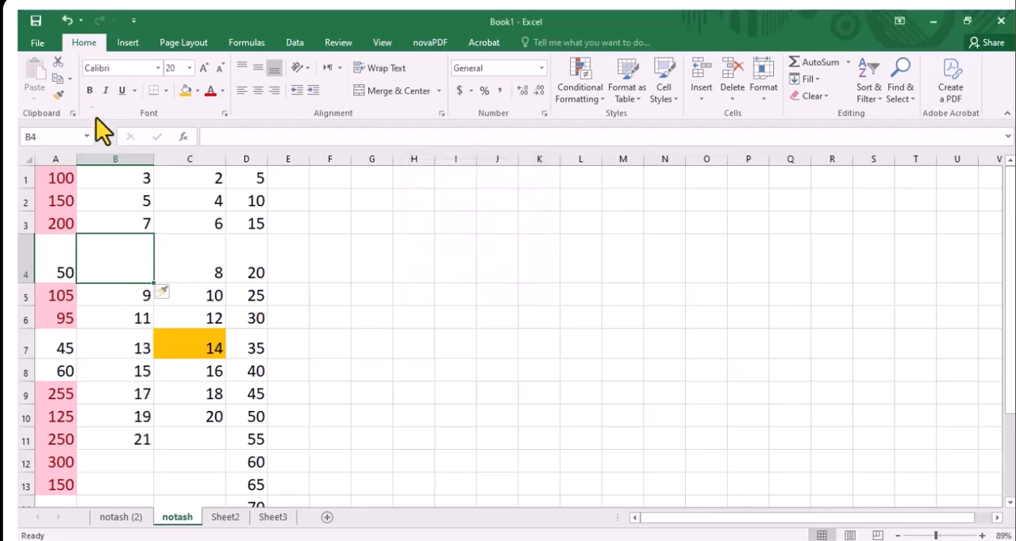
pyautogui.hotkey('ctrl', 'z')
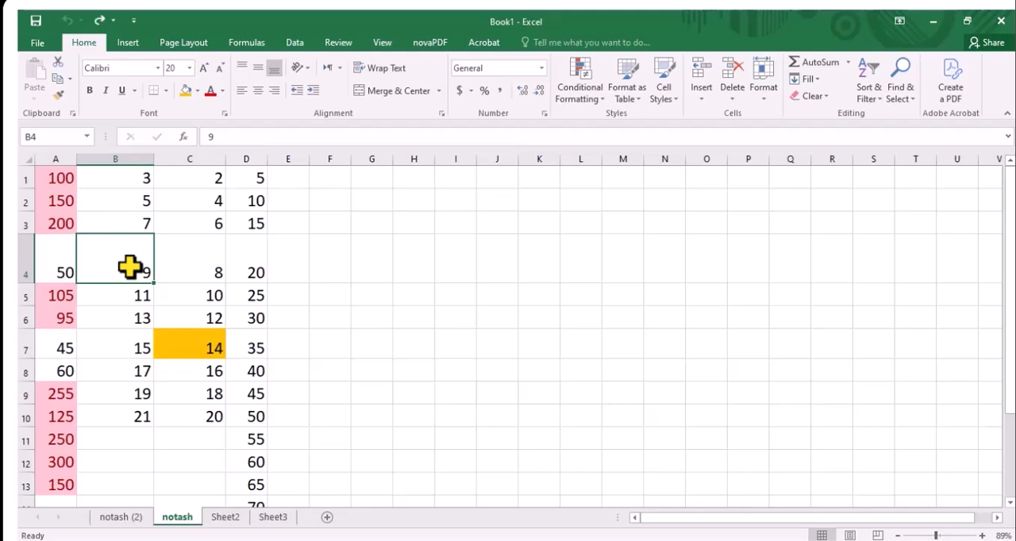
# View the Entire row and Entire column options for inserting at B4 and the other insert commands, without inserting anything
pyautogui.click(702, 97)
pyautogui.click(730, 116)
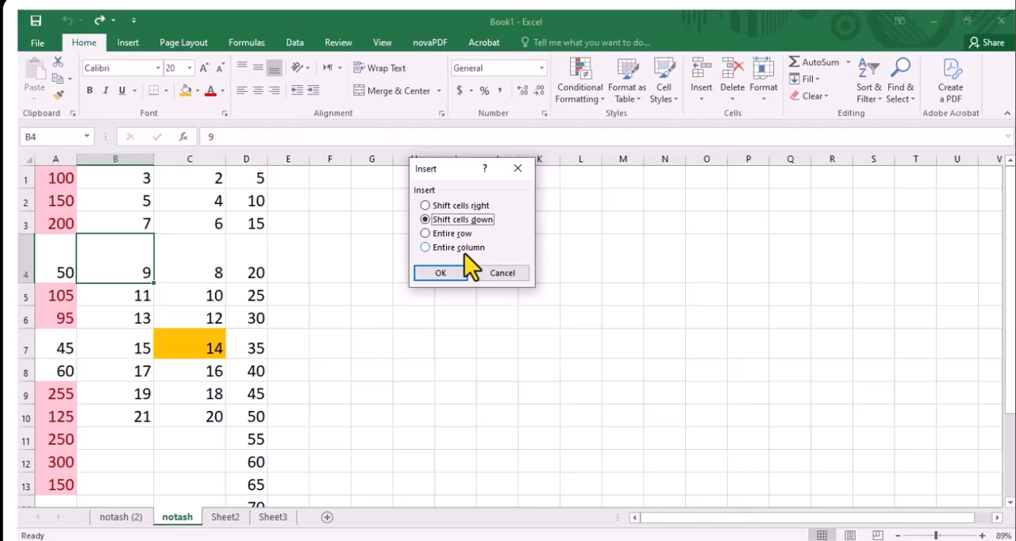
pyautogui.click(516, 169)
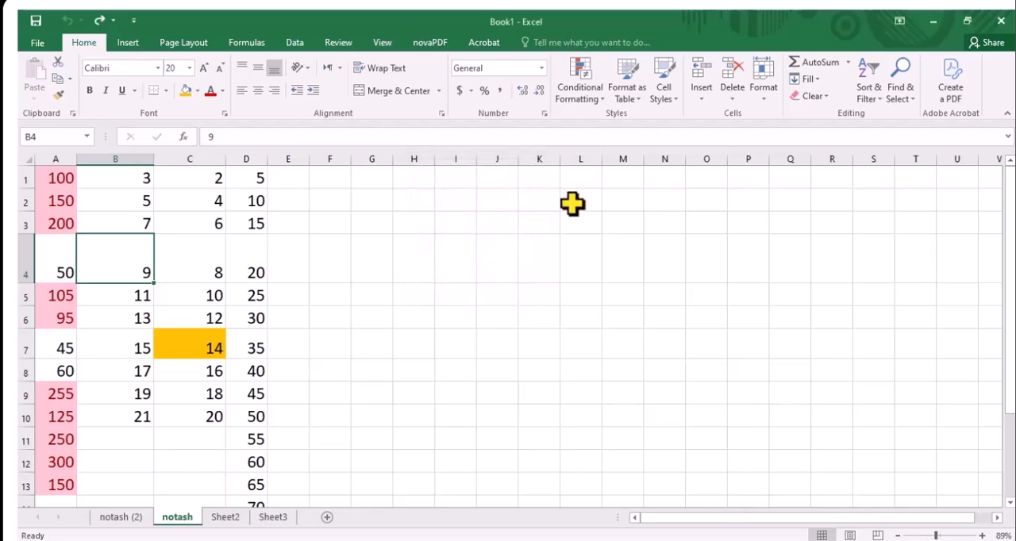
pyautogui.click(700, 93)
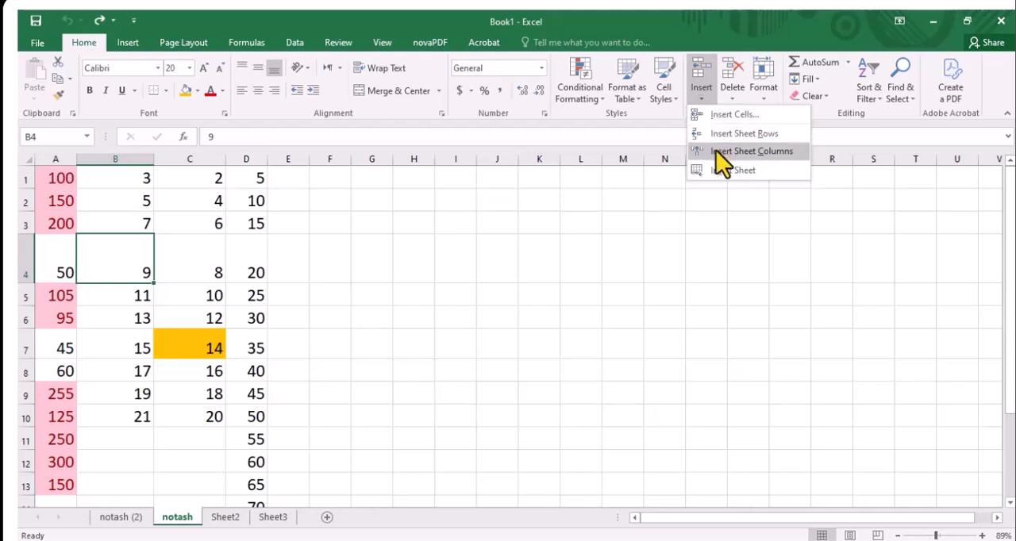
pyautogui.click(484, 291)
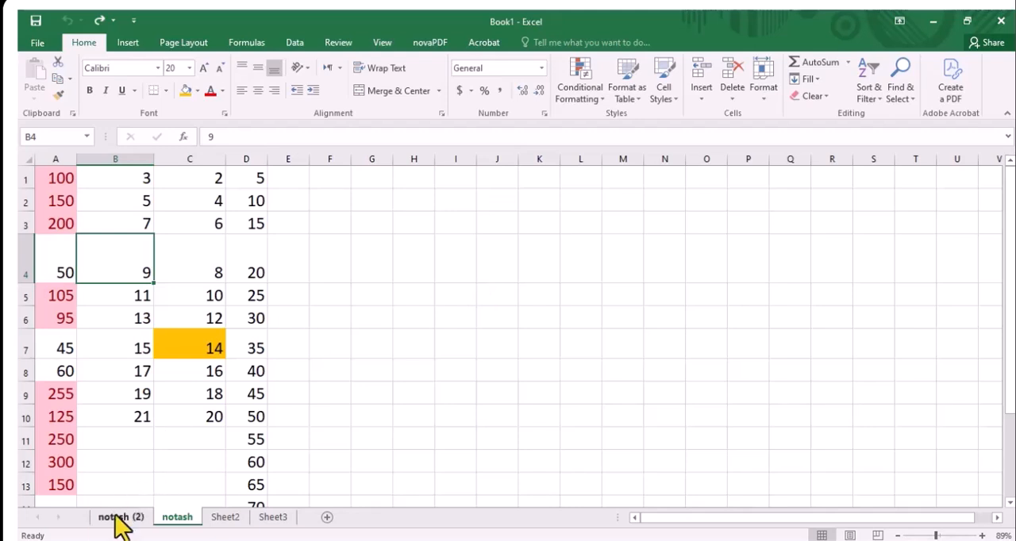
# View Sheet2 and Sheet3, and add two new blank worksheets after Sheet3
pyautogui.click(225, 519)
pyautogui.click(268, 515)
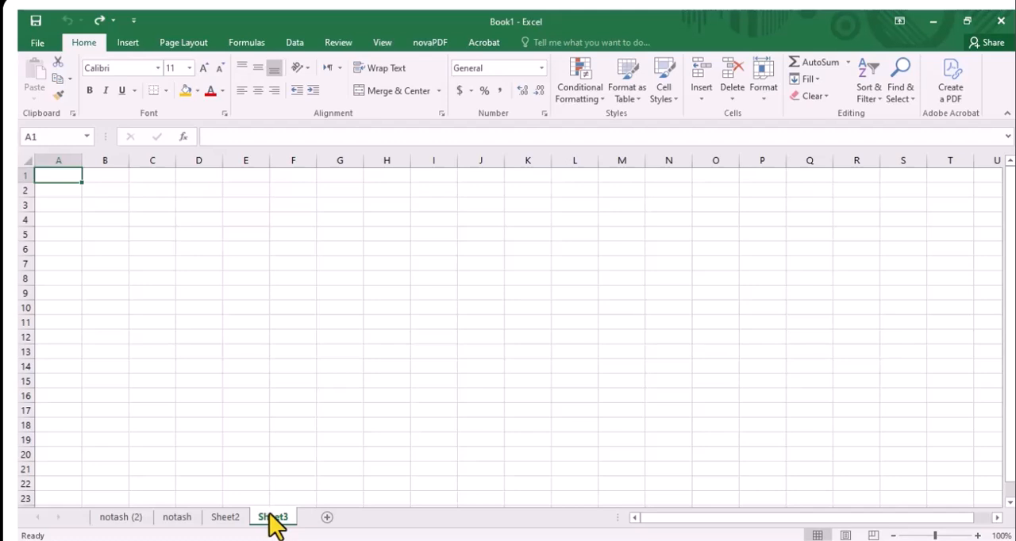
pyautogui.click(228, 516)
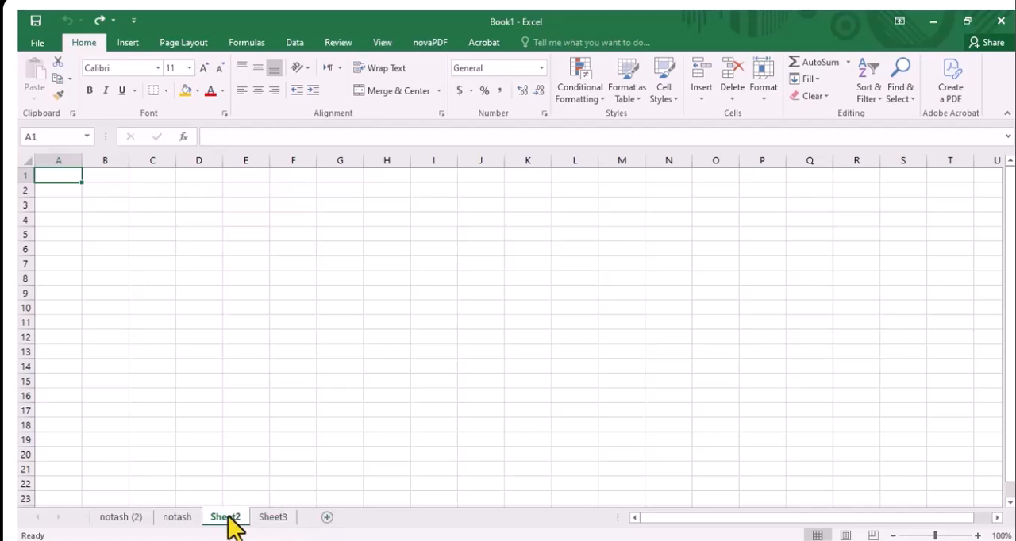
pyautogui.click(269, 517)
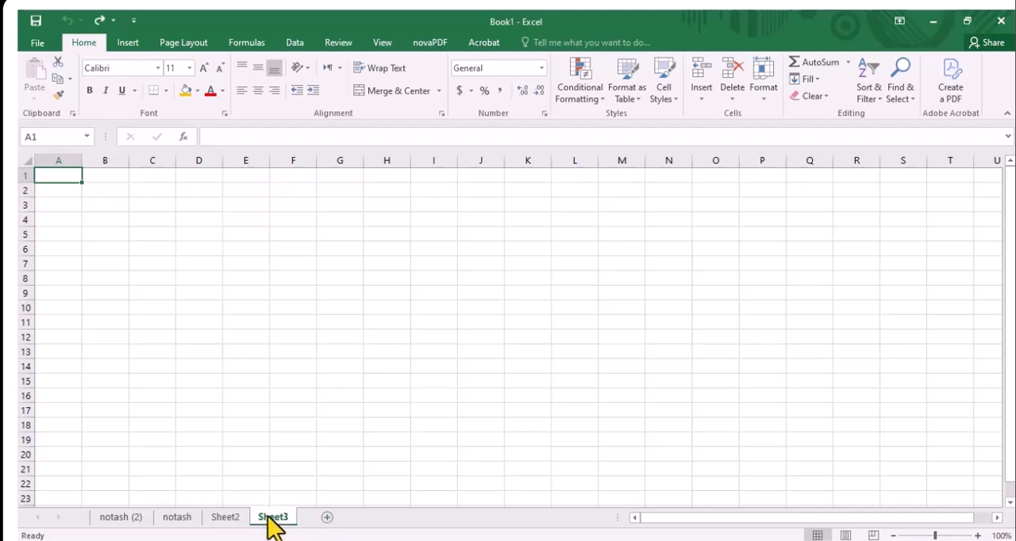
pyautogui.click(325, 517)
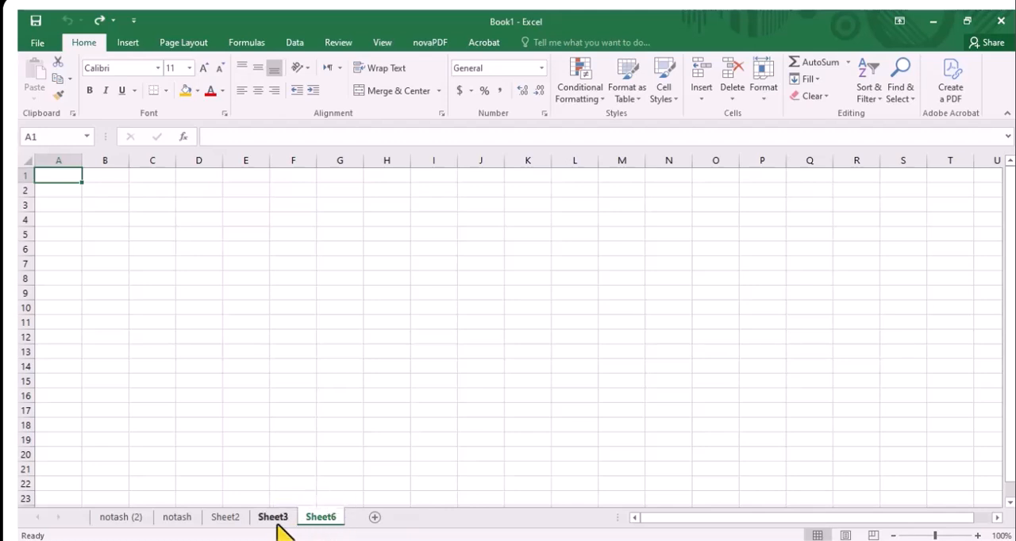
pyautogui.click(375, 518)
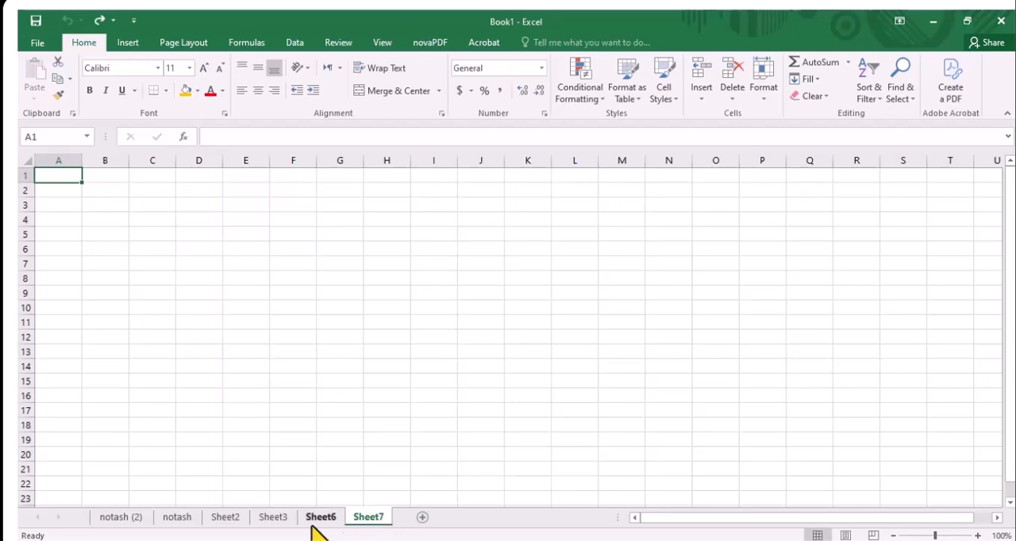
# Insert a new worksheet directly before the notash sheet, and switch to the notash (2) sheet
pyautogui.click(177, 518)
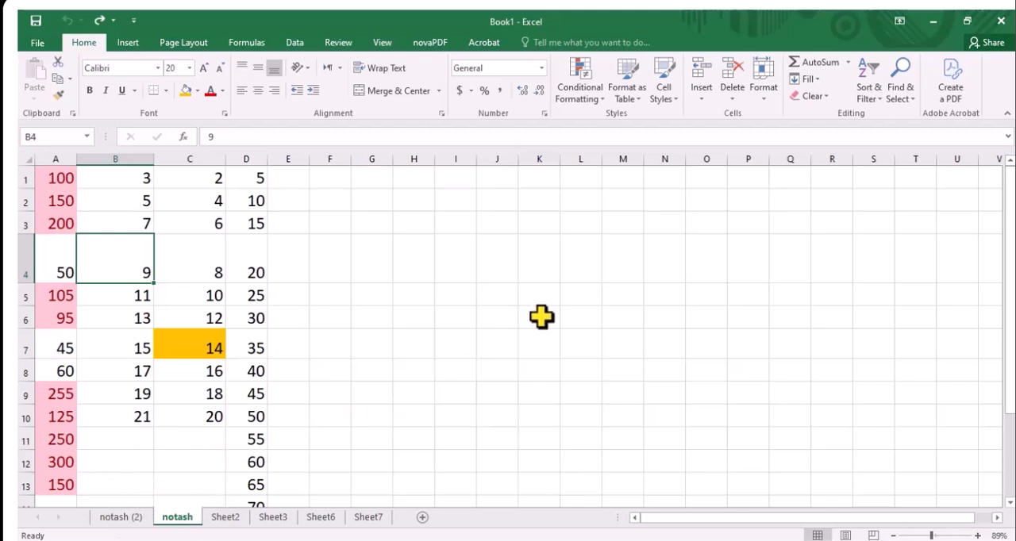
pyautogui.click(764, 99)
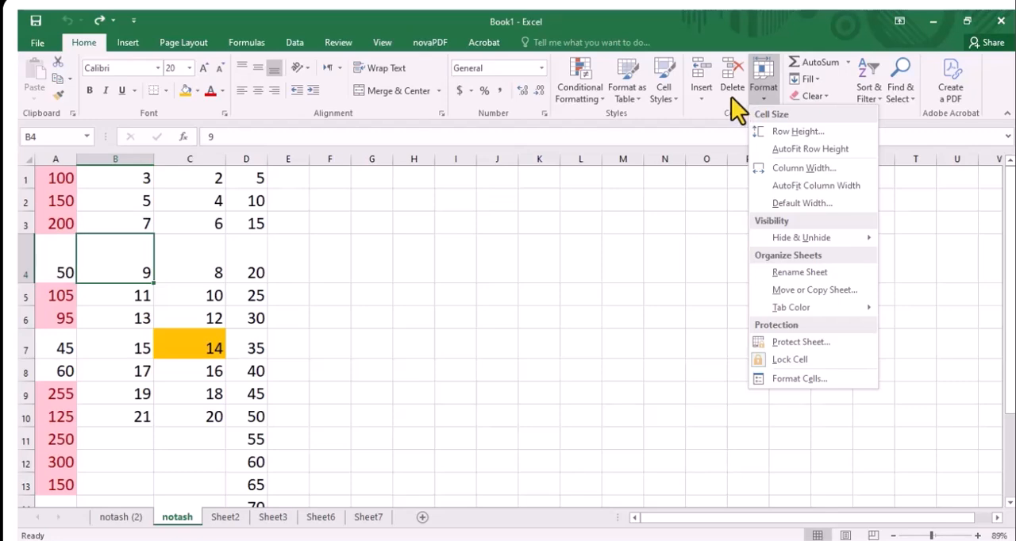
pyautogui.click(703, 102)
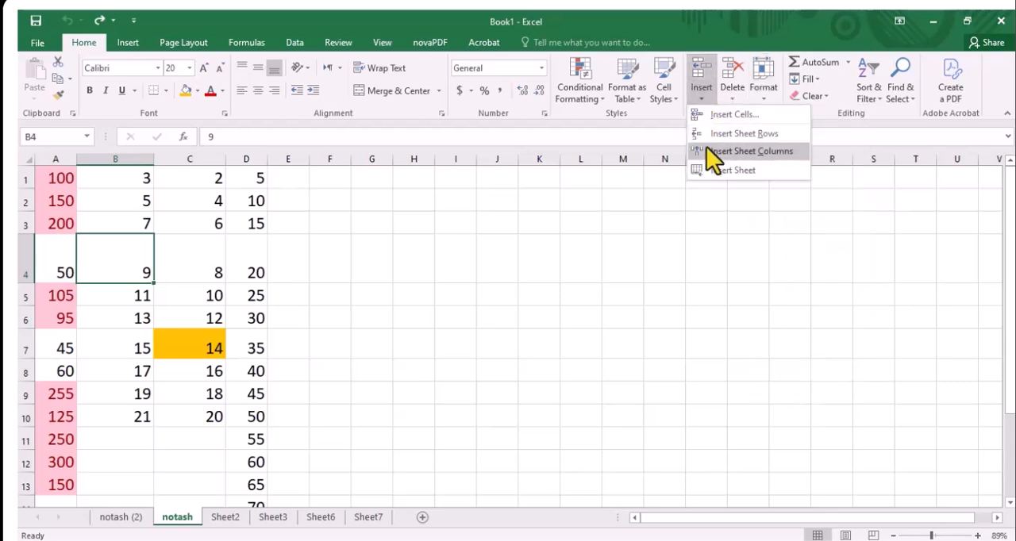
pyautogui.click(711, 175)
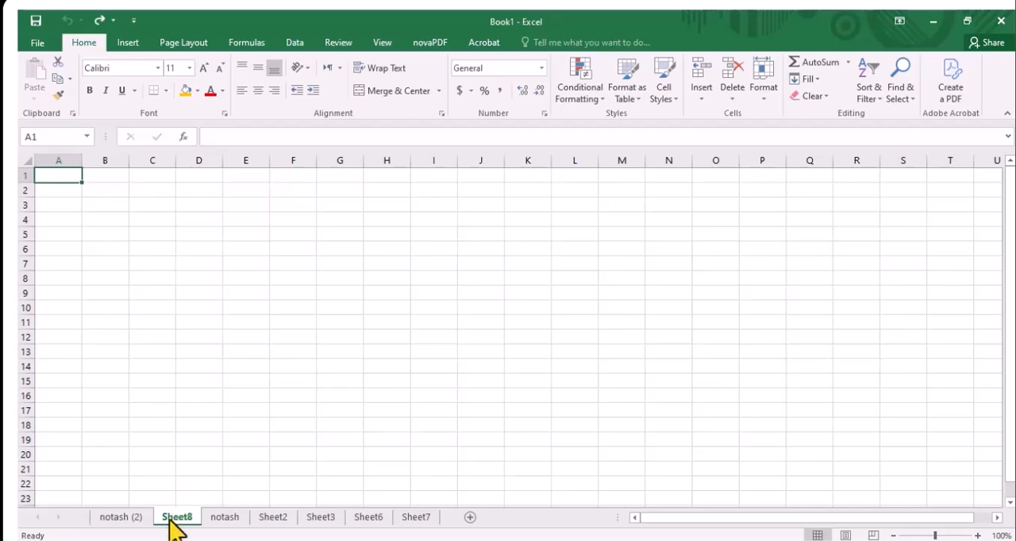
pyautogui.moveTo(170, 520); pyautogui.dragTo(116, 515)
pyautogui.click(119, 517)
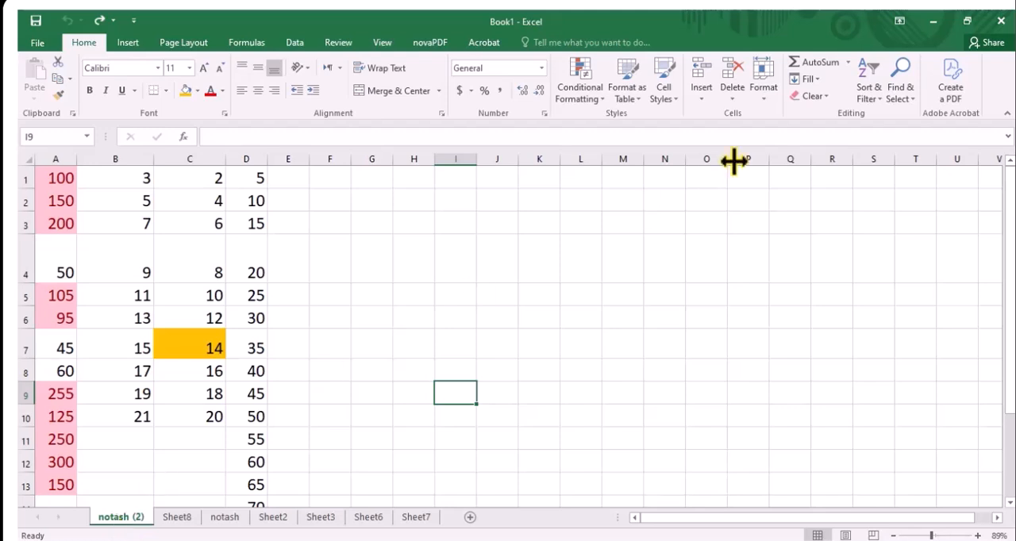
pyautogui.click(703, 99)
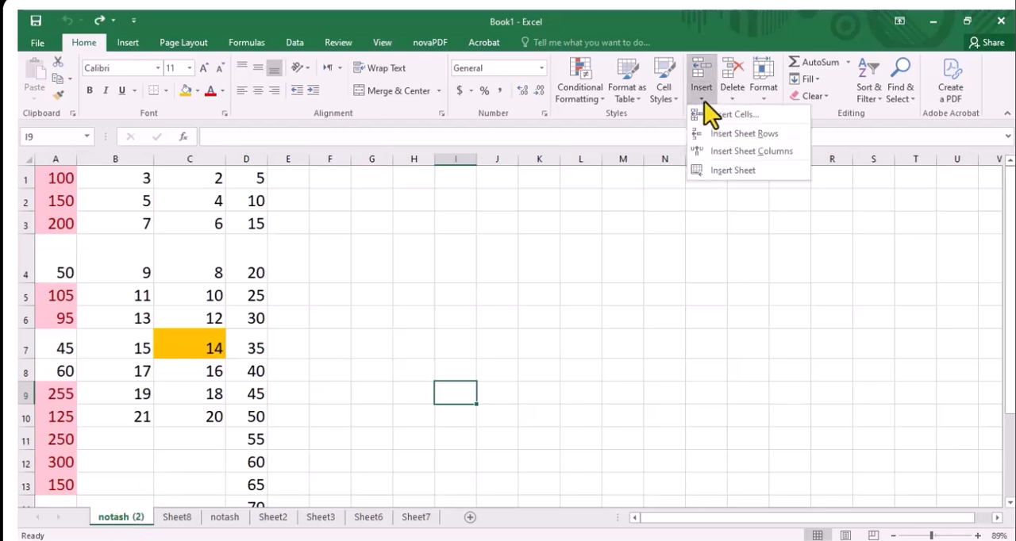
pyautogui.click(684, 218)
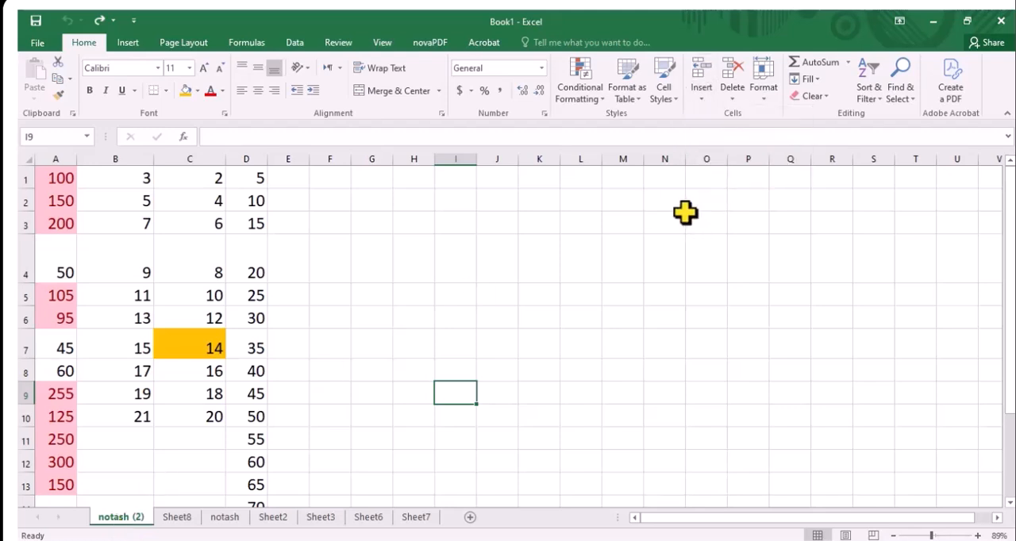
# Delete sheet row 4 from cell B4 on the notash (2) sheet, and undo the deletion
pyautogui.click(735, 96)
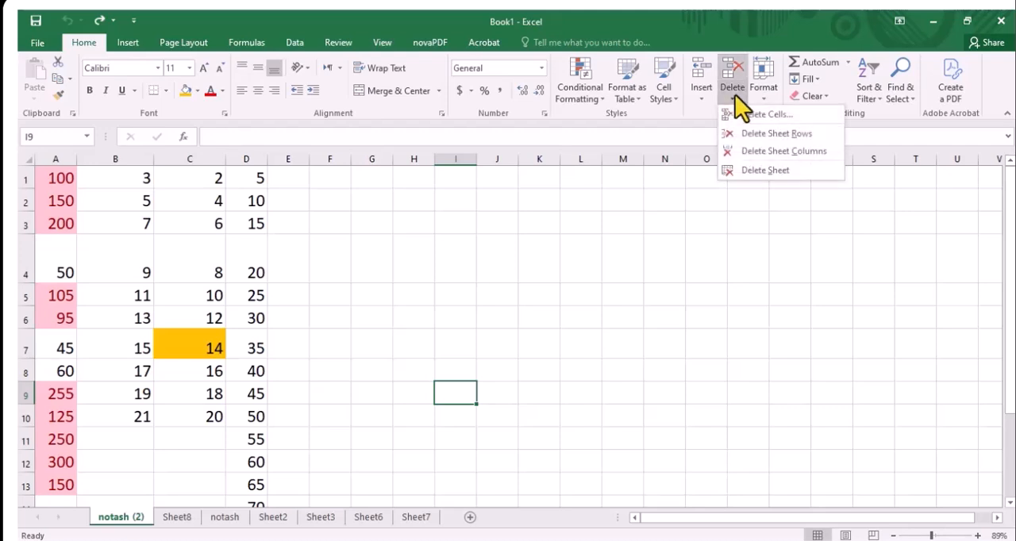
pyautogui.click(119, 249)
pyautogui.click(118, 248)
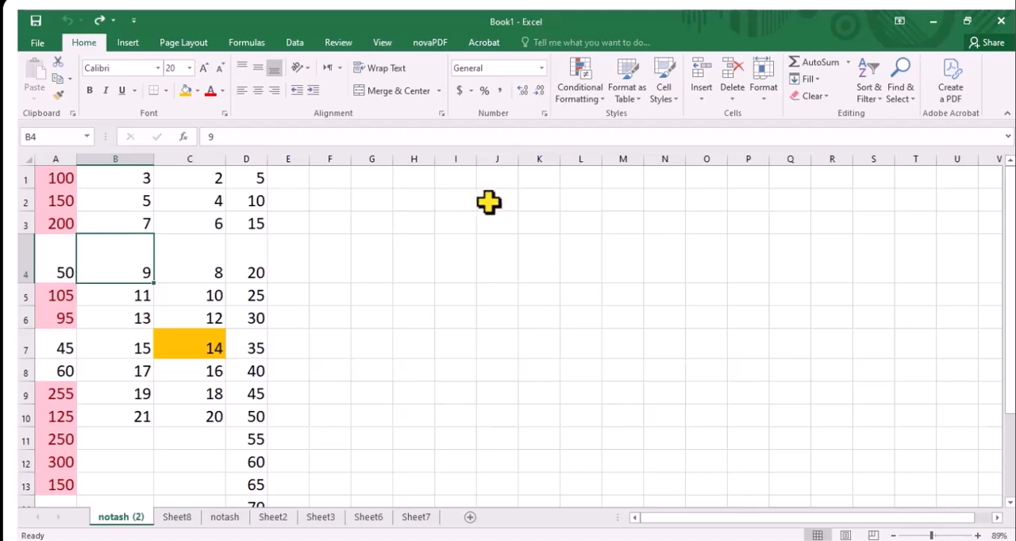
pyautogui.click(737, 94)
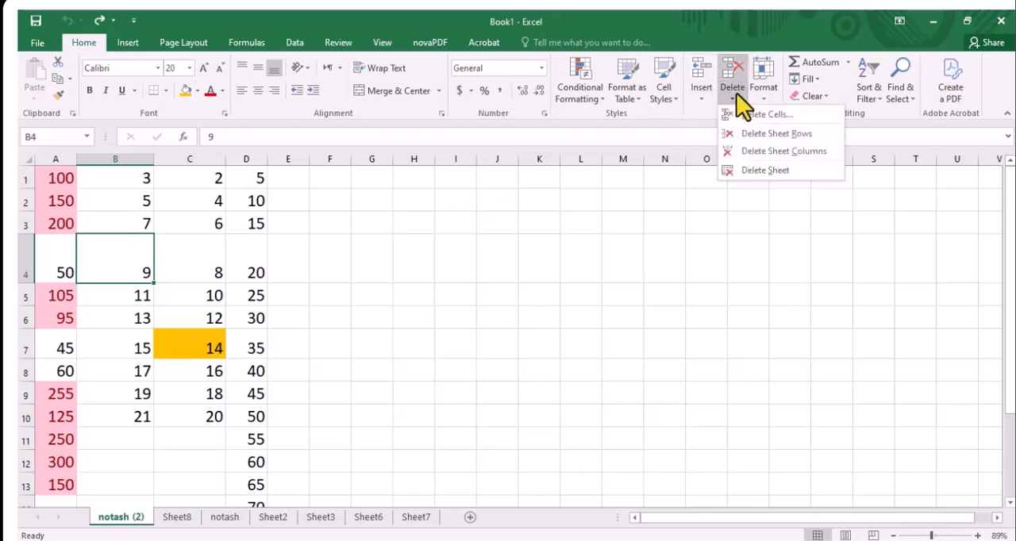
pyautogui.click(746, 133)
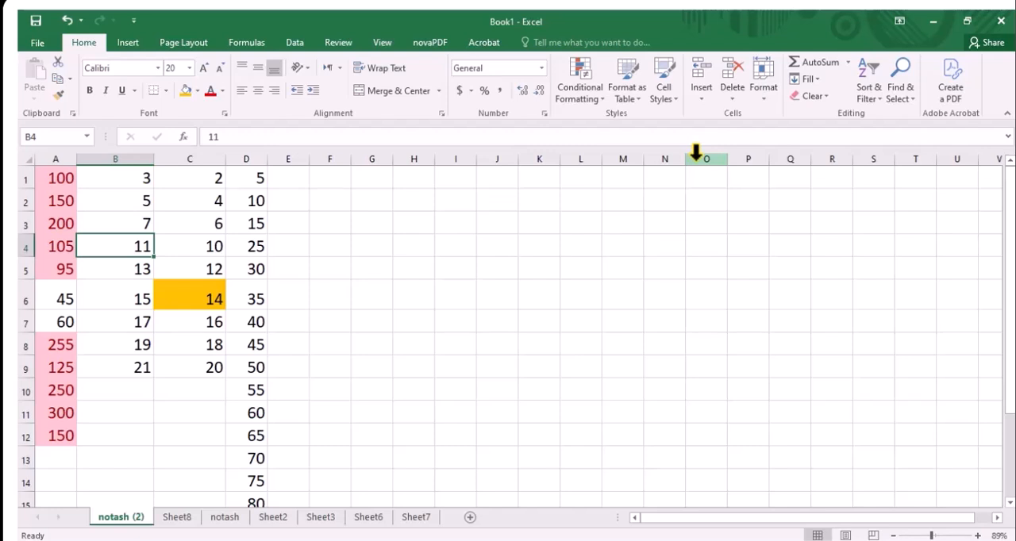
pyautogui.hotkey('ctrl', 'z')
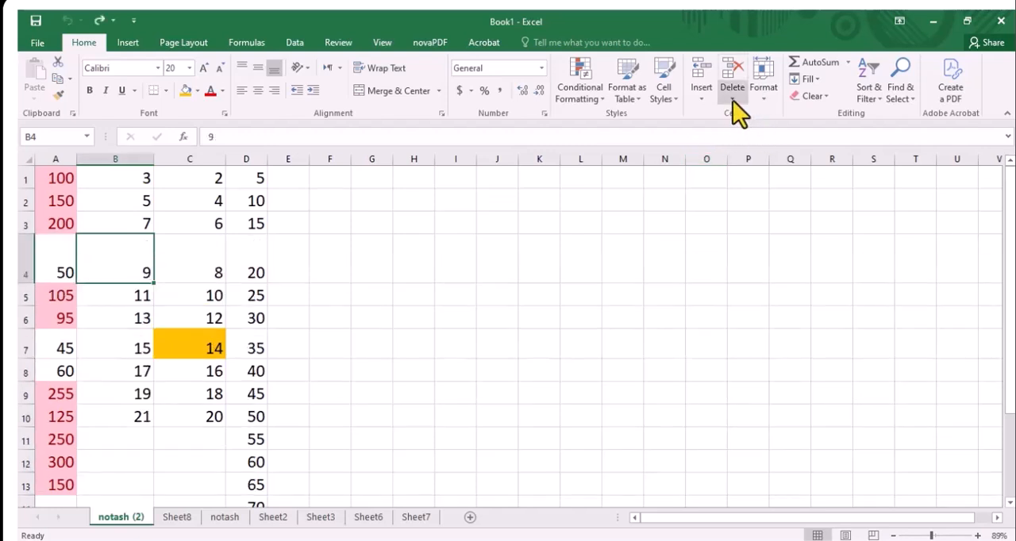
# Delete sheet column B from cell B4, and undo the deletion
pyautogui.click(732, 100)
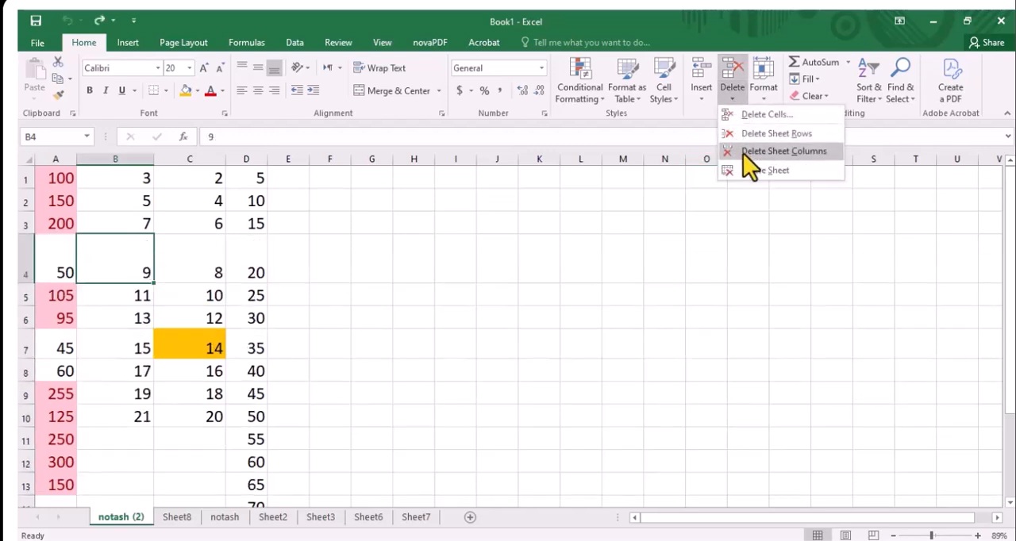
pyautogui.click(748, 153)
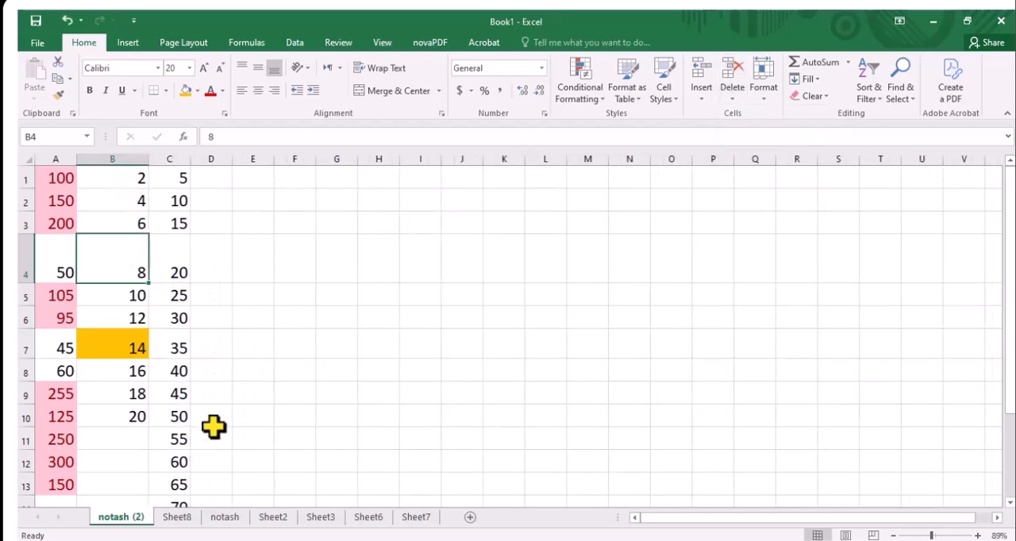
pyautogui.hotkey('ctrl', 'z')
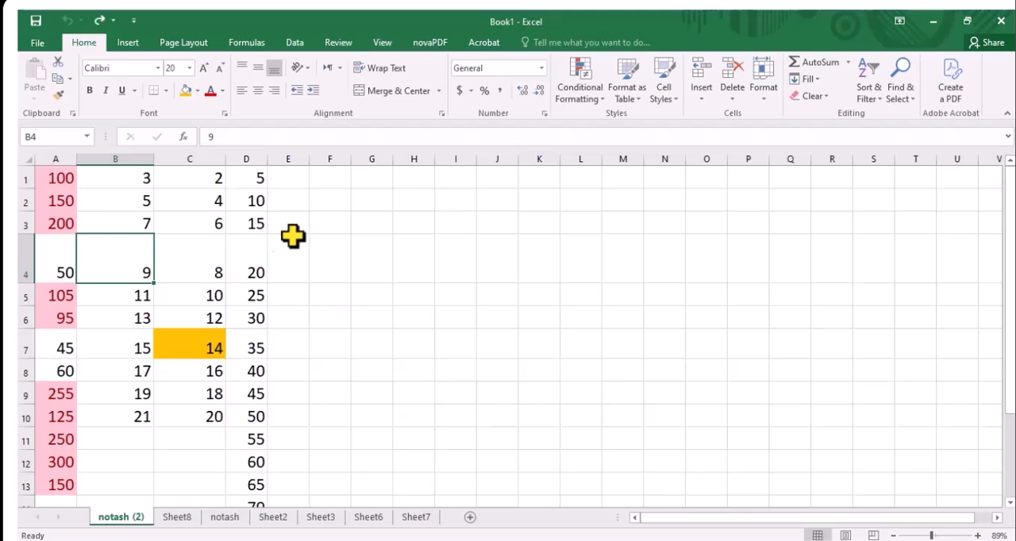
# Delete cell B4 with the Shift cells left option, and undo the deletion
pyautogui.click(731, 101)
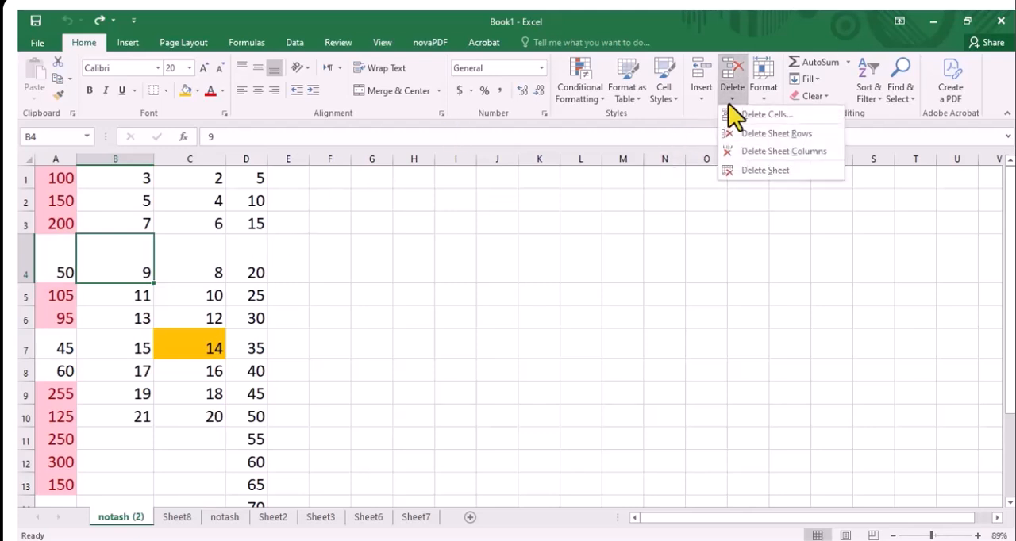
pyautogui.click(750, 117)
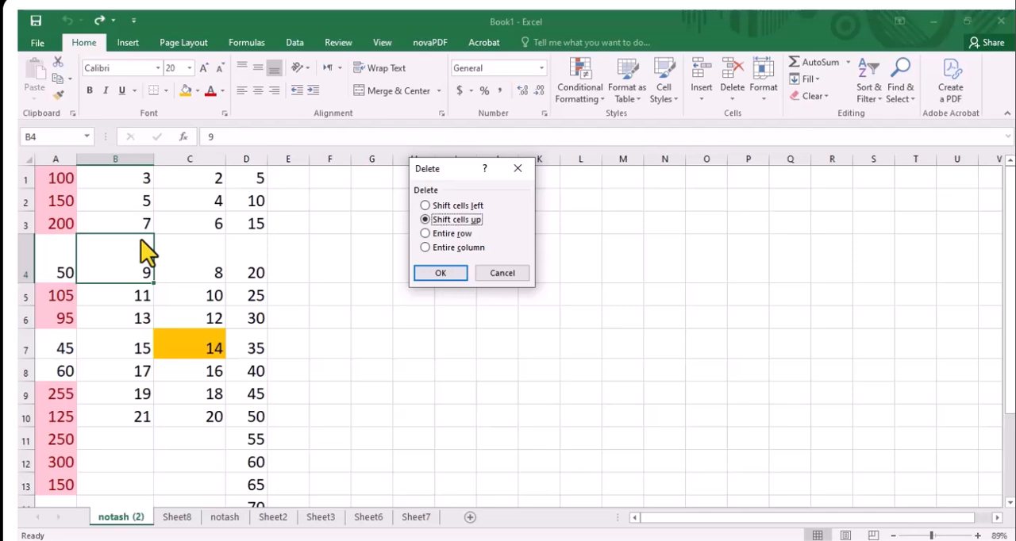
pyautogui.click(434, 206)
pyautogui.click(439, 273)
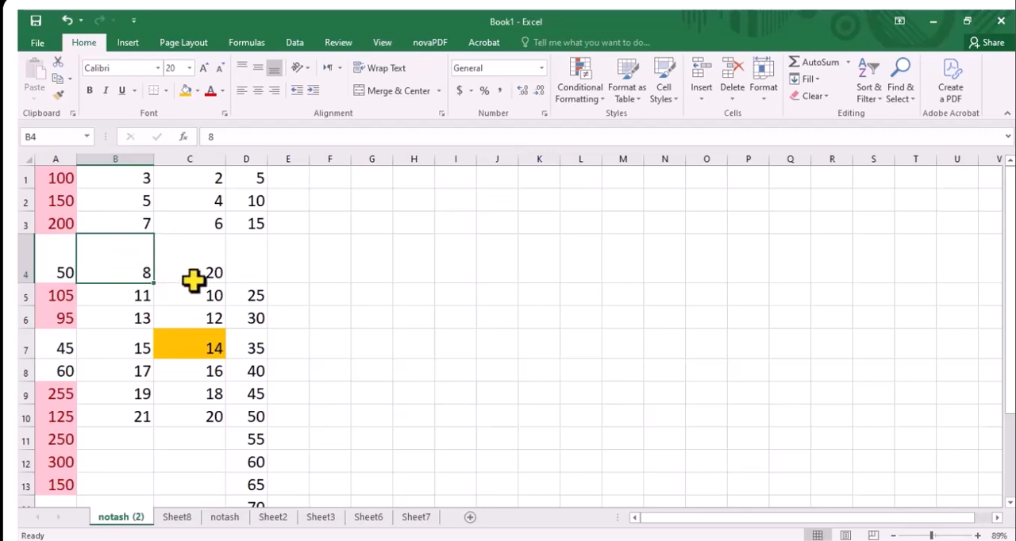
pyautogui.hotkey('ctrl', 'z')
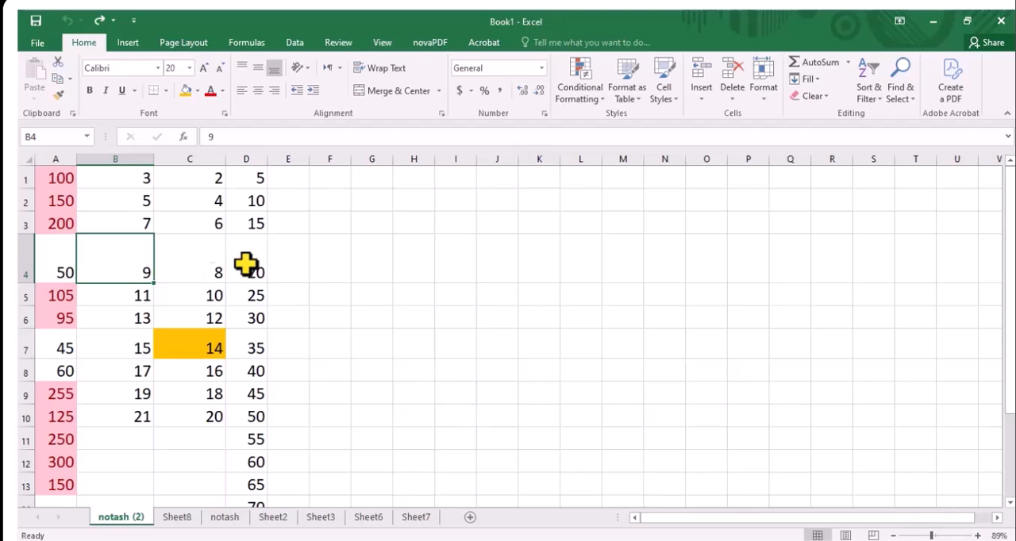
# Delete cell B4 with the Shift cells up option
pyautogui.click(729, 97)
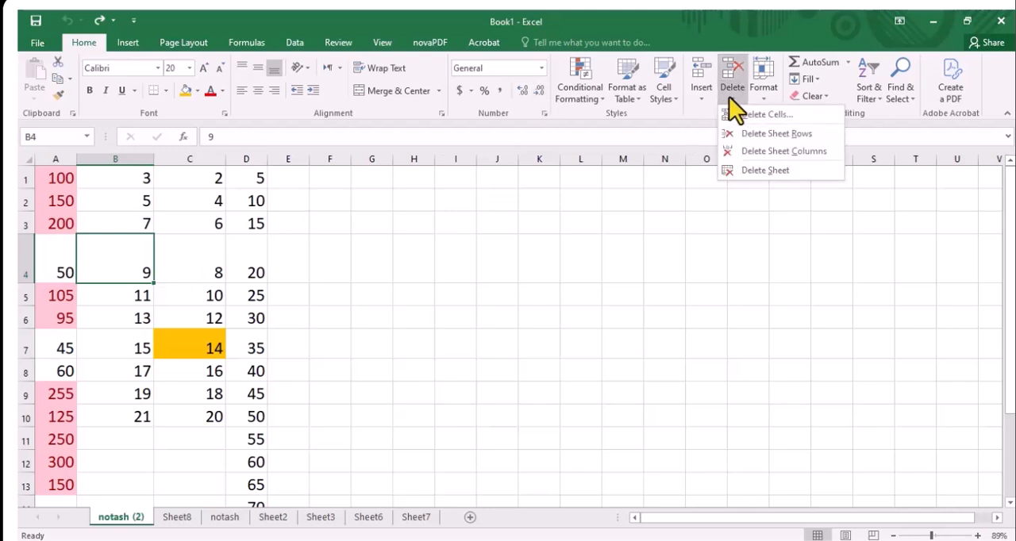
pyautogui.click(744, 117)
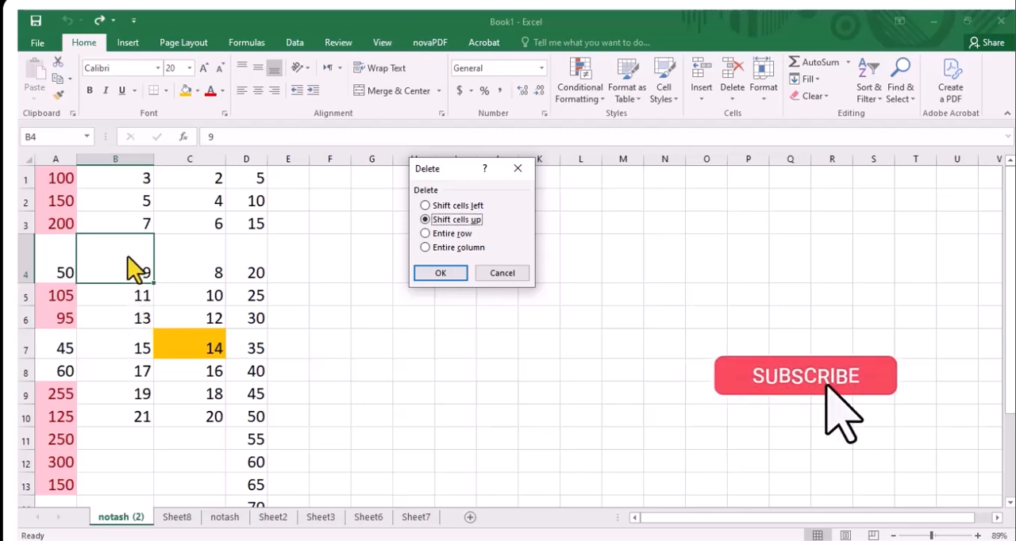
pyautogui.click(458, 273)
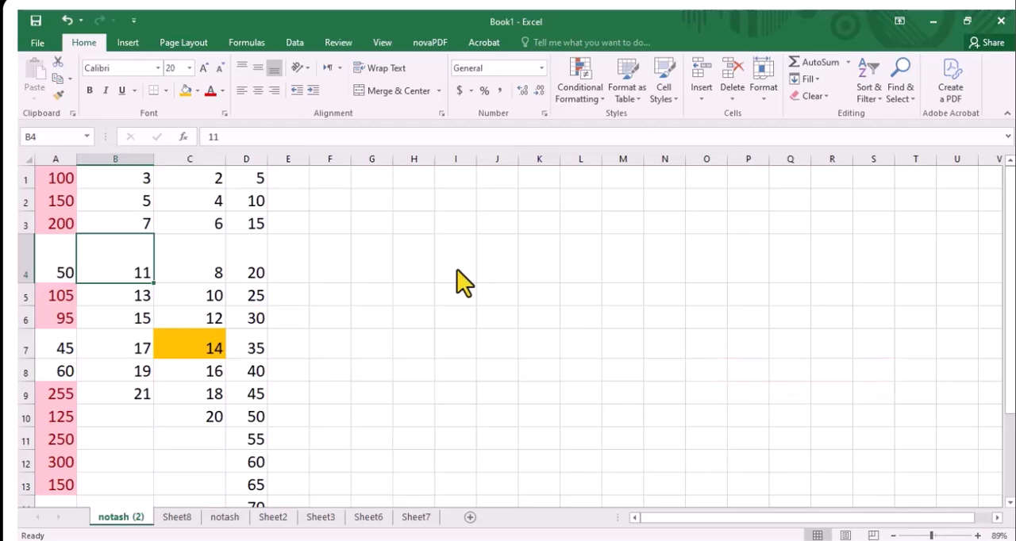
# Undo the last deletion of cell B4, and look through the cell deletion options without applying any
pyautogui.hotkey('ctrl', 'z')
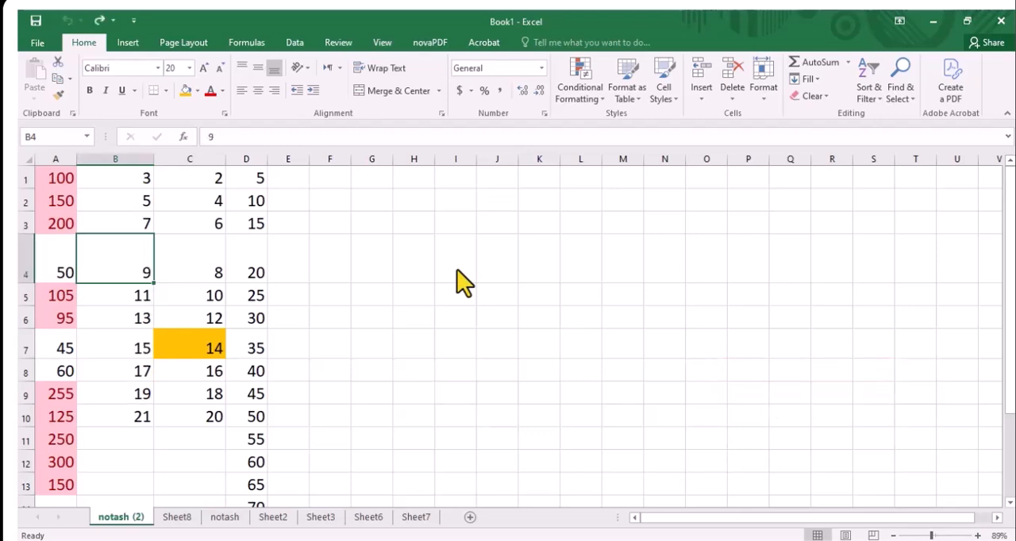
pyautogui.click(737, 101)
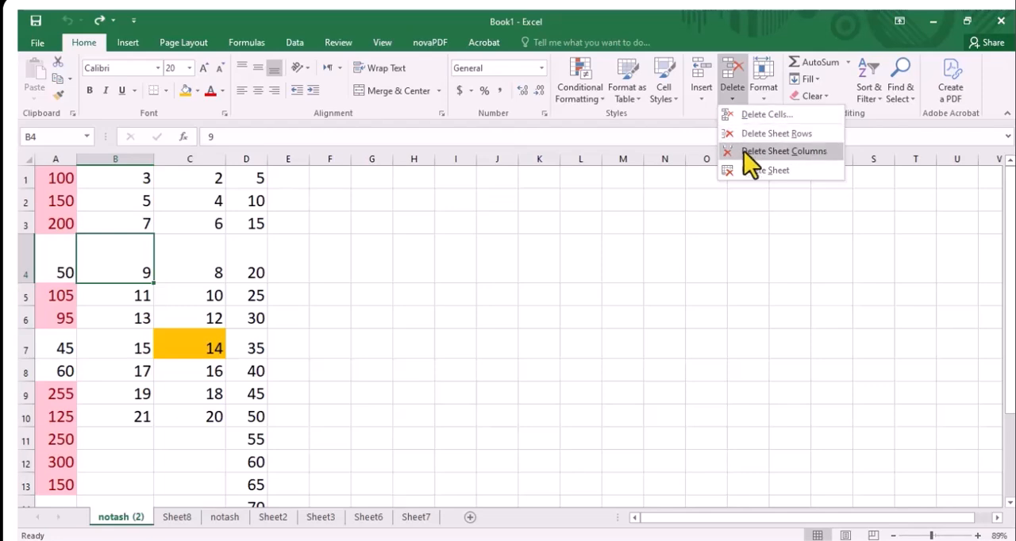
pyautogui.click(759, 110)
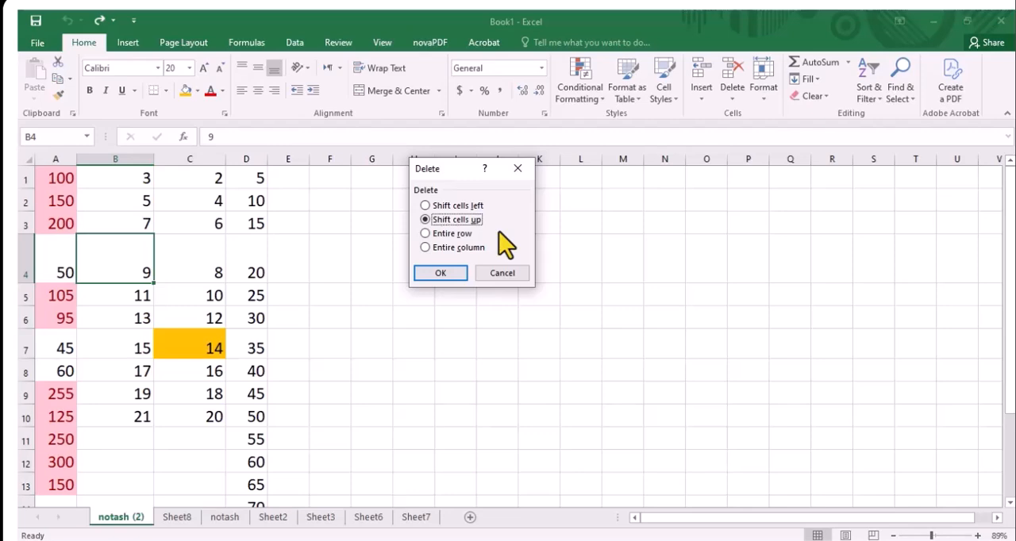
pyautogui.click(517, 169)
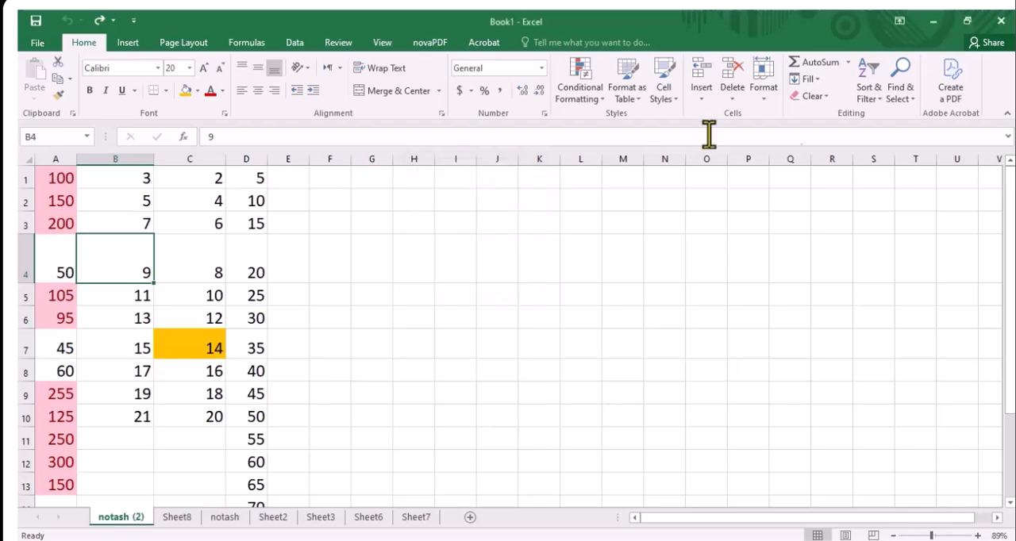
pyautogui.click(729, 99)
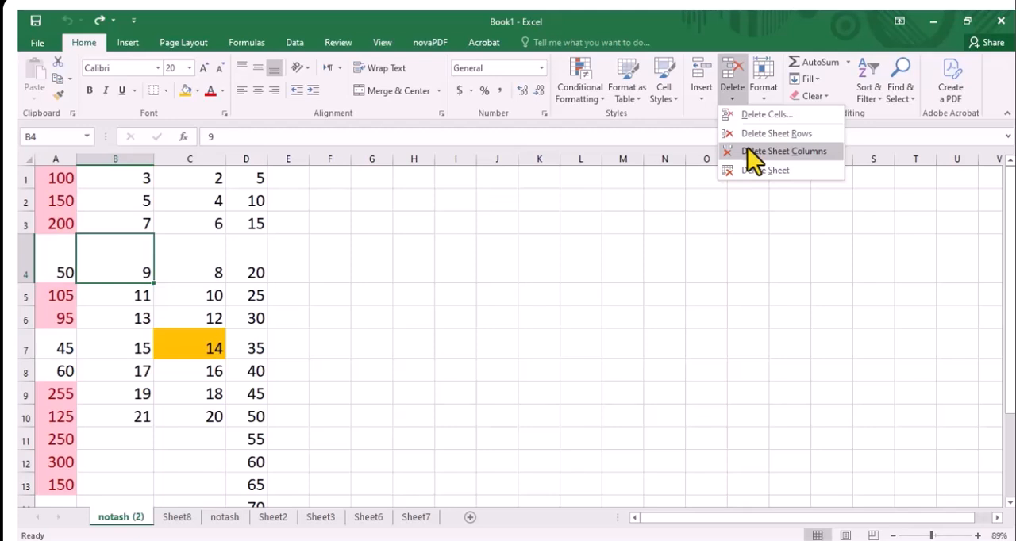
pyautogui.press('Escape')
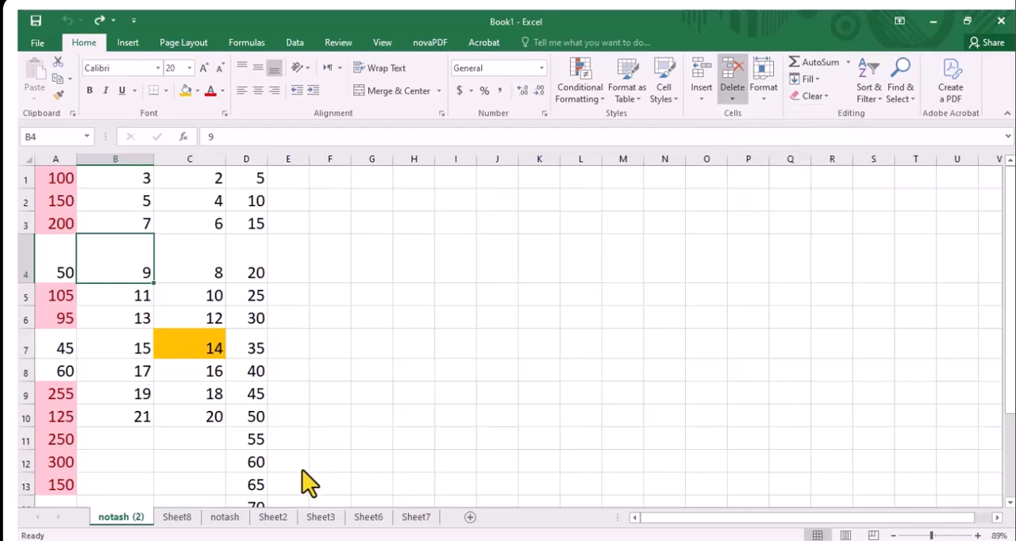
# Delete the empty Sheet8 worksheet from the workbook
pyautogui.click(185, 522)
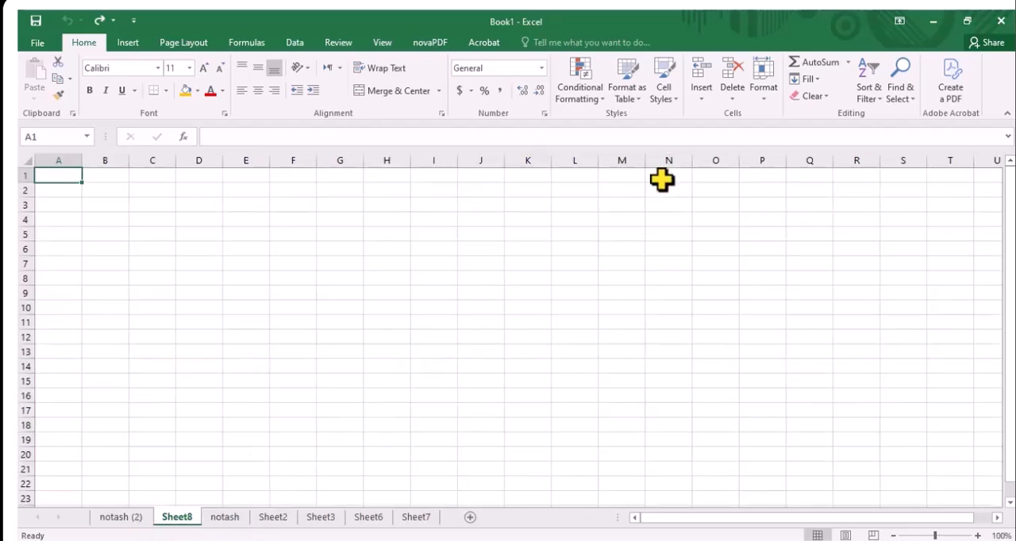
pyautogui.click(732, 97)
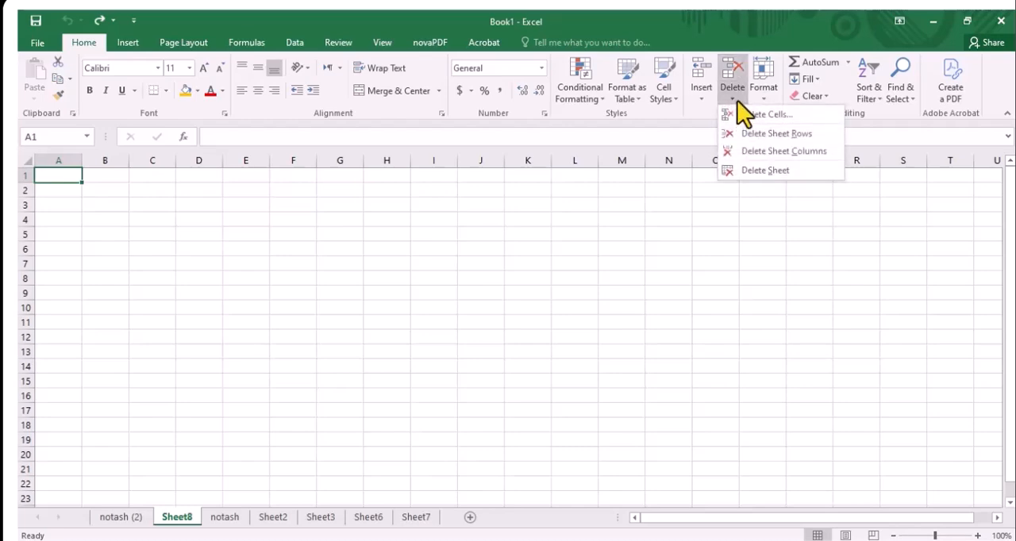
pyautogui.click(745, 169)
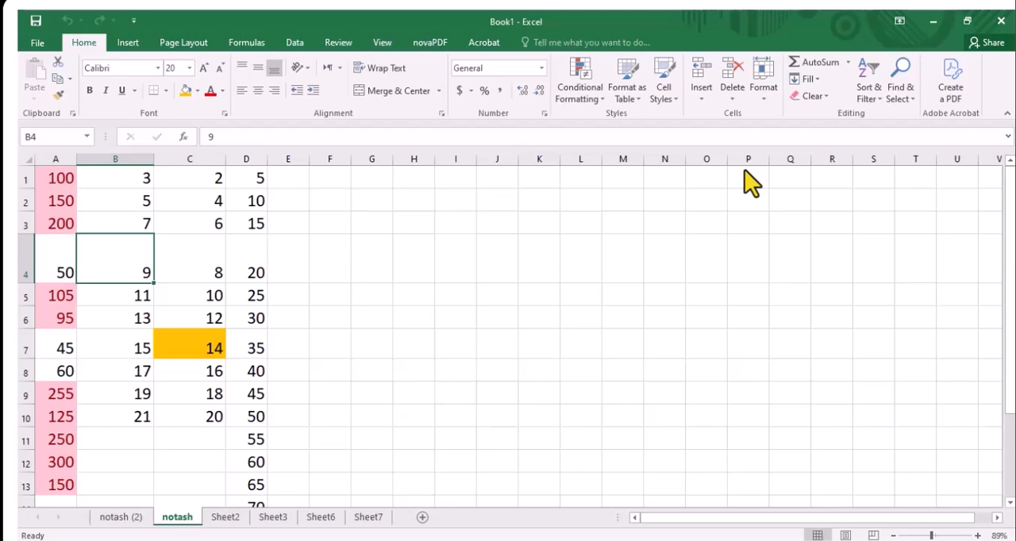
pyautogui.click(444, 258)
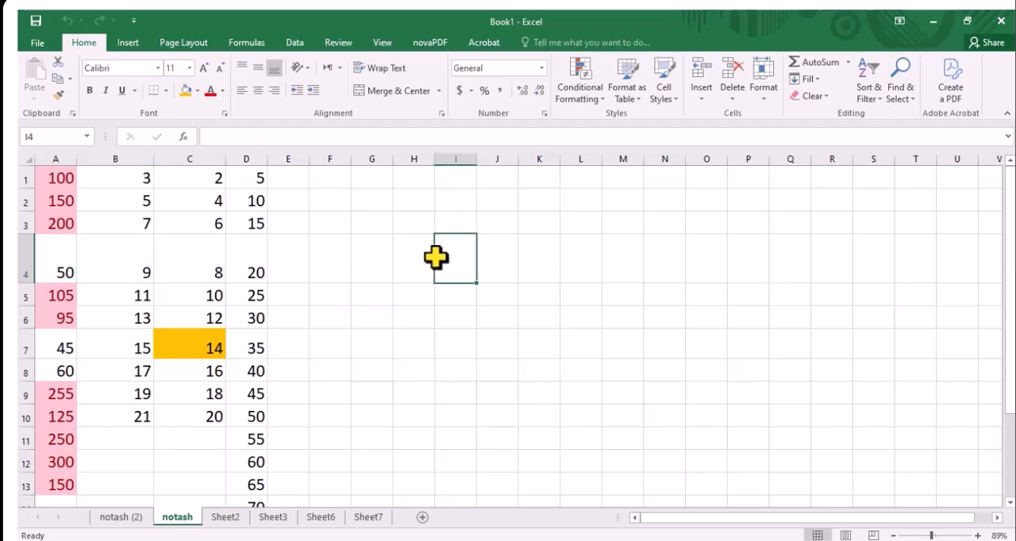
pyautogui.click(770, 97)
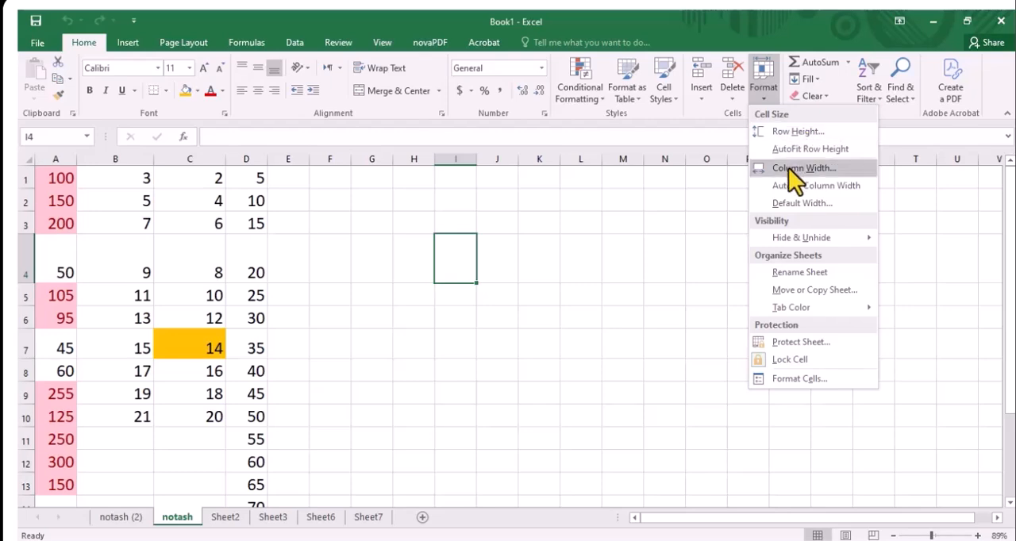
pyautogui.click(548, 340)
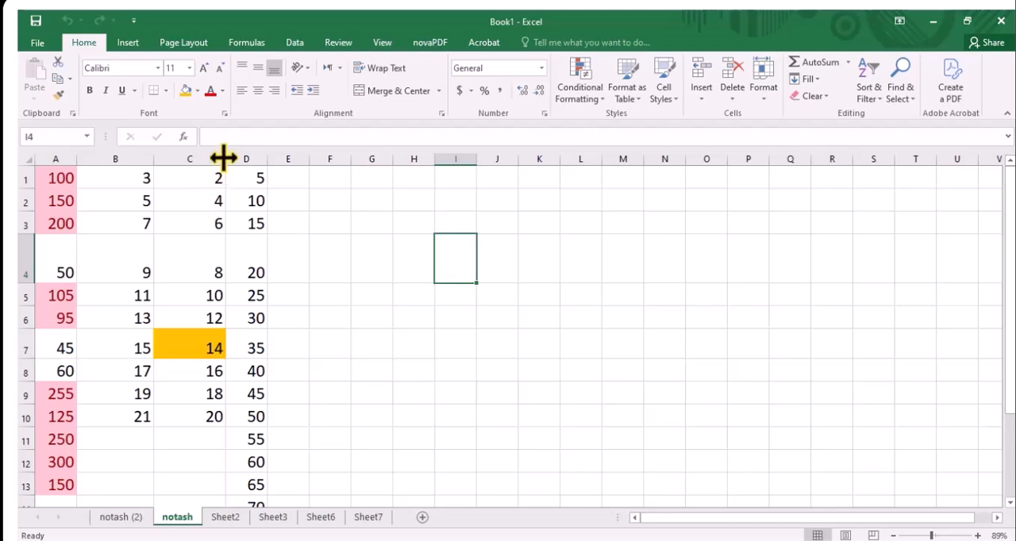
# Widen column C to nearly double its width and make row 3 about three times as tall on the notash sheet
pyautogui.moveTo(223, 158); pyautogui.dragTo(278, 158)
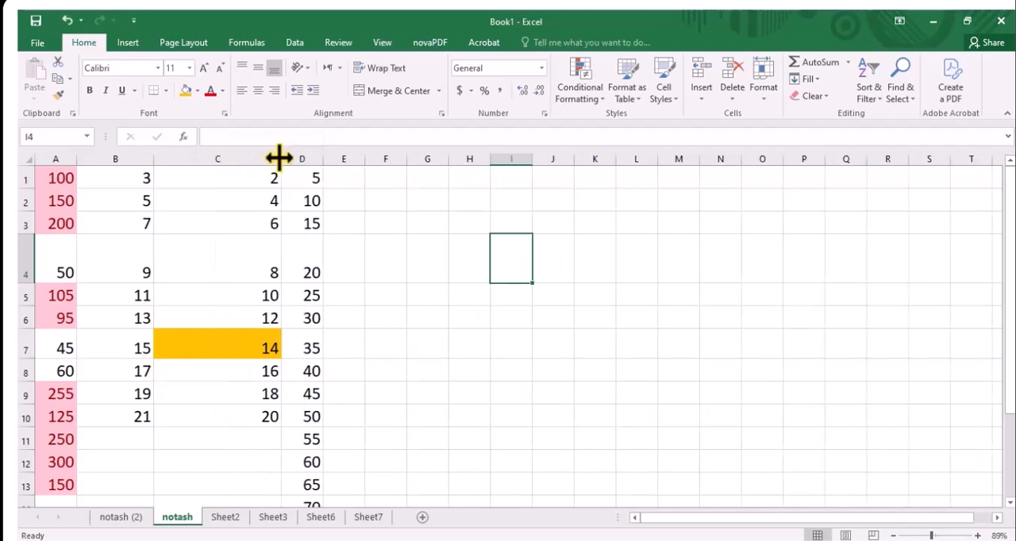
pyautogui.moveTo(27, 232); pyautogui.dragTo(27, 281)
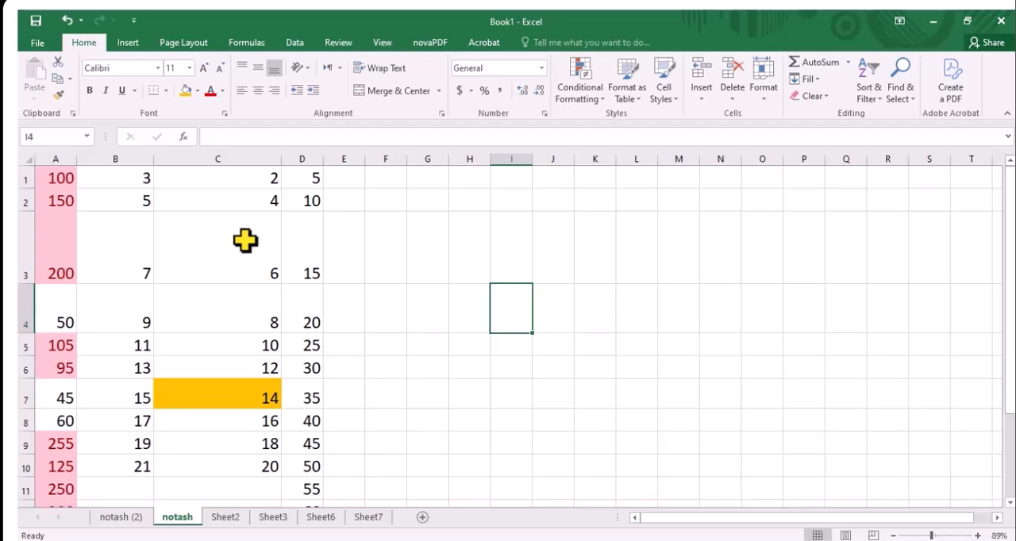
# Set the height of row 2 to 35 from cell D2
pyautogui.click(296, 205)
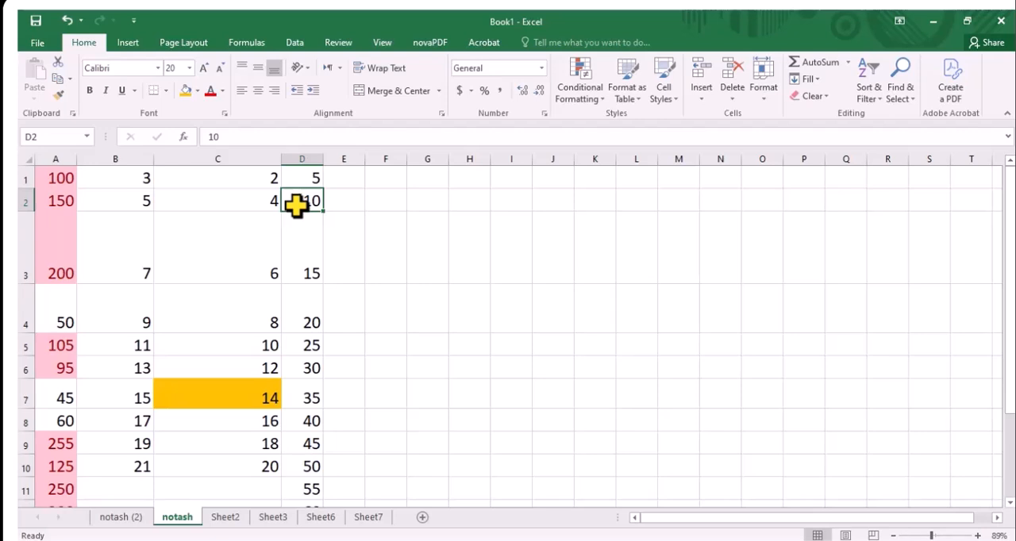
pyautogui.click(765, 104)
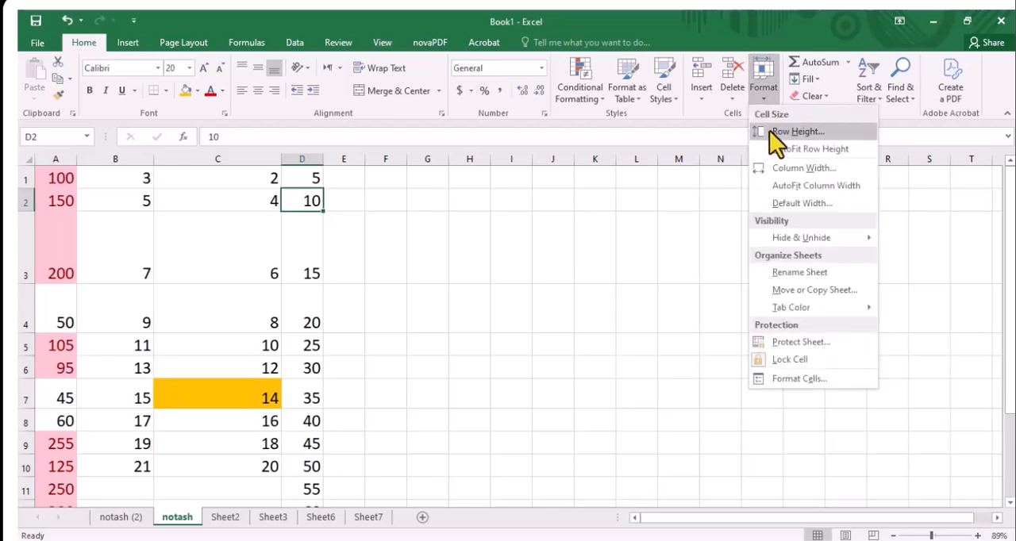
pyautogui.click(769, 130)
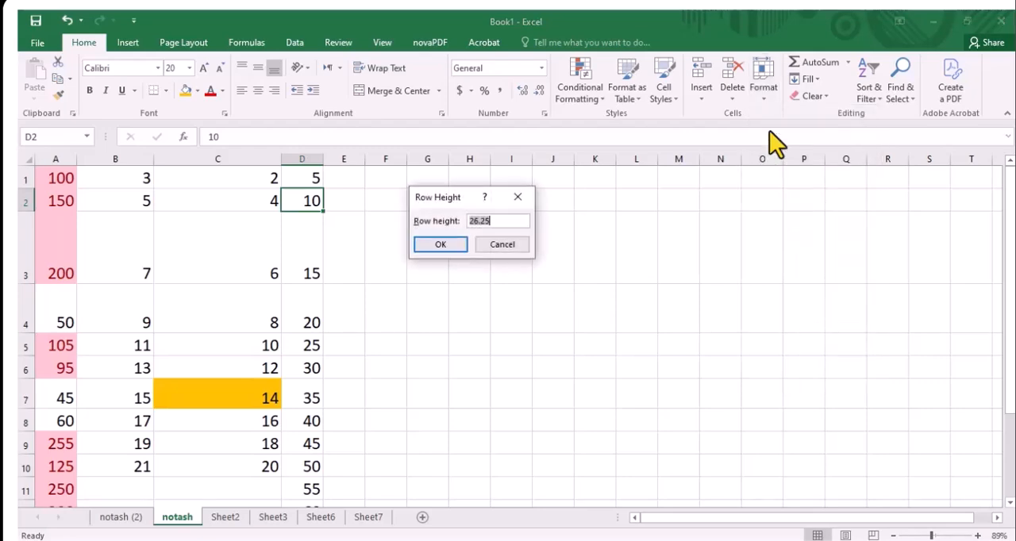
pyautogui.write('35')
pyautogui.click(440, 246)
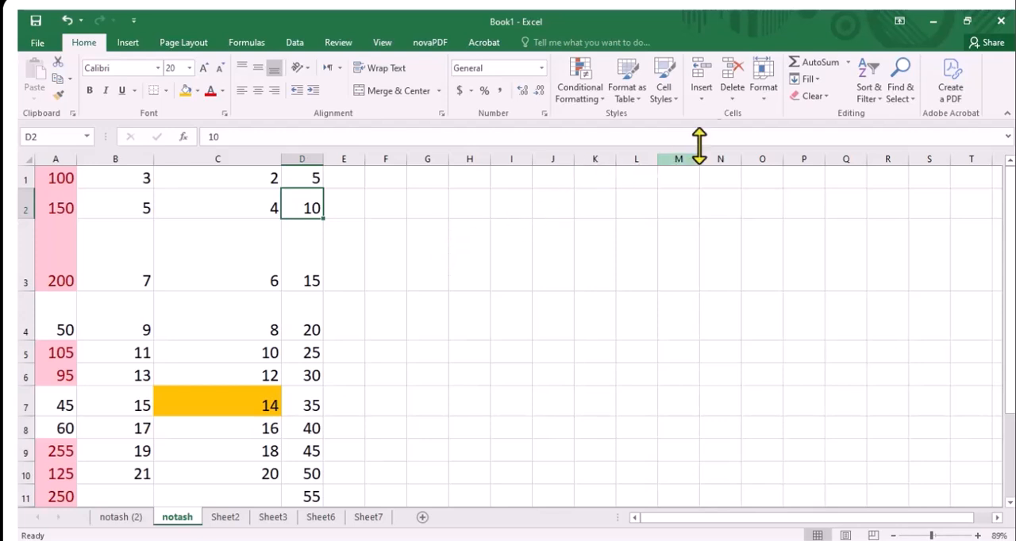
# Set the width of column D to 15
pyautogui.click(760, 102)
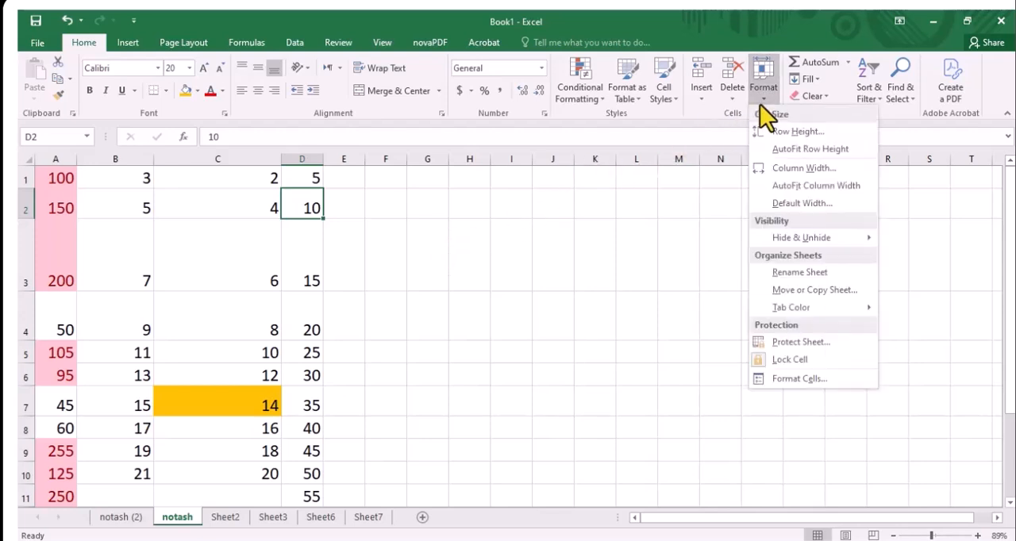
pyautogui.click(769, 171)
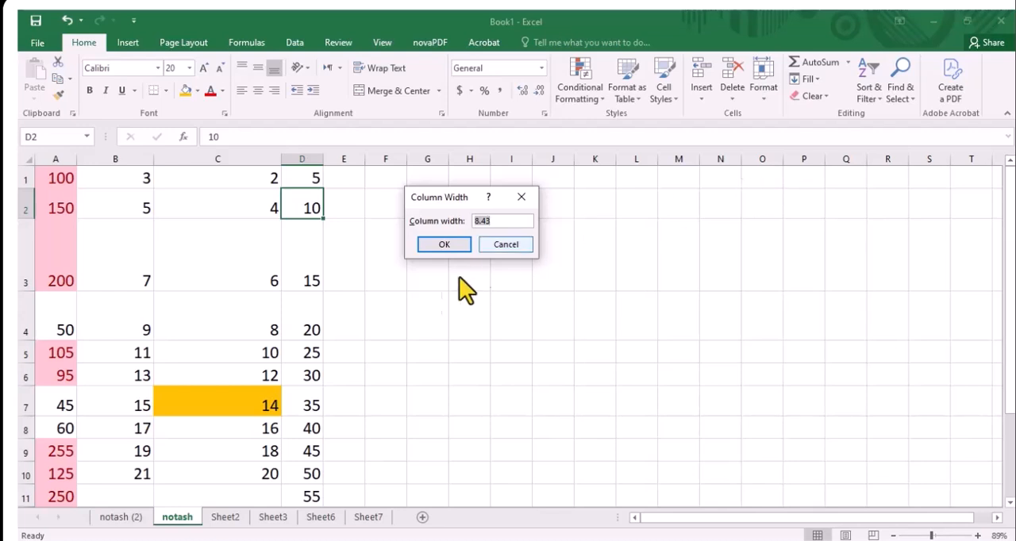
pyautogui.write('15')
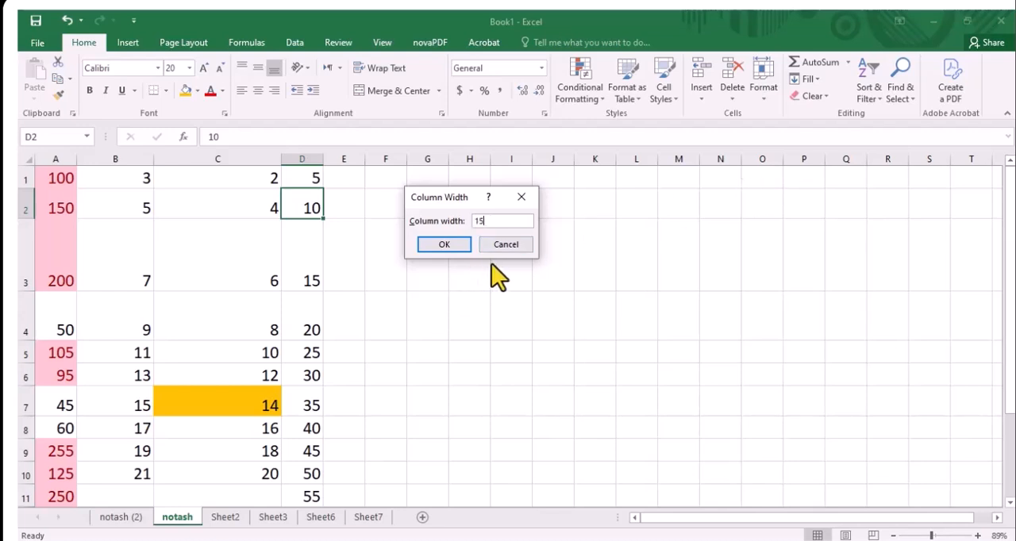
pyautogui.click(458, 243)
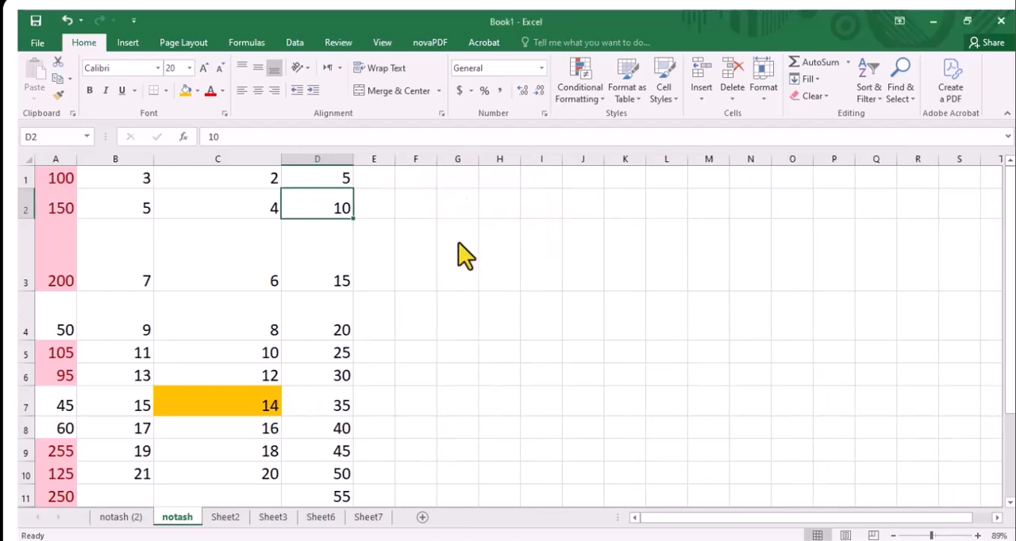
pyautogui.click(765, 104)
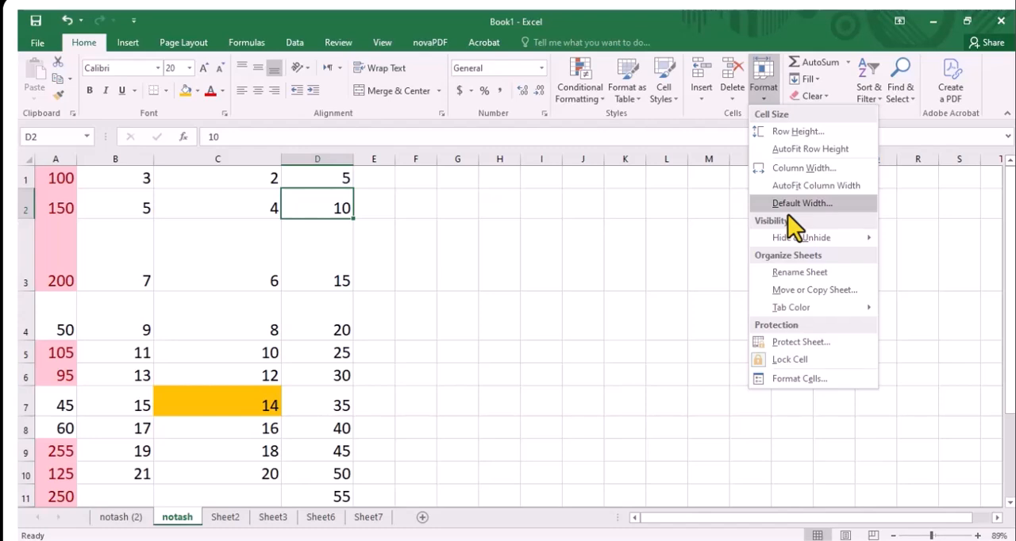
pyautogui.moveTo(760, 240)
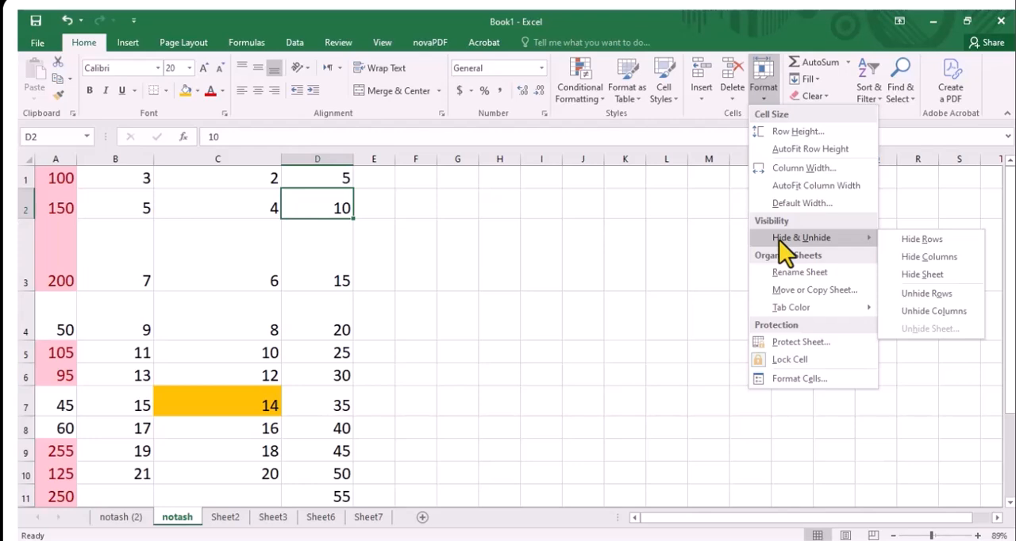
pyautogui.click(585, 291)
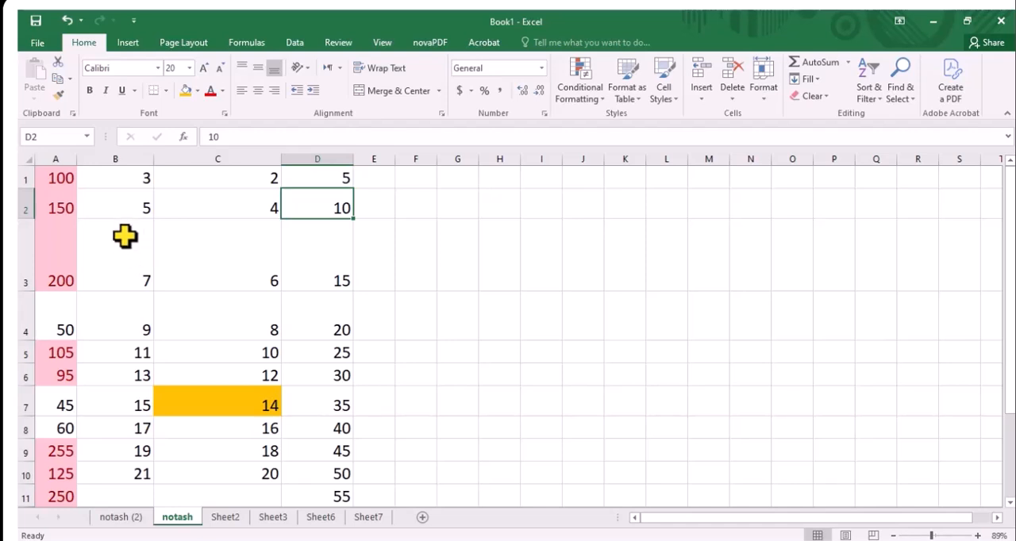
# Hide row 3 from cell B3 on the notash sheet, and unhide the row
pyautogui.click(126, 296)
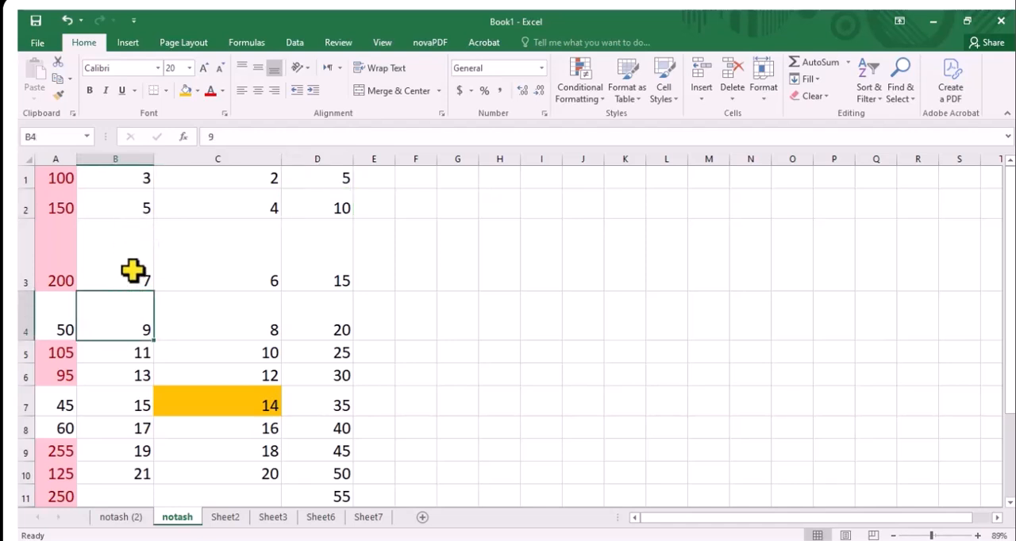
pyautogui.click(132, 272)
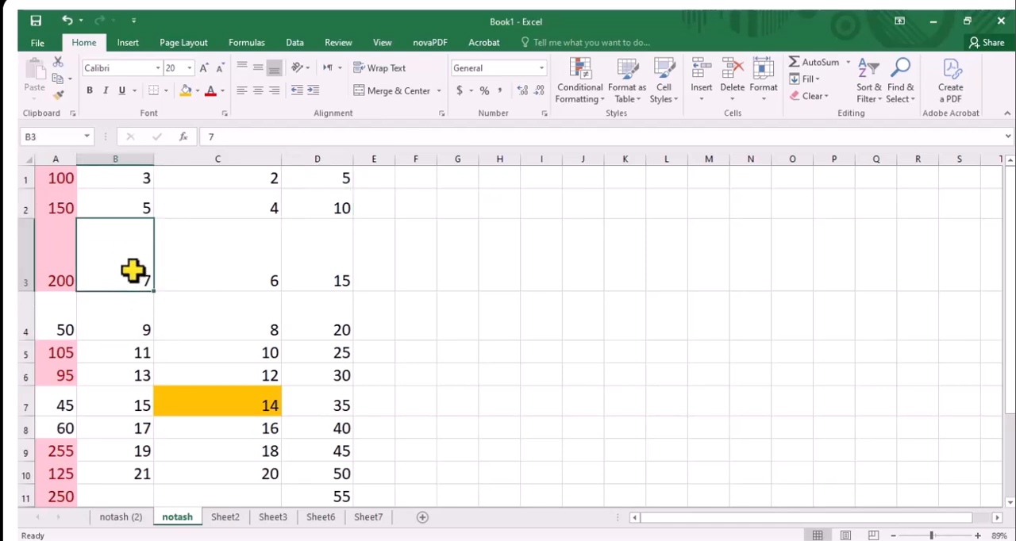
pyautogui.click(764, 98)
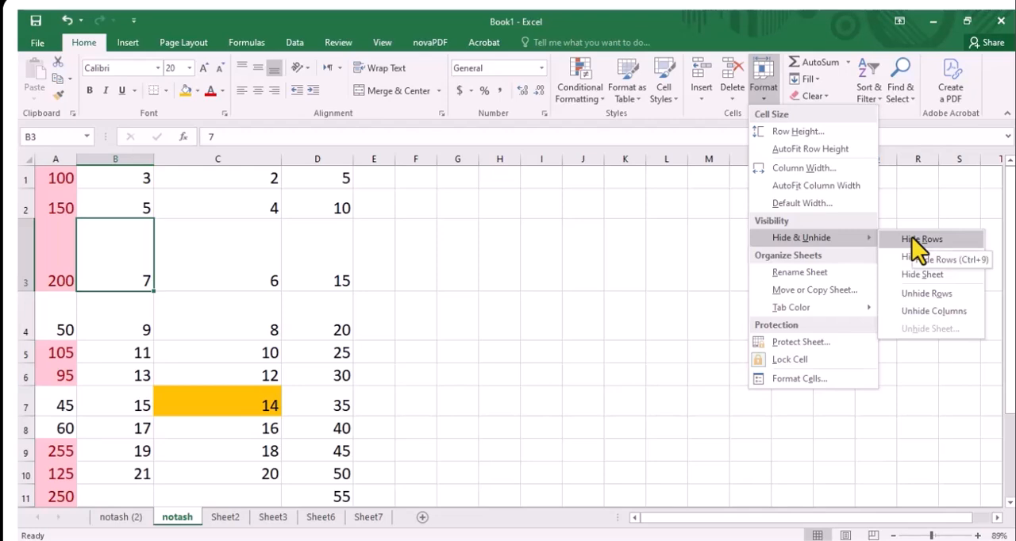
pyautogui.click(912, 238)
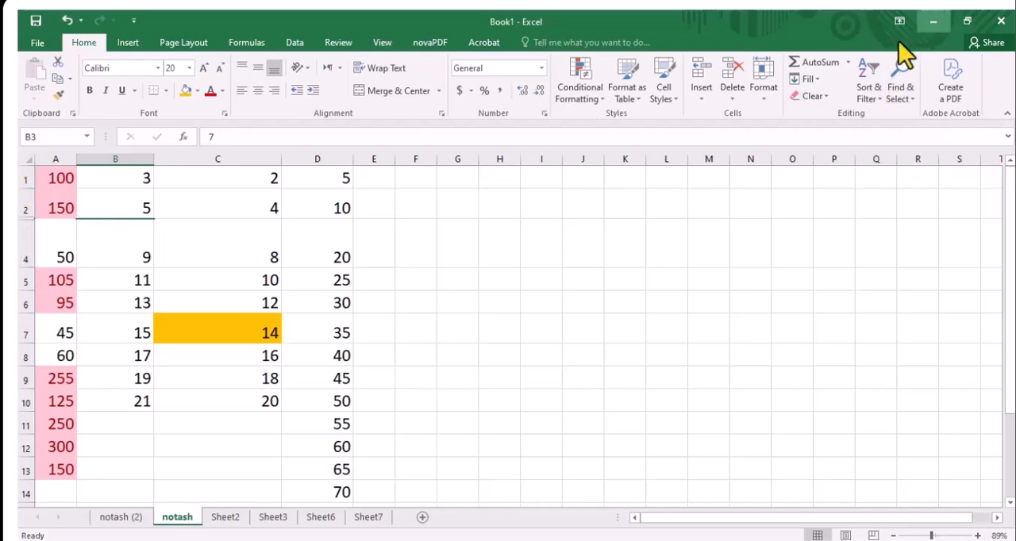
pyautogui.click(764, 101)
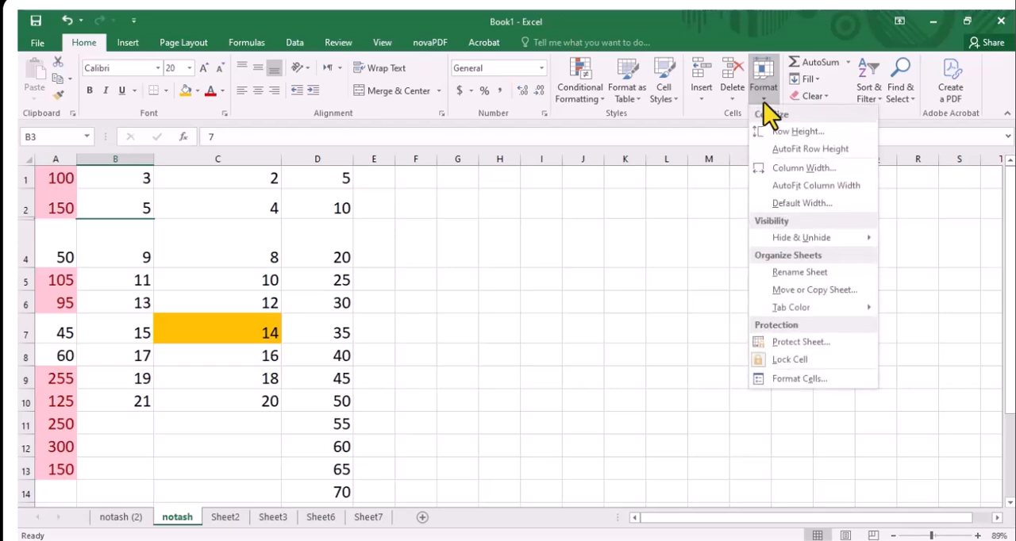
pyautogui.moveTo(818, 238)
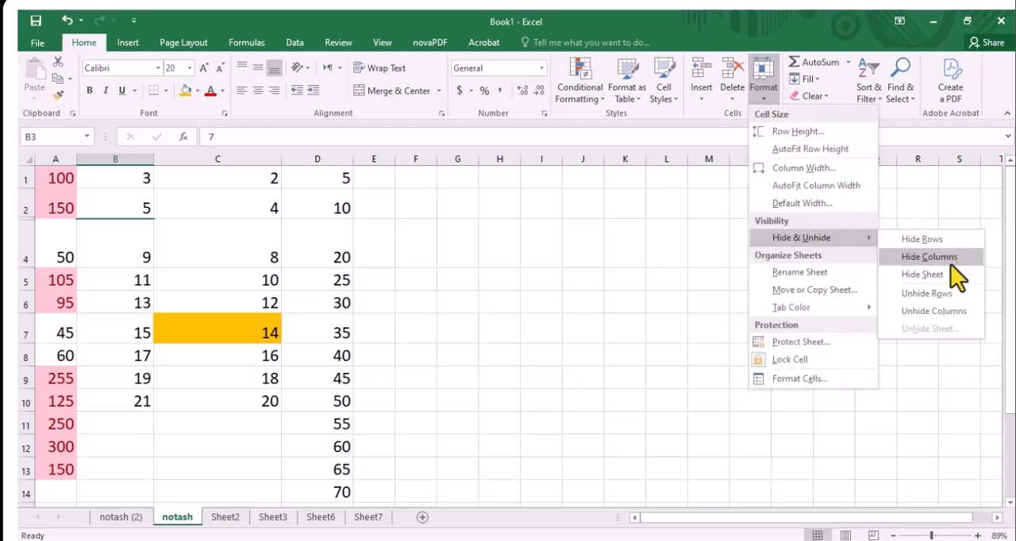
pyautogui.click(932, 291)
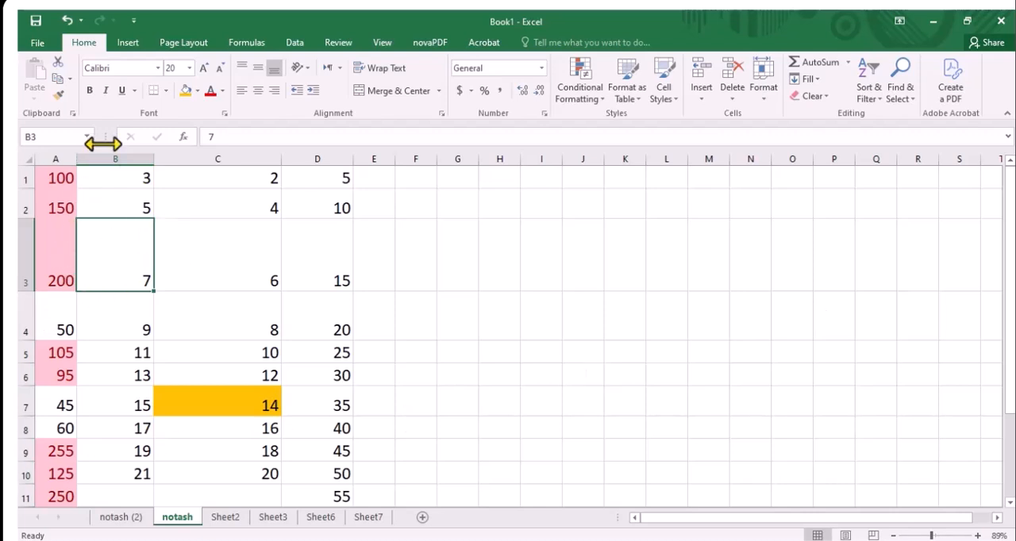
# Hide column B from cell B3 on the notash sheet, and unhide the column
pyautogui.click(773, 102)
pyautogui.moveTo(789, 239)
pyautogui.click(919, 256)
pyautogui.click(773, 101)
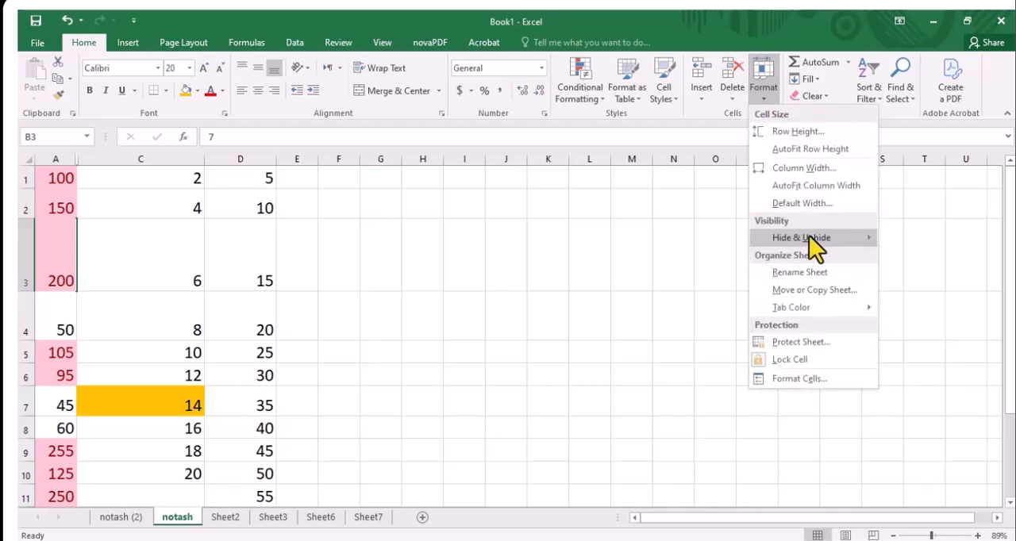
pyautogui.moveTo(809, 235)
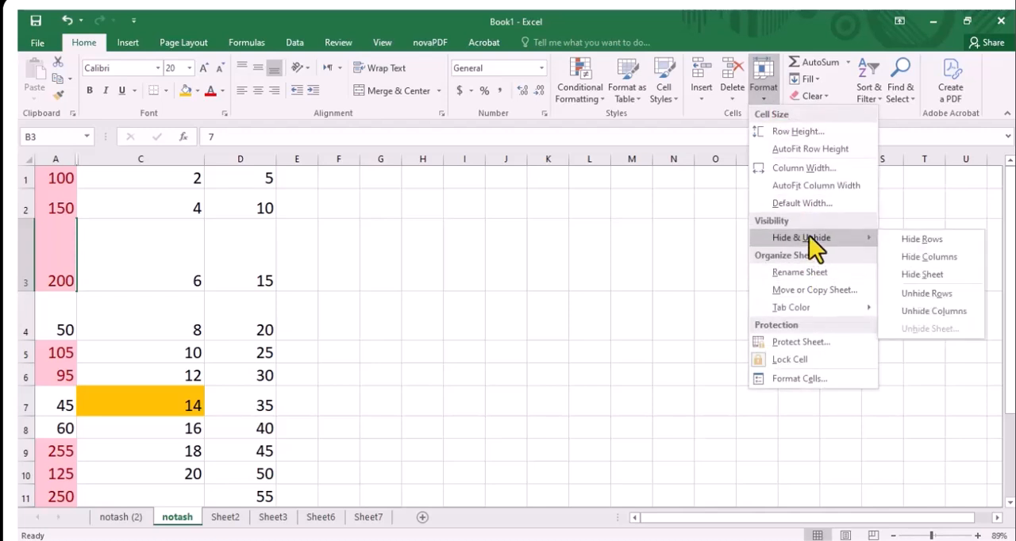
pyautogui.click(912, 309)
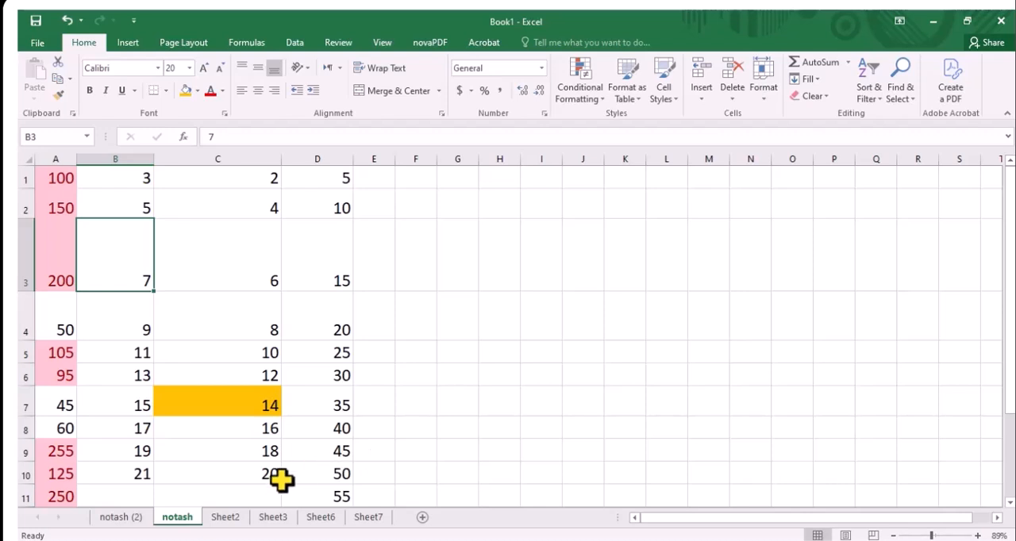
# Hide the notash sheet
pyautogui.click(398, 474)
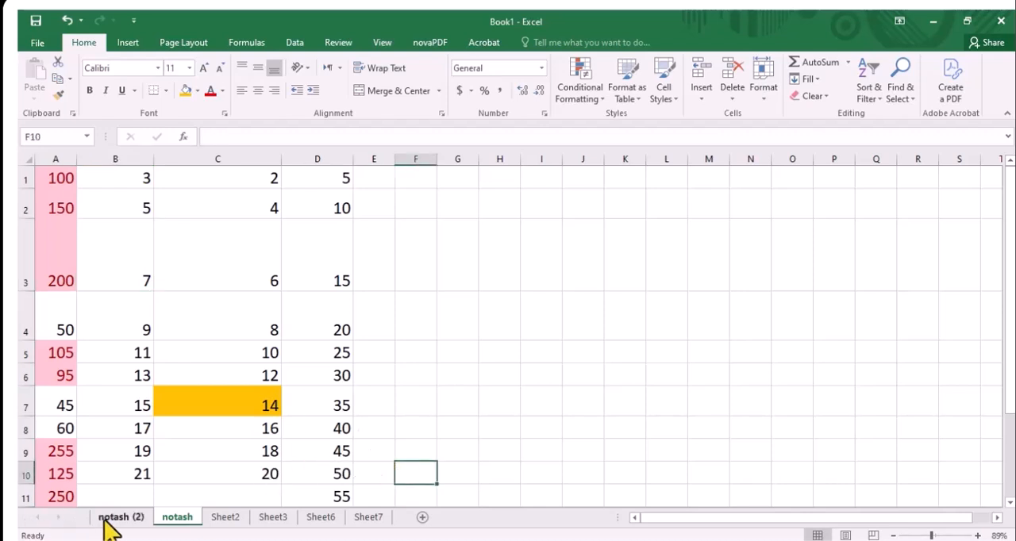
pyautogui.click(112, 521)
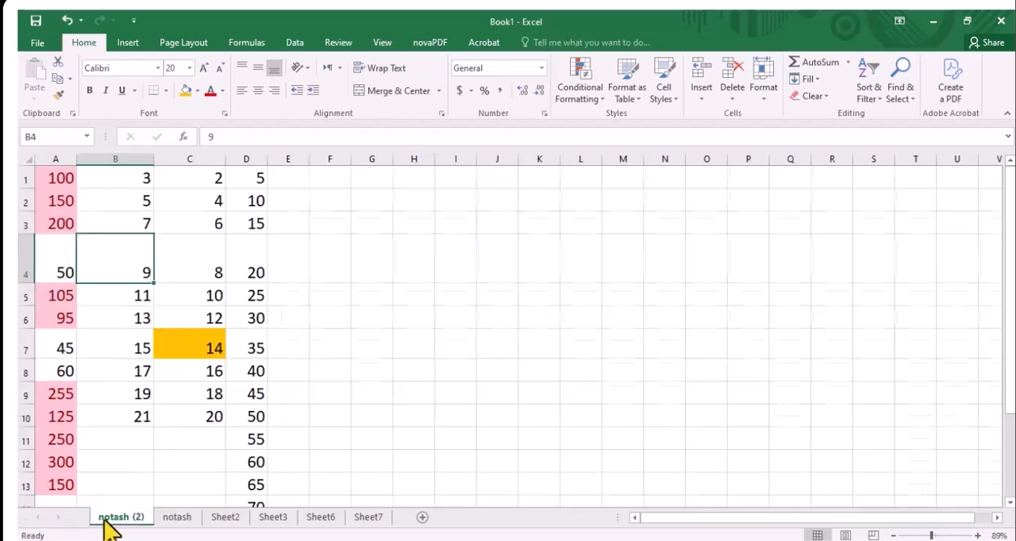
pyautogui.click(175, 520)
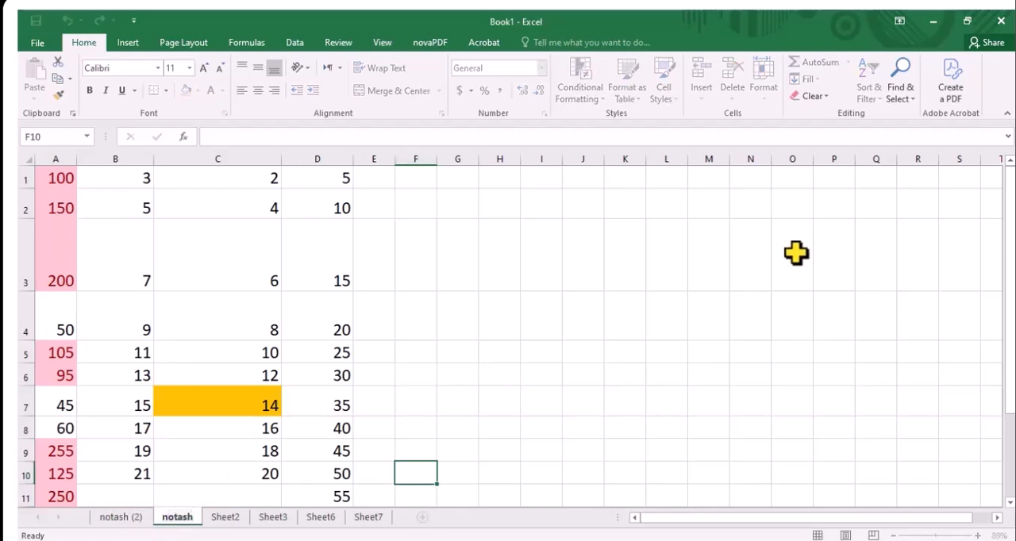
pyautogui.click(525, 284)
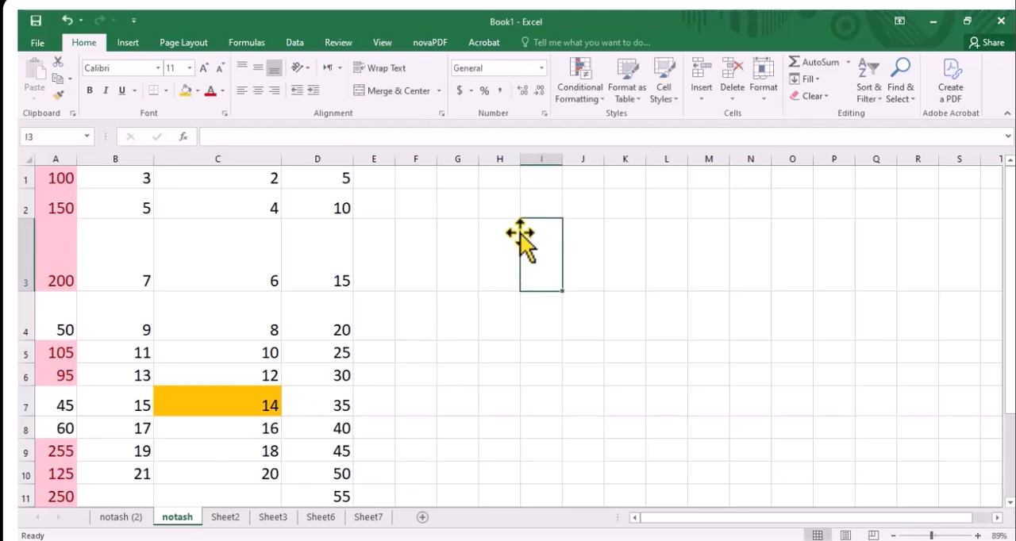
pyautogui.click(766, 100)
pyautogui.moveTo(790, 240)
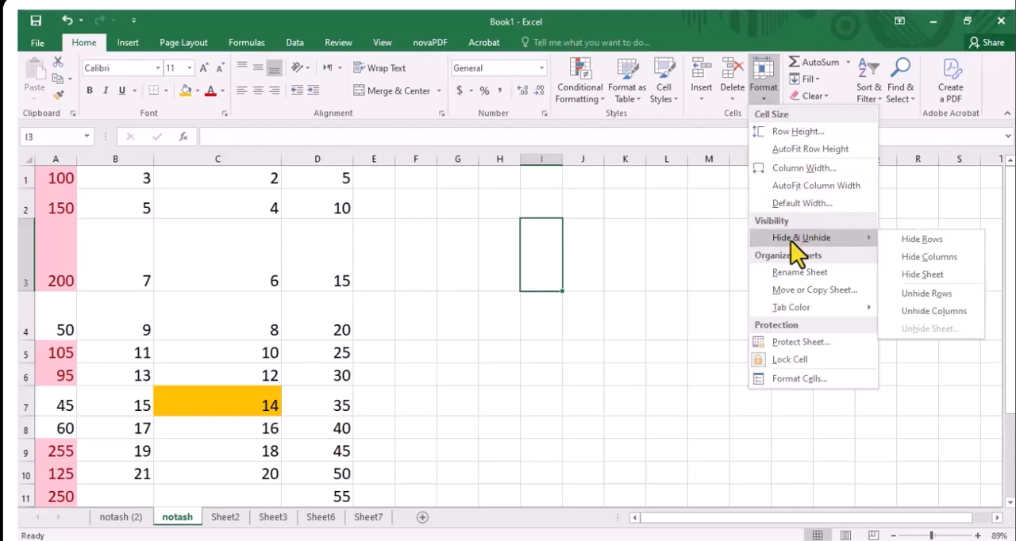
pyautogui.click(919, 275)
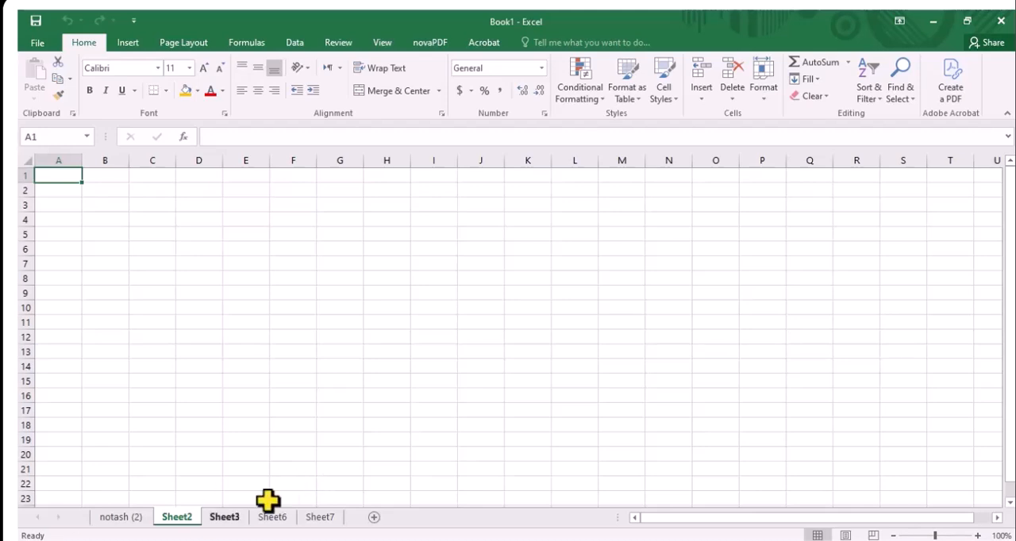
# Unhide the notash sheet from Sheet2
pyautogui.click(181, 515)
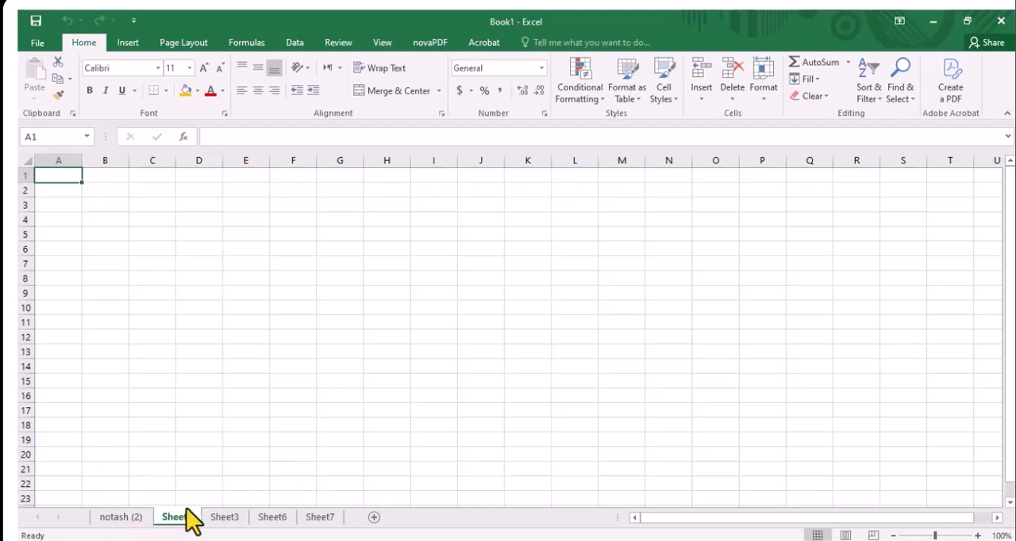
pyautogui.click(764, 96)
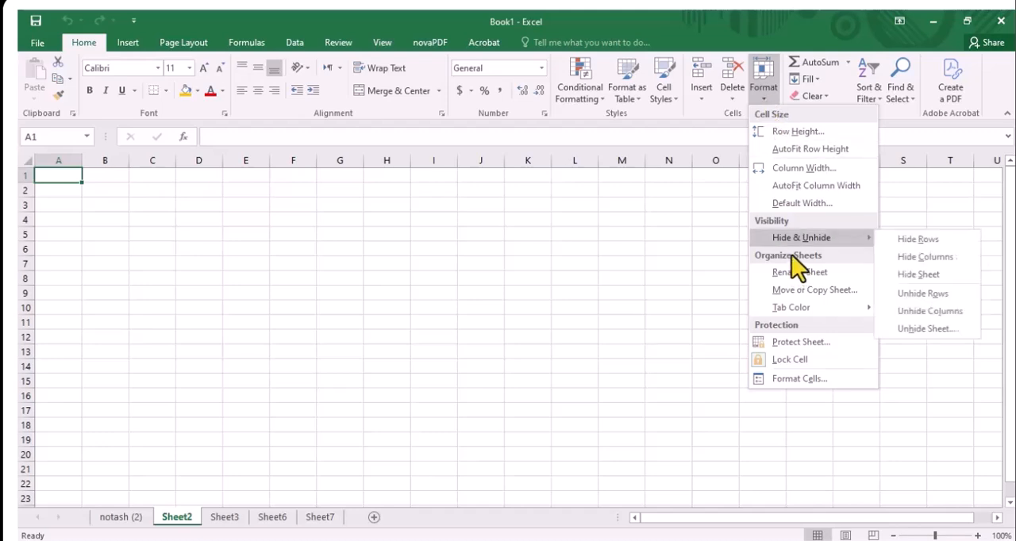
pyautogui.click(950, 327)
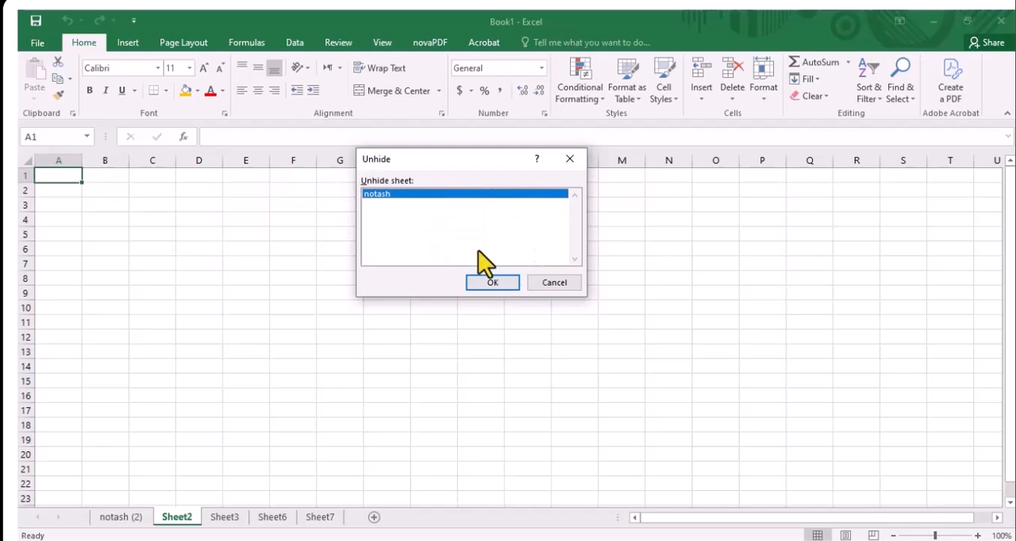
pyautogui.click(491, 286)
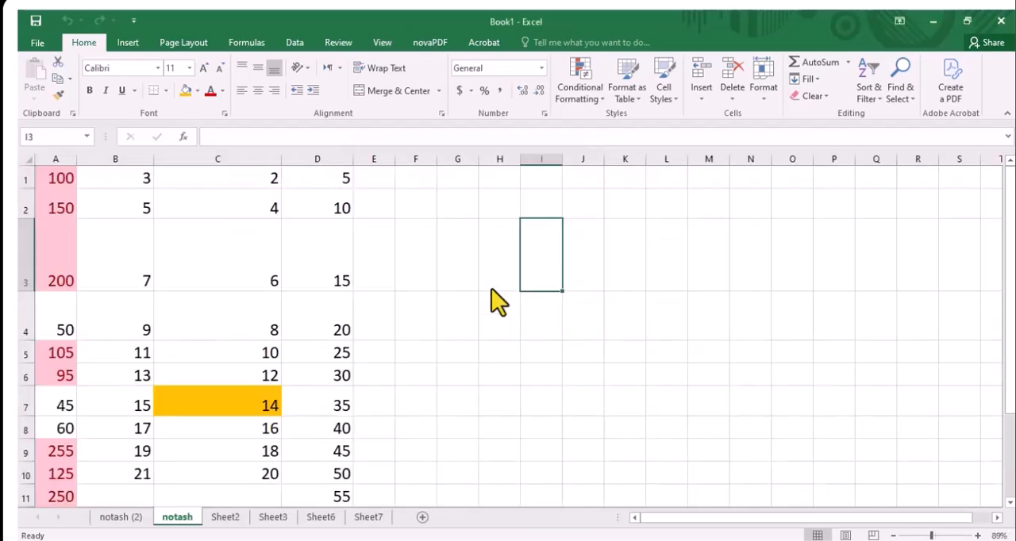
# Rename Sheet2 as 11 directly on its sheet tab
pyautogui.click(763, 93)
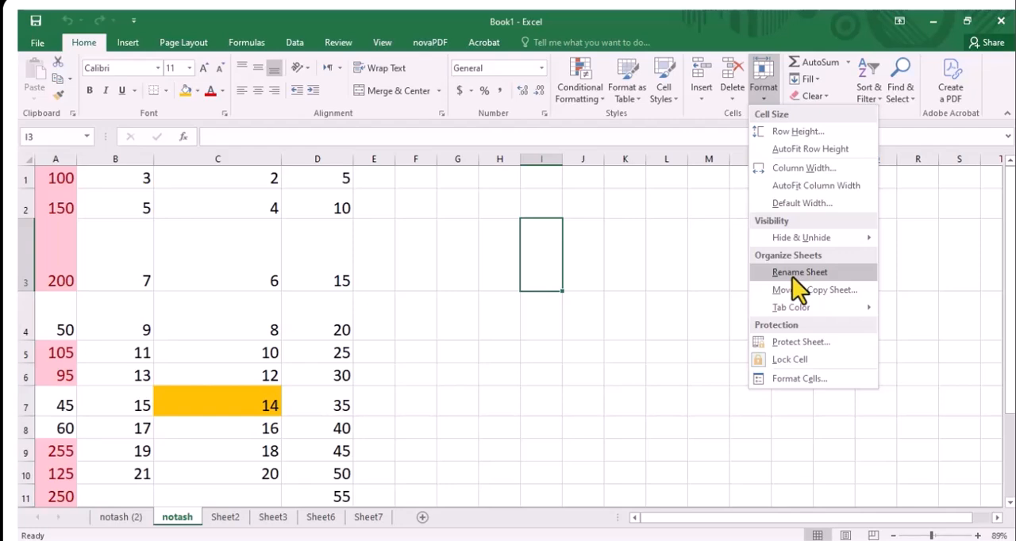
pyautogui.click(213, 520)
pyautogui.doubleClick(233, 517)
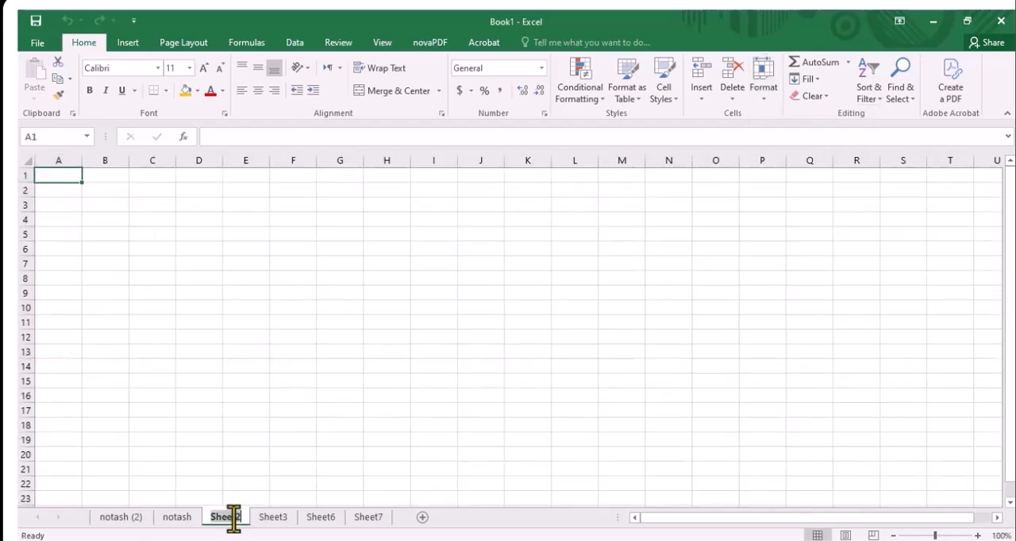
pyautogui.write('11')
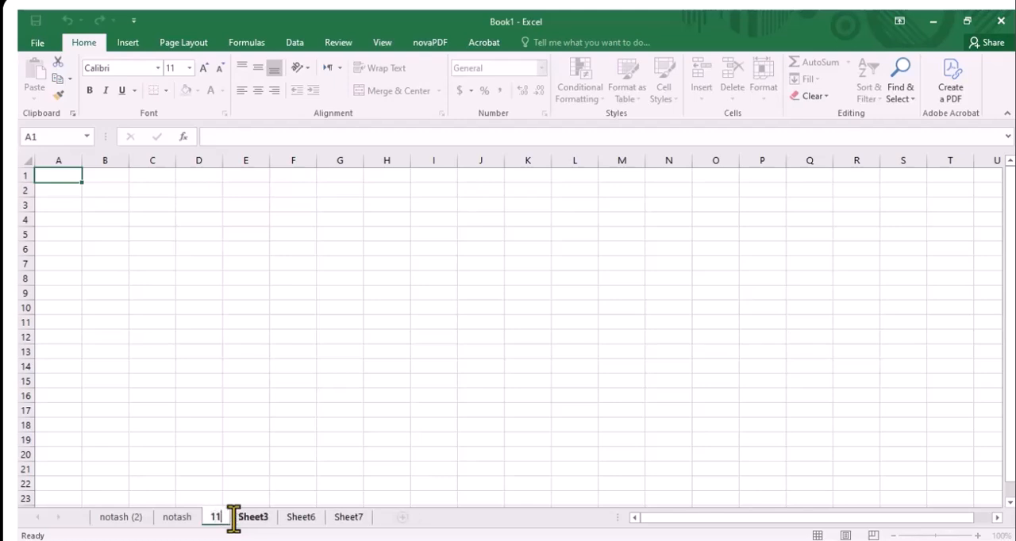
pyautogui.press('Return')
pyautogui.click(263, 466)
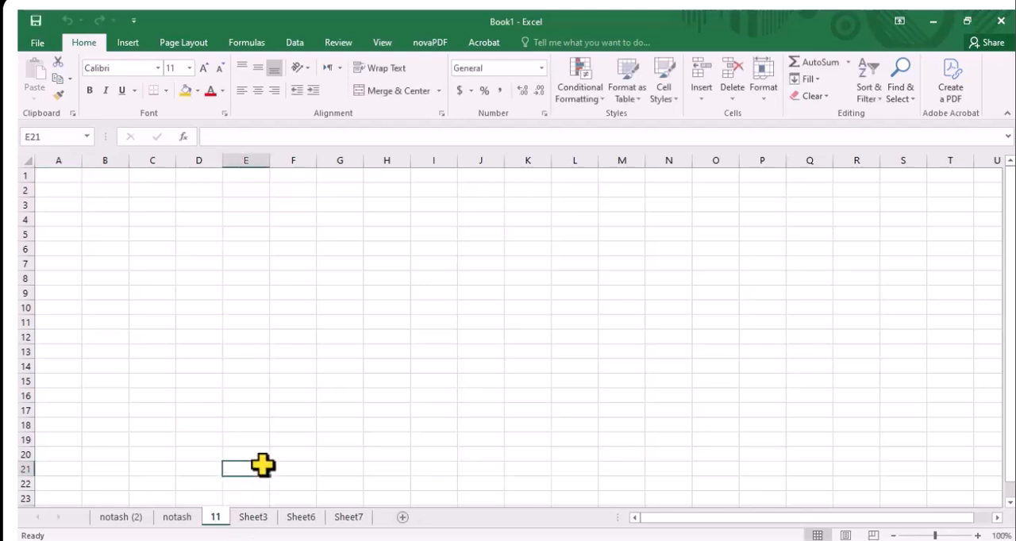
# Rename Sheet3 as 22 using the Rename Sheet command
pyautogui.click(254, 520)
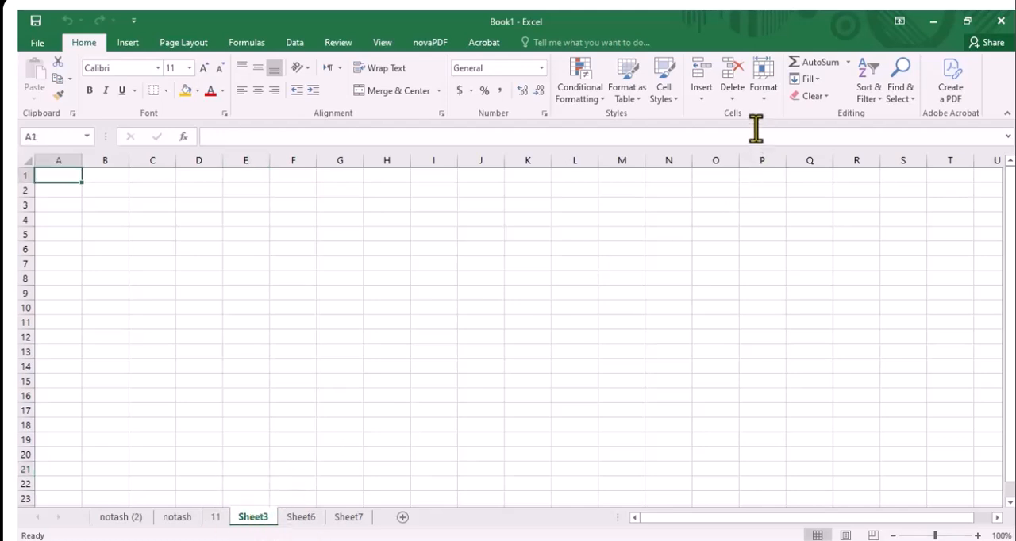
pyautogui.click(766, 98)
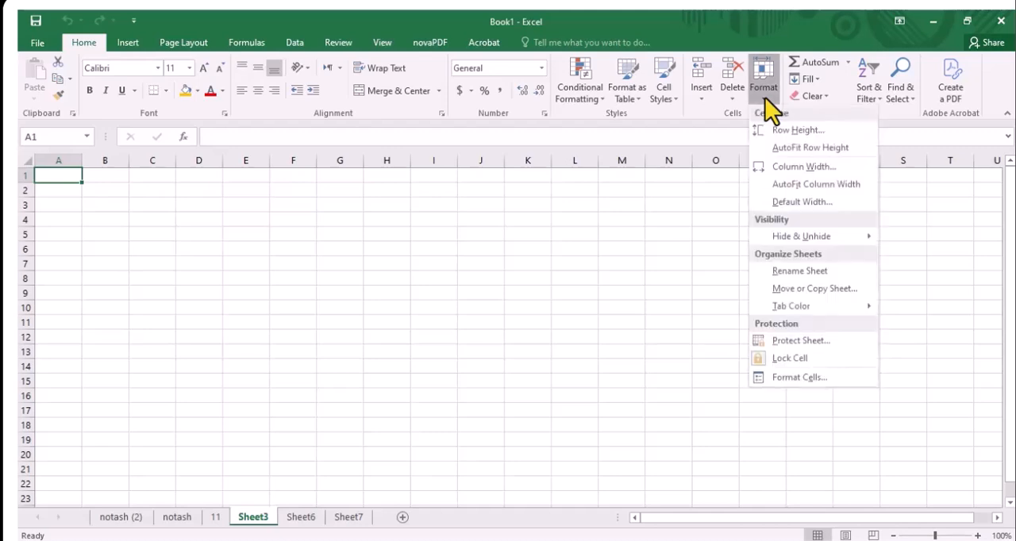
pyautogui.click(799, 274)
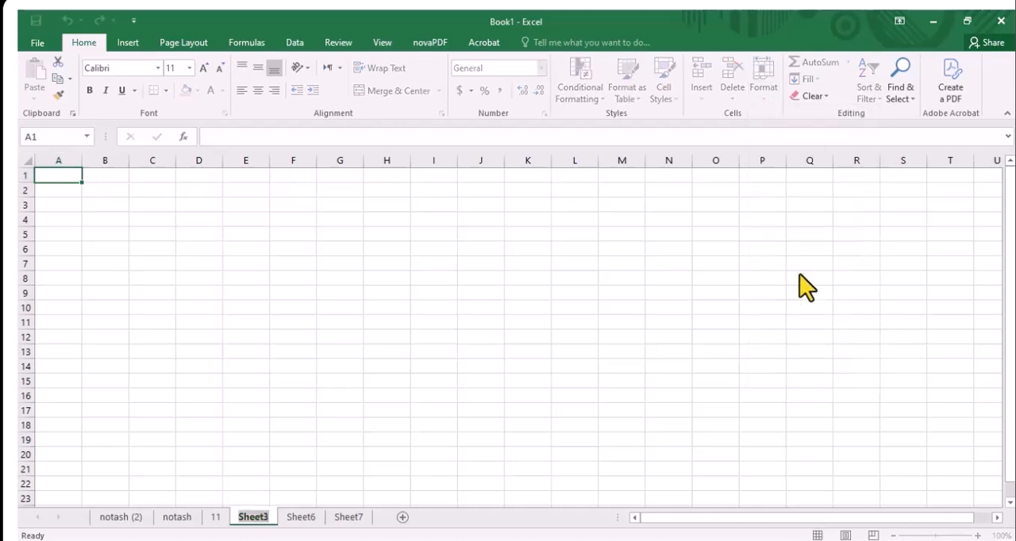
pyautogui.write('22')
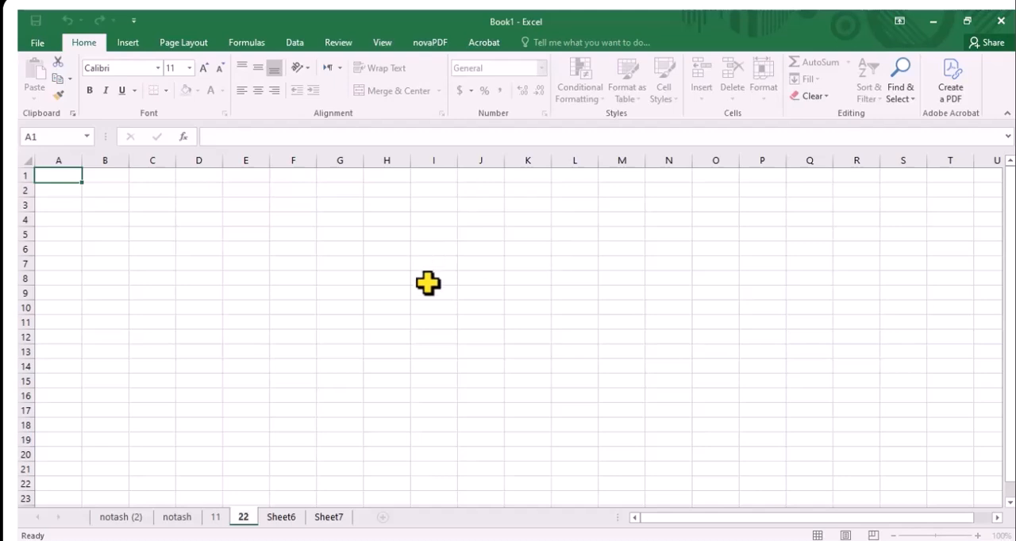
pyautogui.click(428, 280)
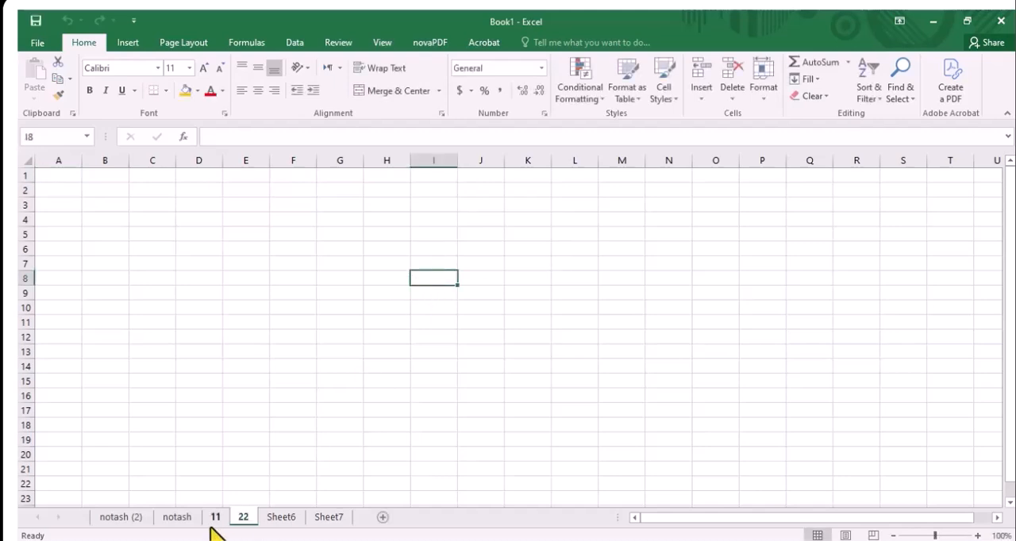
# Set the tab color of sheet 11 to the standard light blue
pyautogui.click(177, 519)
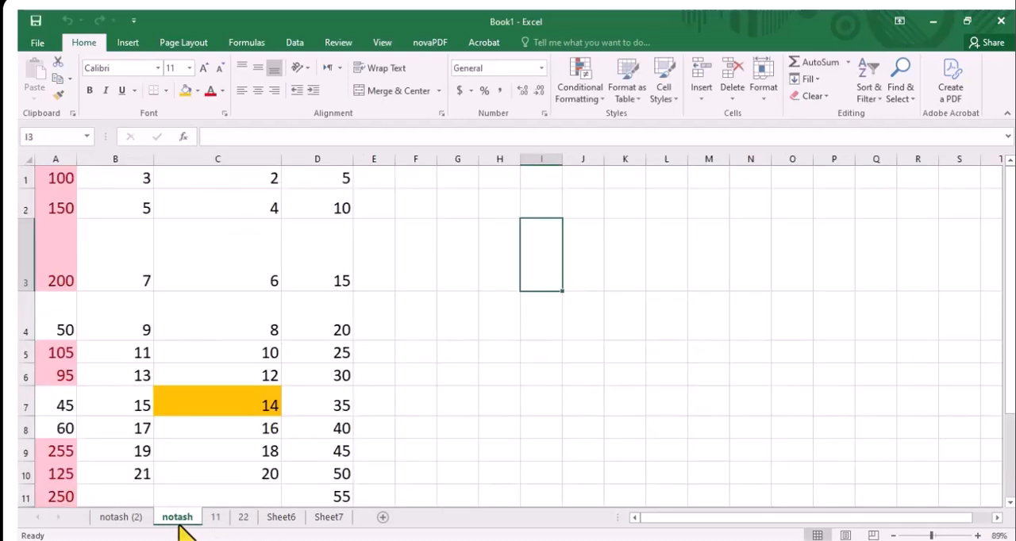
pyautogui.click(136, 521)
pyautogui.click(171, 517)
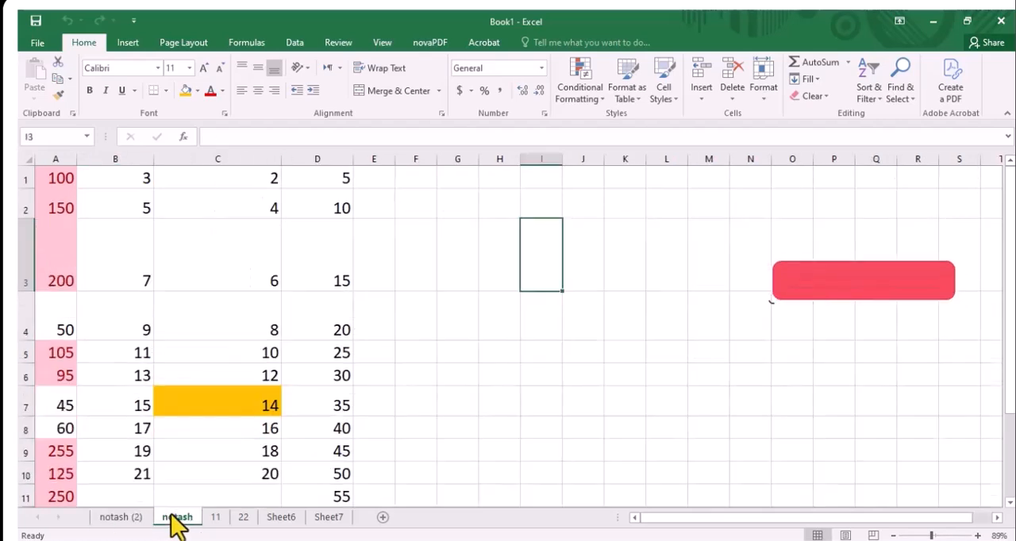
pyautogui.click(225, 517)
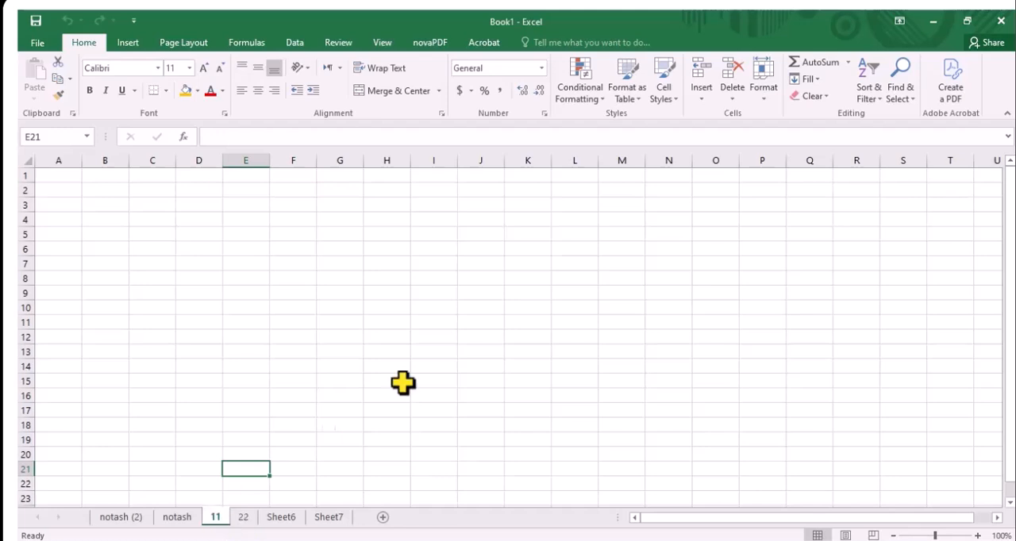
pyautogui.click(762, 98)
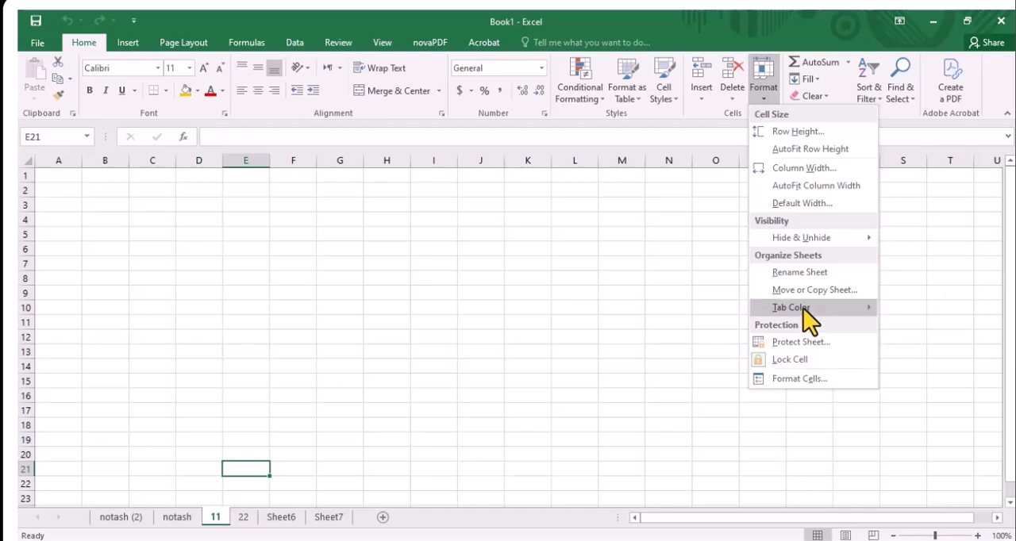
pyautogui.moveTo(803, 309)
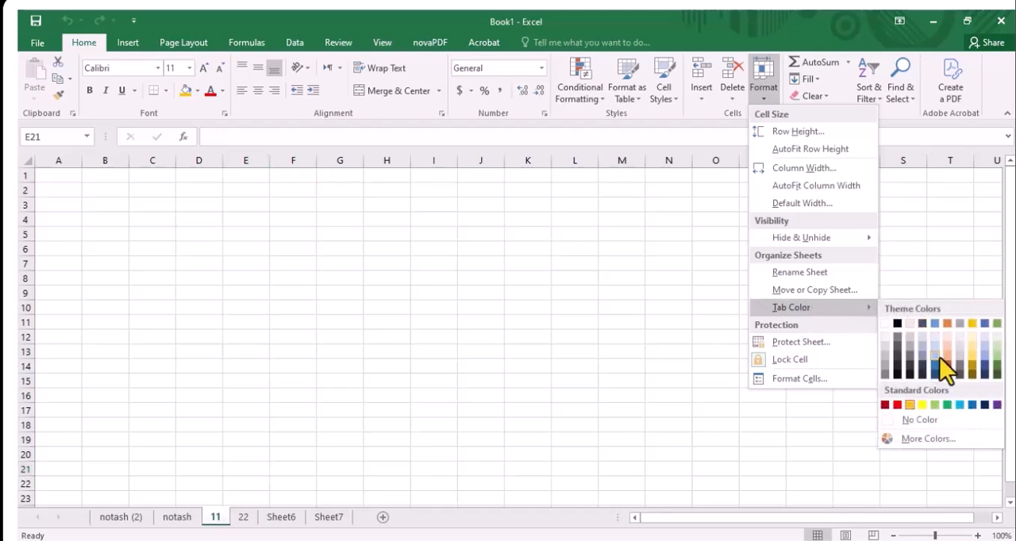
pyautogui.click(959, 405)
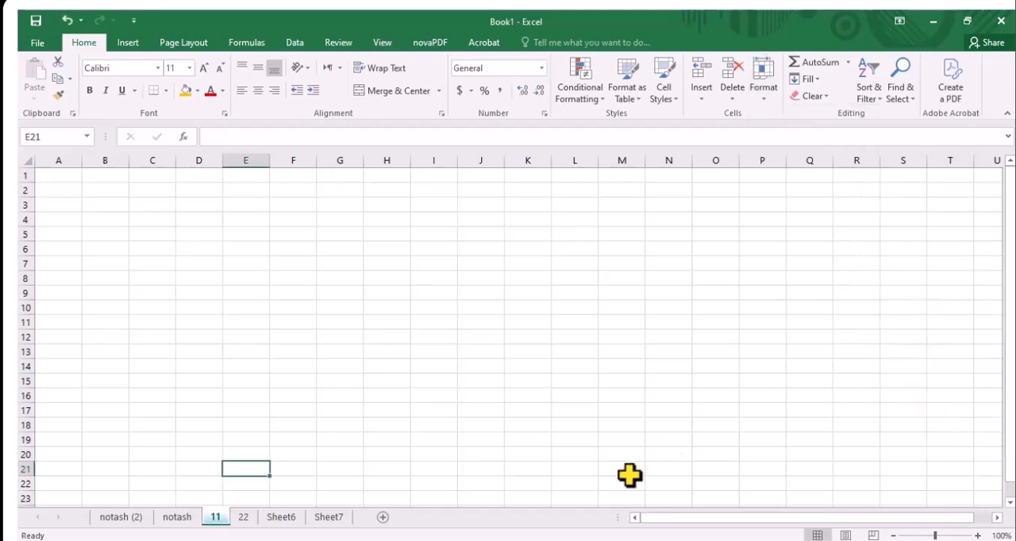
pyautogui.click(557, 497)
pyautogui.click(173, 521)
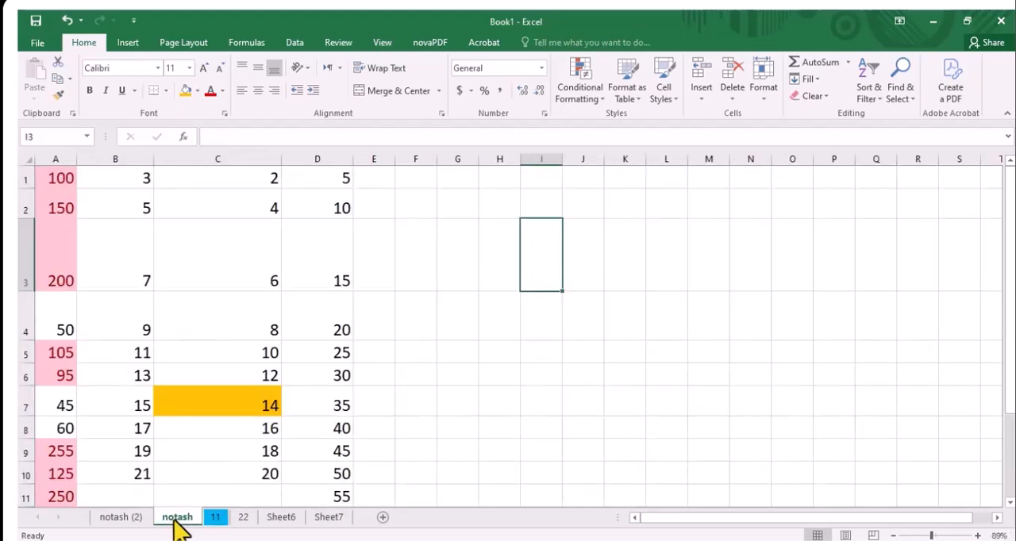
pyautogui.click(244, 524)
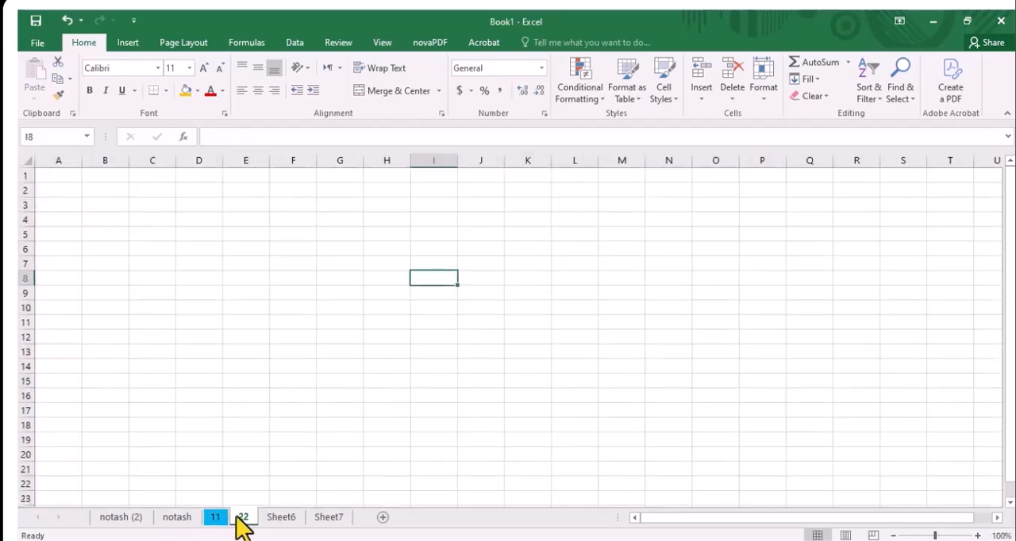
pyautogui.click(216, 524)
pyautogui.click(184, 518)
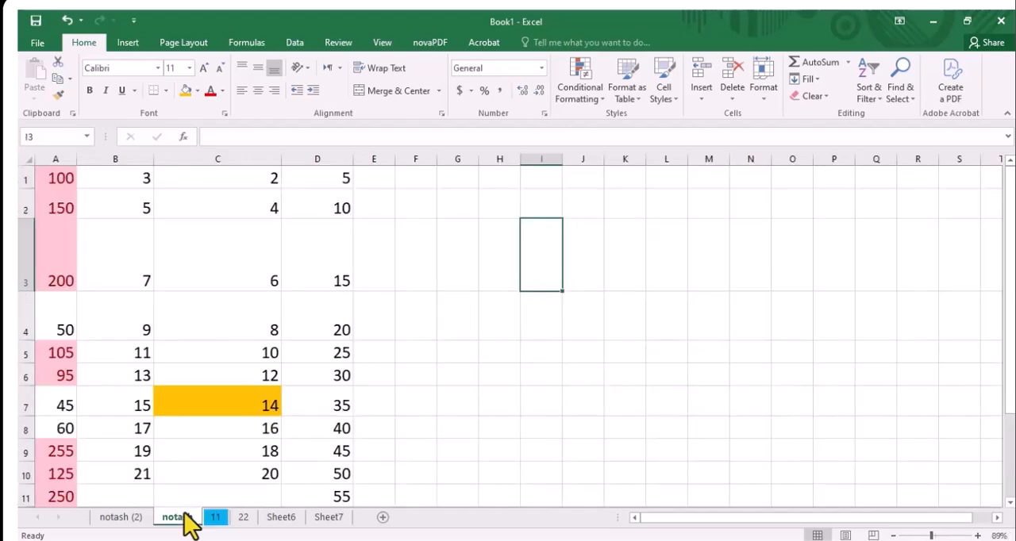
pyautogui.click(760, 99)
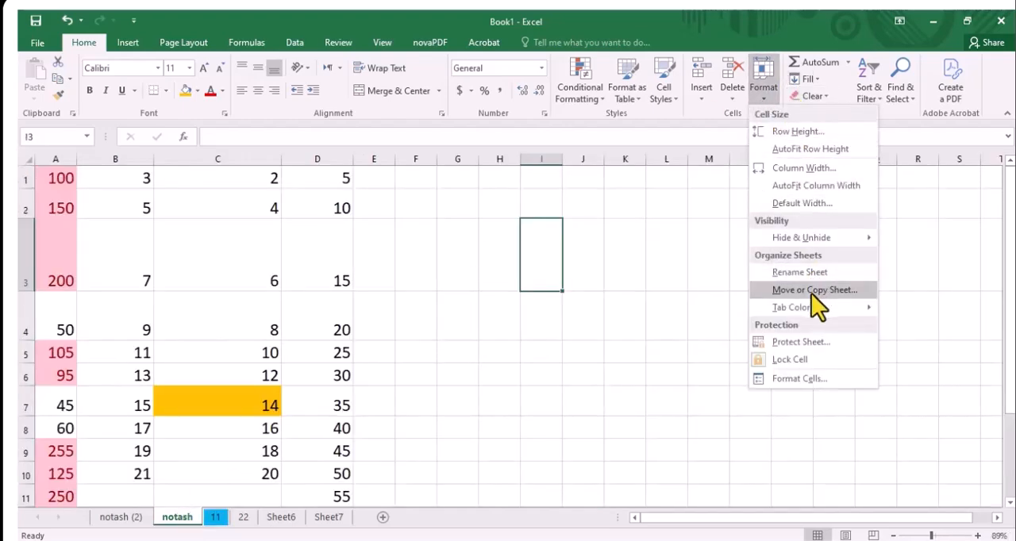
pyautogui.click(215, 519)
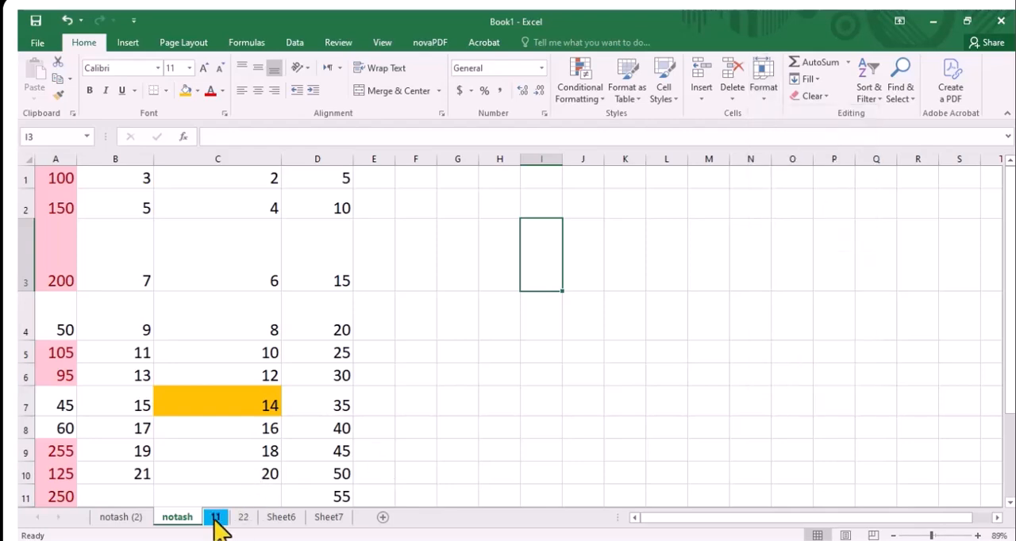
# Create a copy of sheet 11 within Book1, placed before the original sheet 11
pyautogui.click(216, 518)
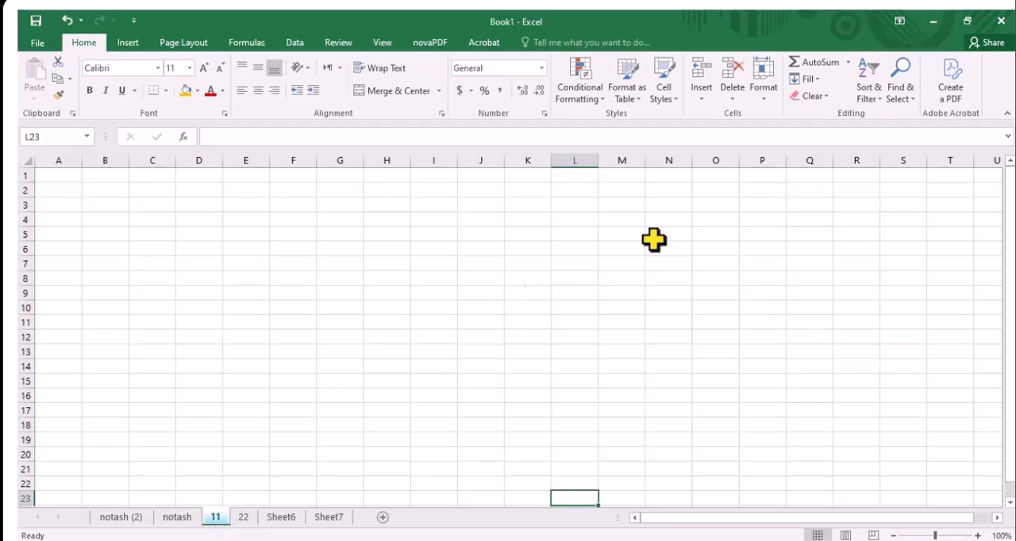
pyautogui.click(763, 100)
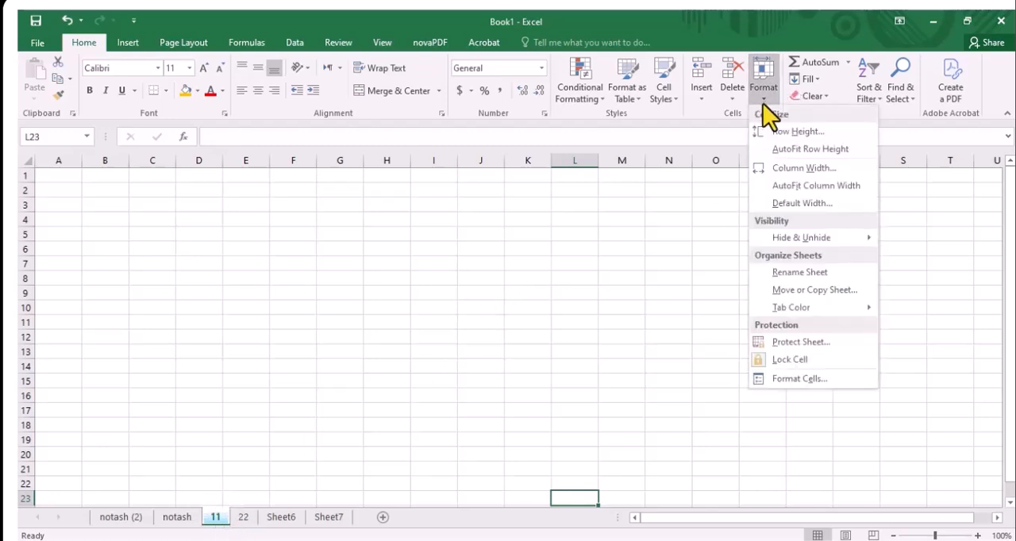
pyautogui.click(790, 292)
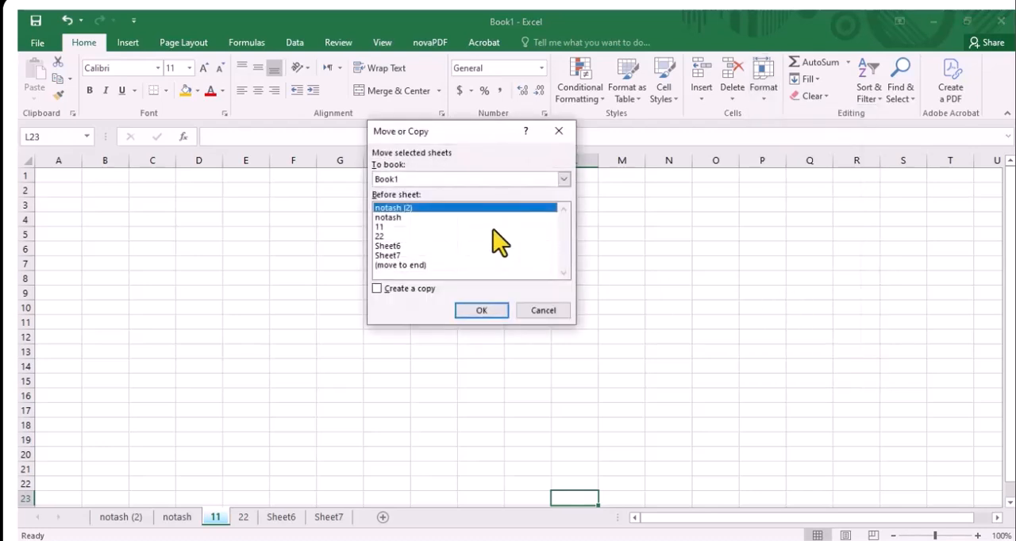
pyautogui.click(437, 229)
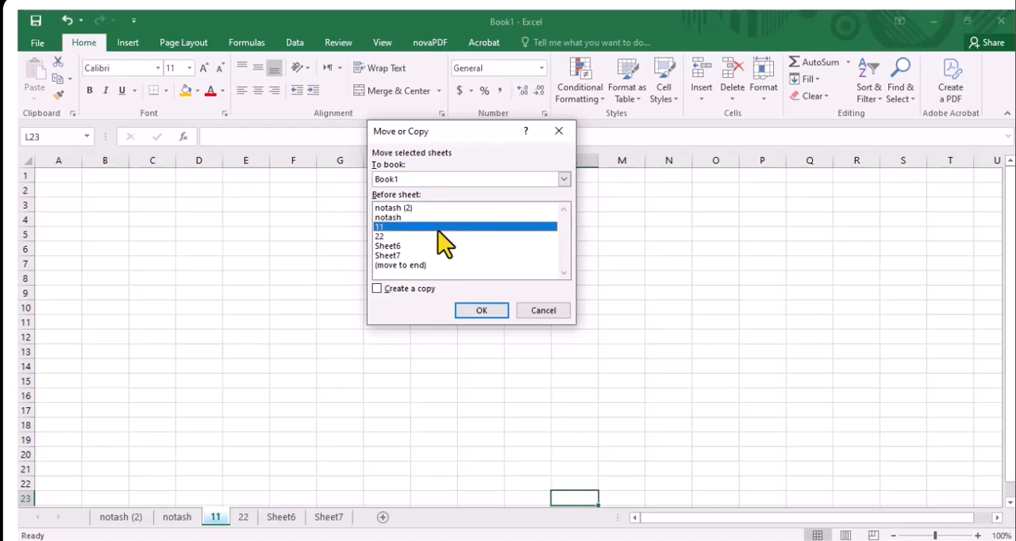
pyautogui.click(411, 292)
pyautogui.click(468, 310)
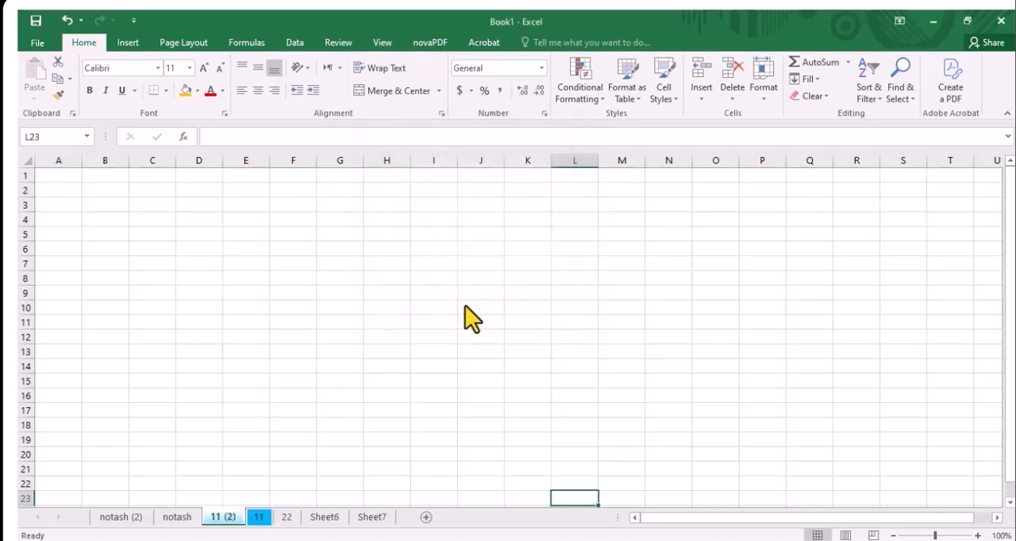
# Compare the copied sheet 11 (2) with the original sheet 11, finishing on the original
pyautogui.click(286, 422)
pyautogui.click(193, 520)
pyautogui.click(261, 521)
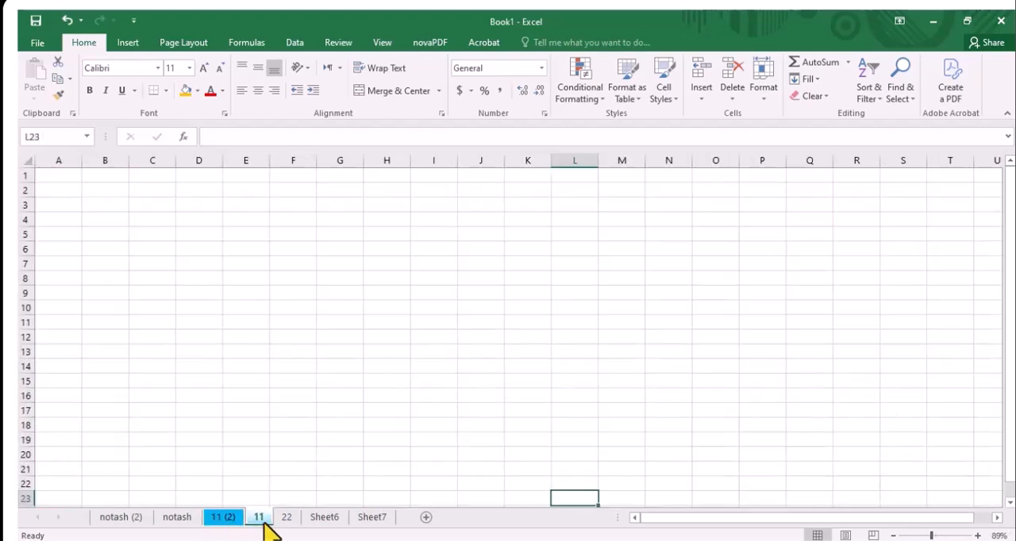
pyautogui.click(223, 520)
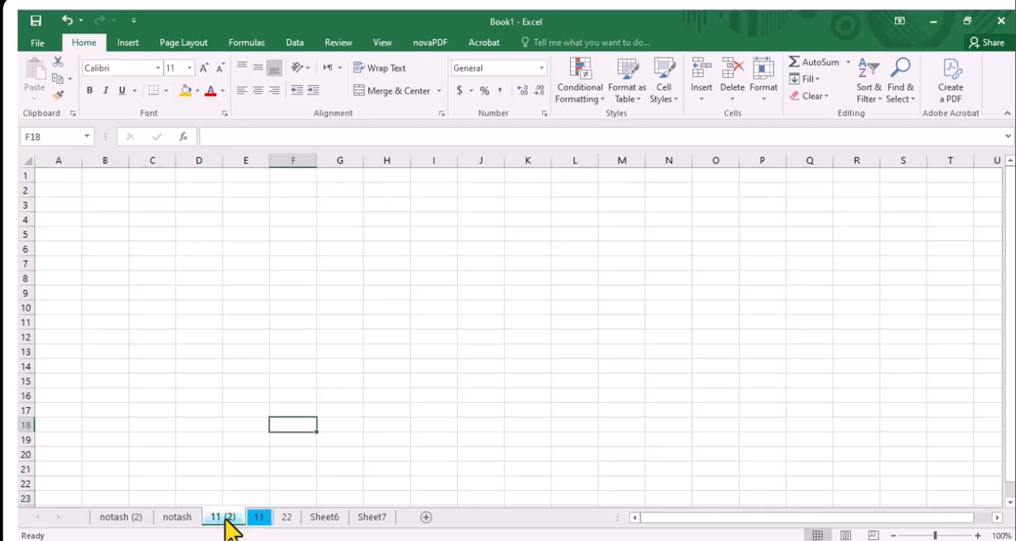
pyautogui.click(260, 522)
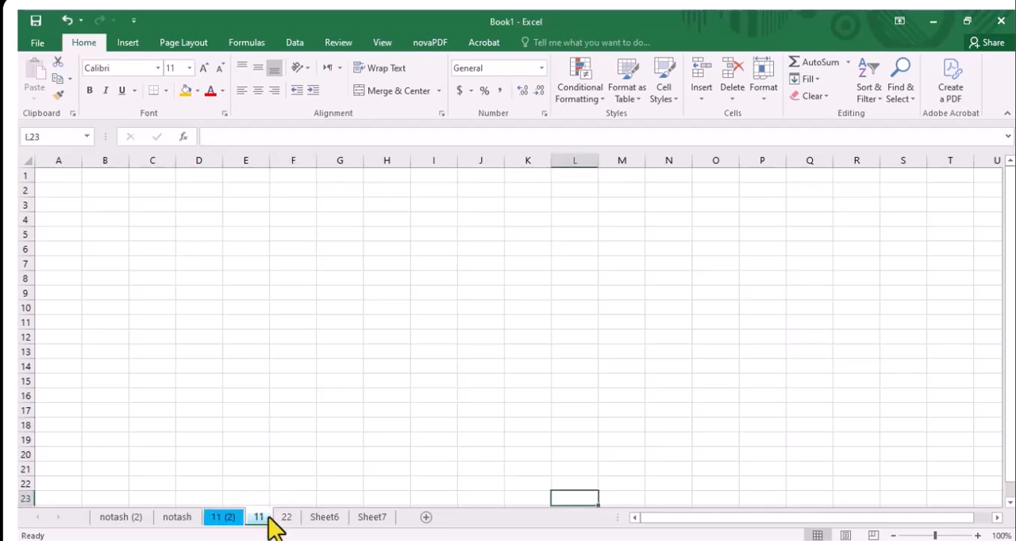
# Review the Protect Sheet options for sheet 11, then close them without applying protection
pyautogui.click(761, 97)
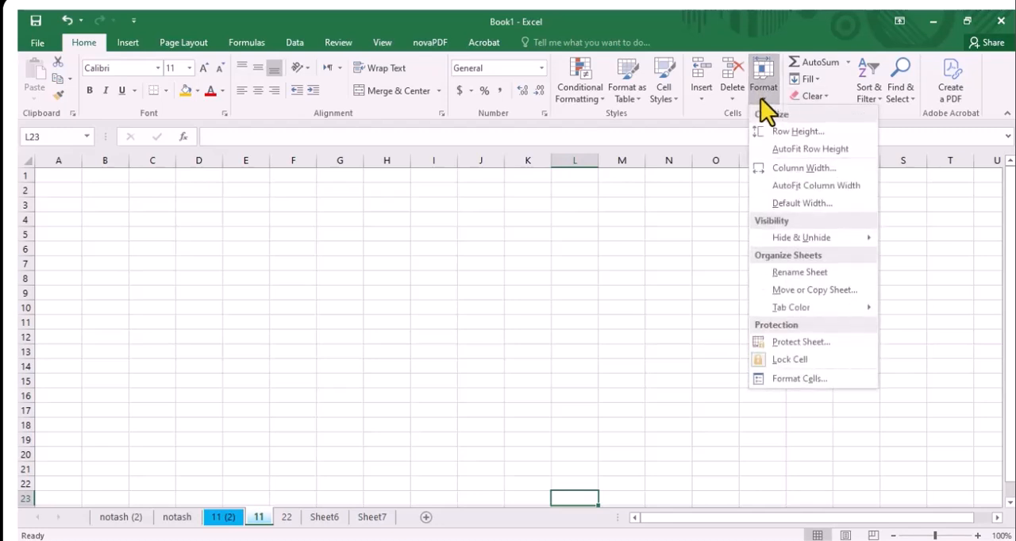
pyautogui.click(810, 339)
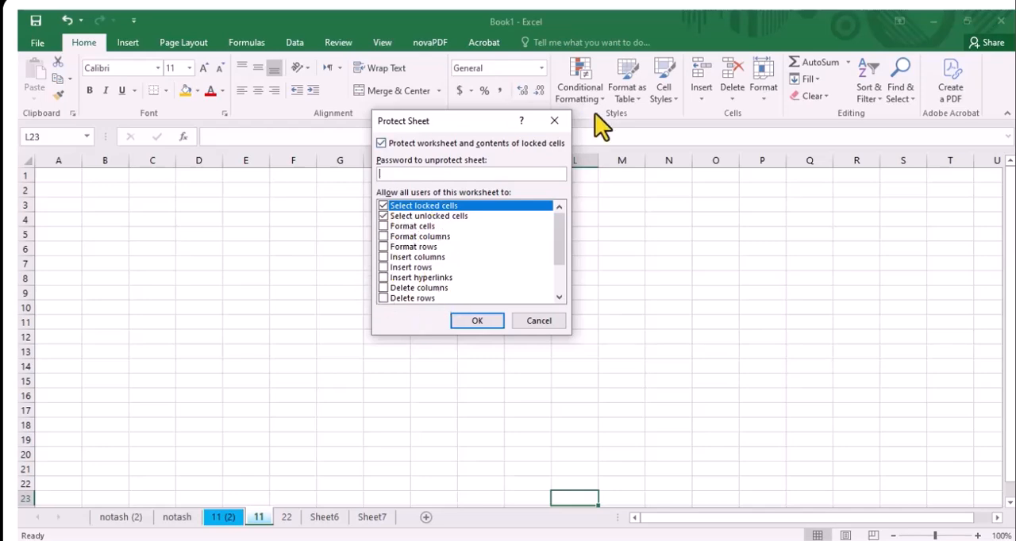
pyautogui.click(555, 123)
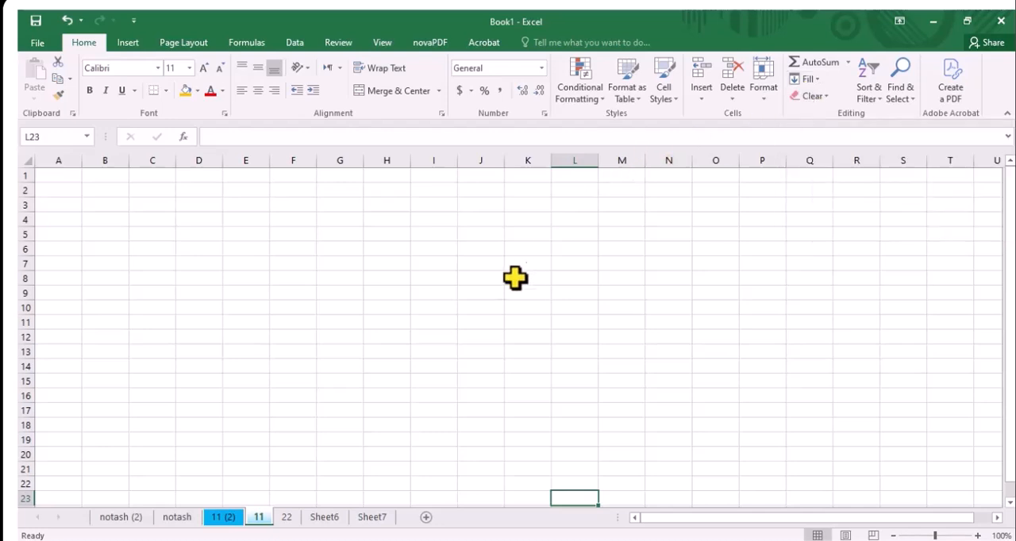
# Return to the notash sheet and select the empty cell H5
pyautogui.click(173, 520)
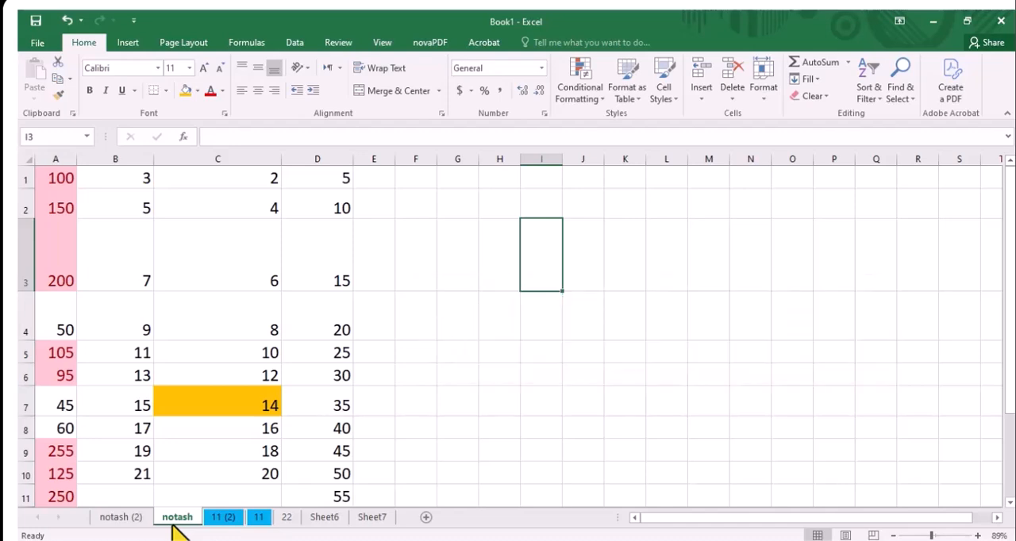
pyautogui.click(500, 350)
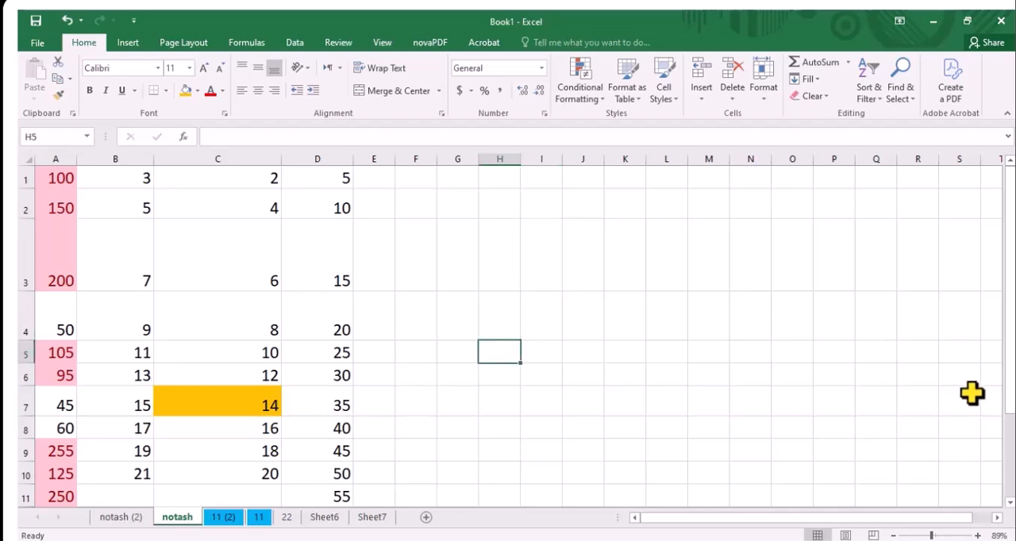